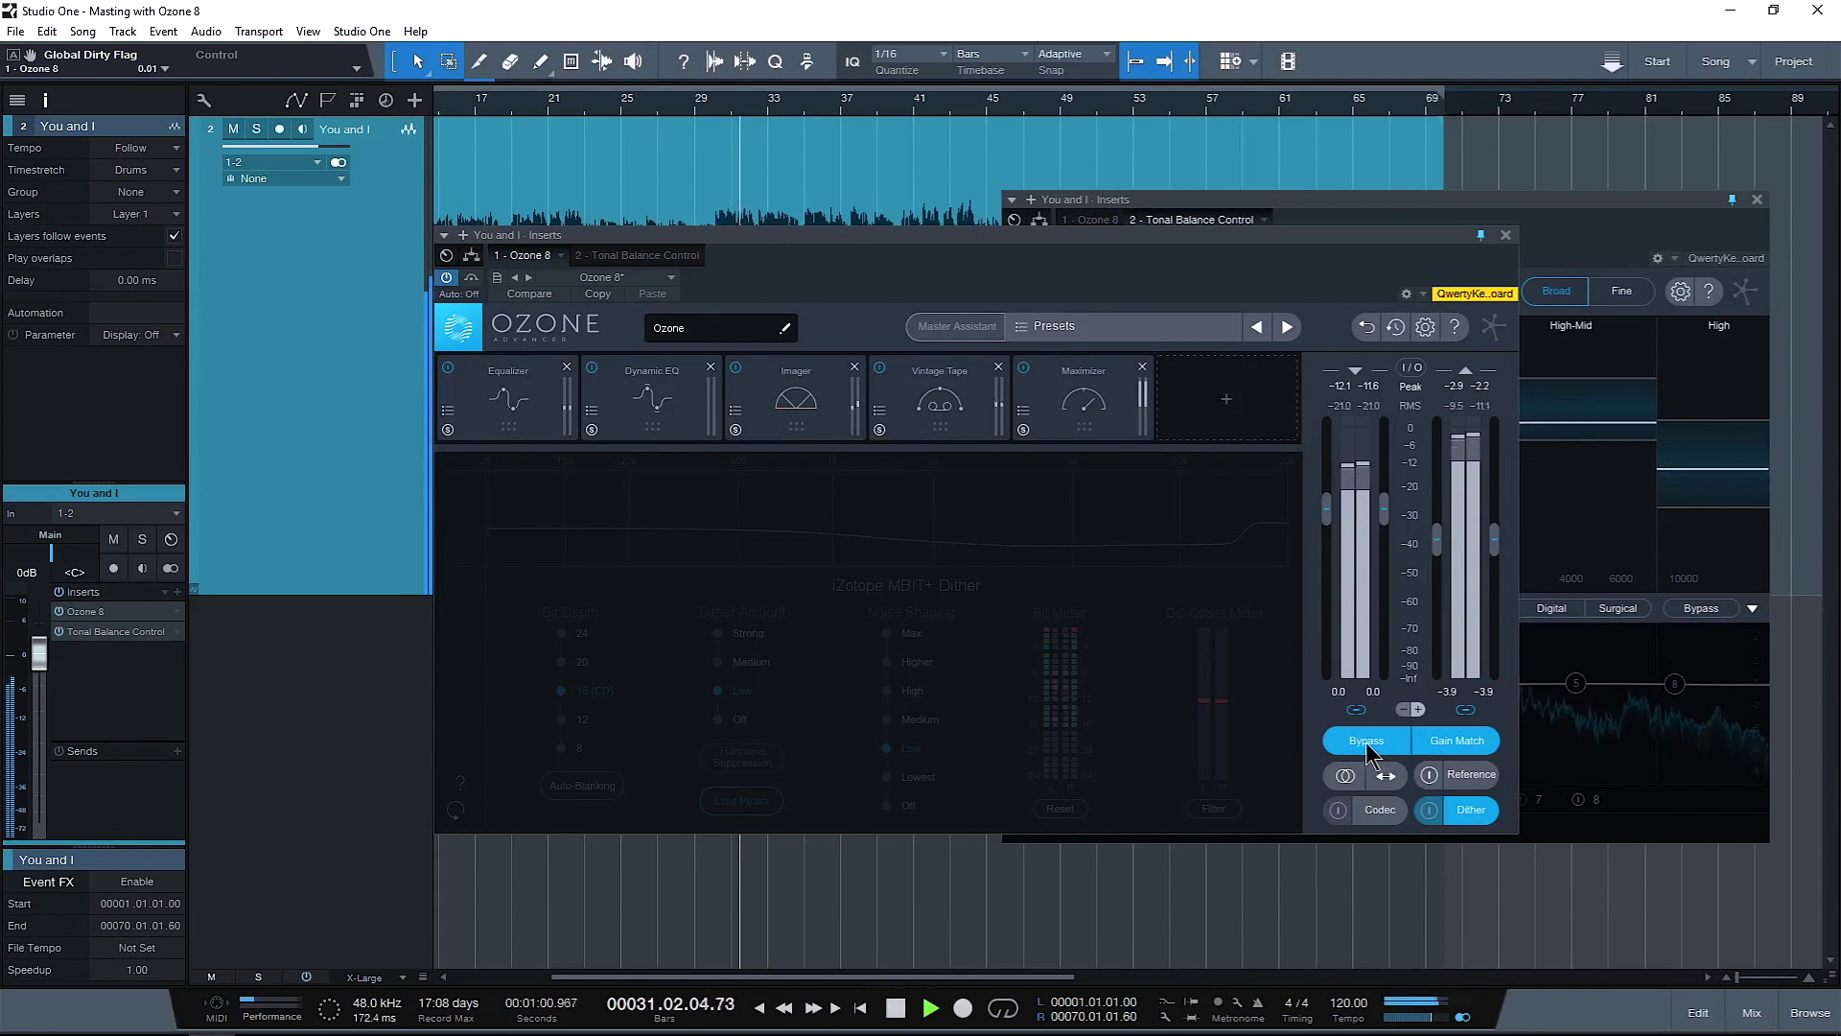
Compare the processed master with the bypassed signal during playback, leaving Ozone's processing enabled, and stop the song
click(1367, 740)
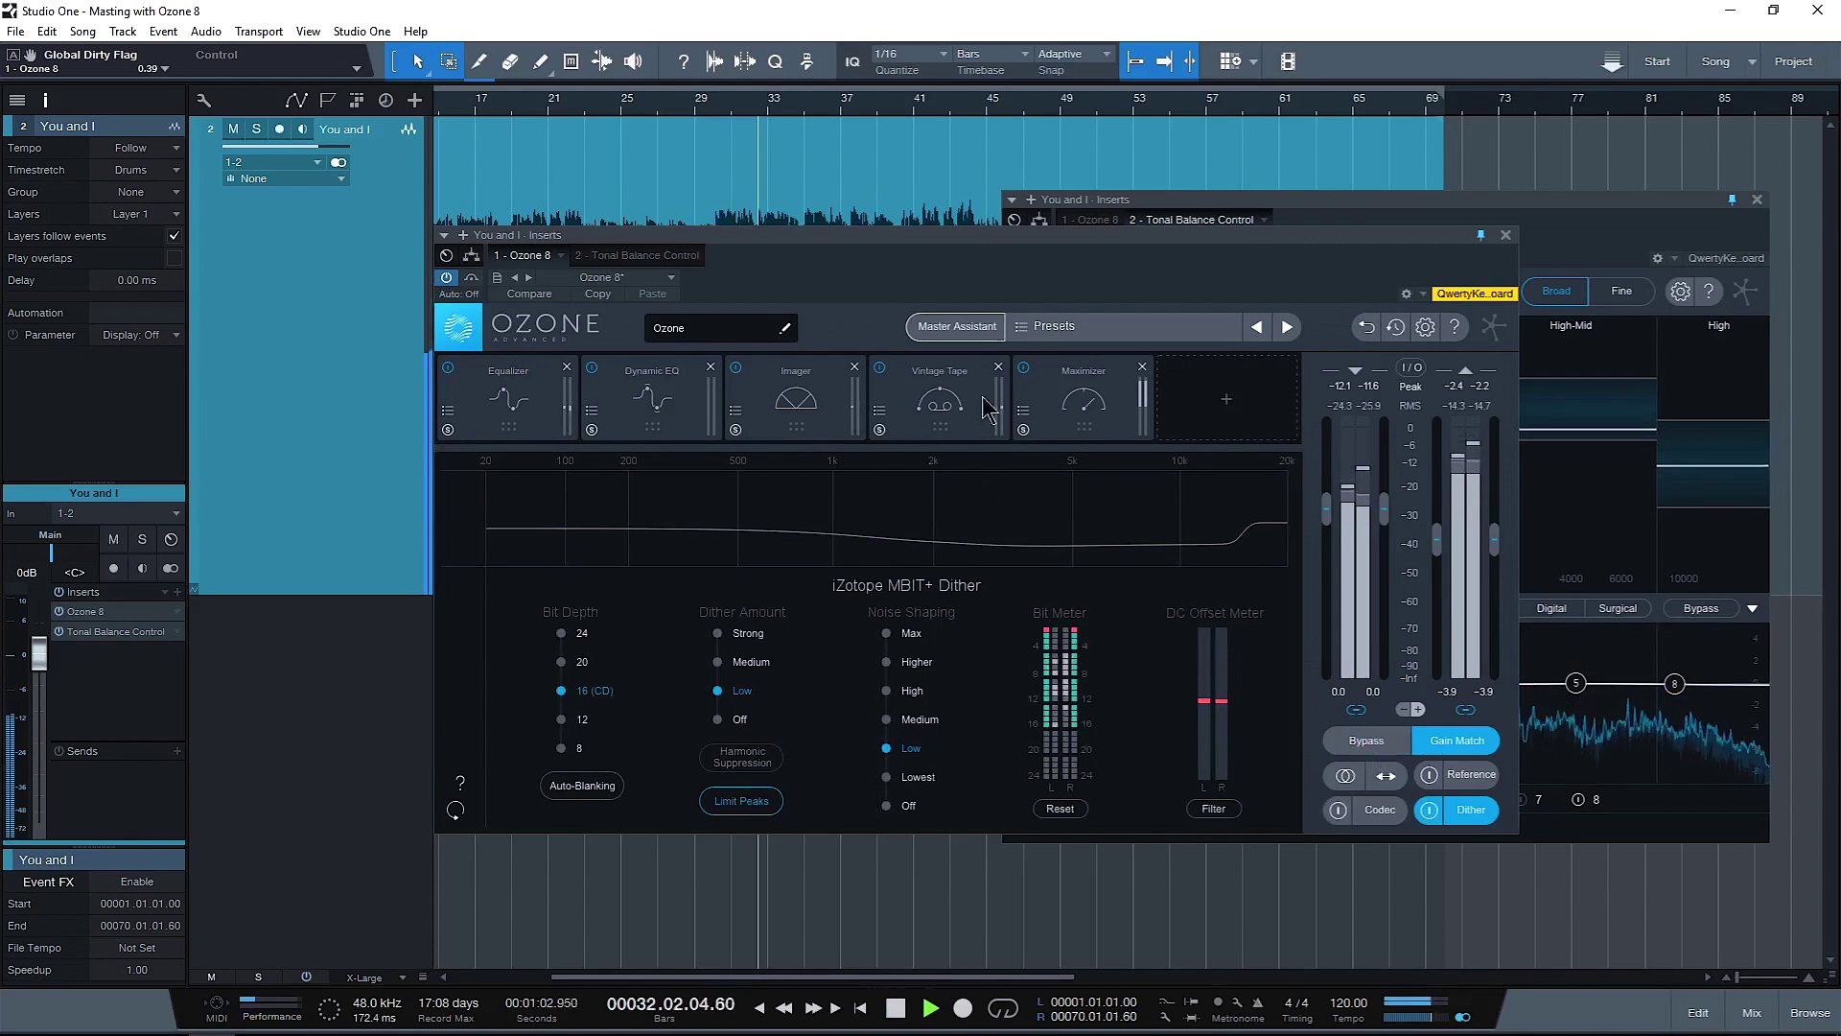
click(1354, 745)
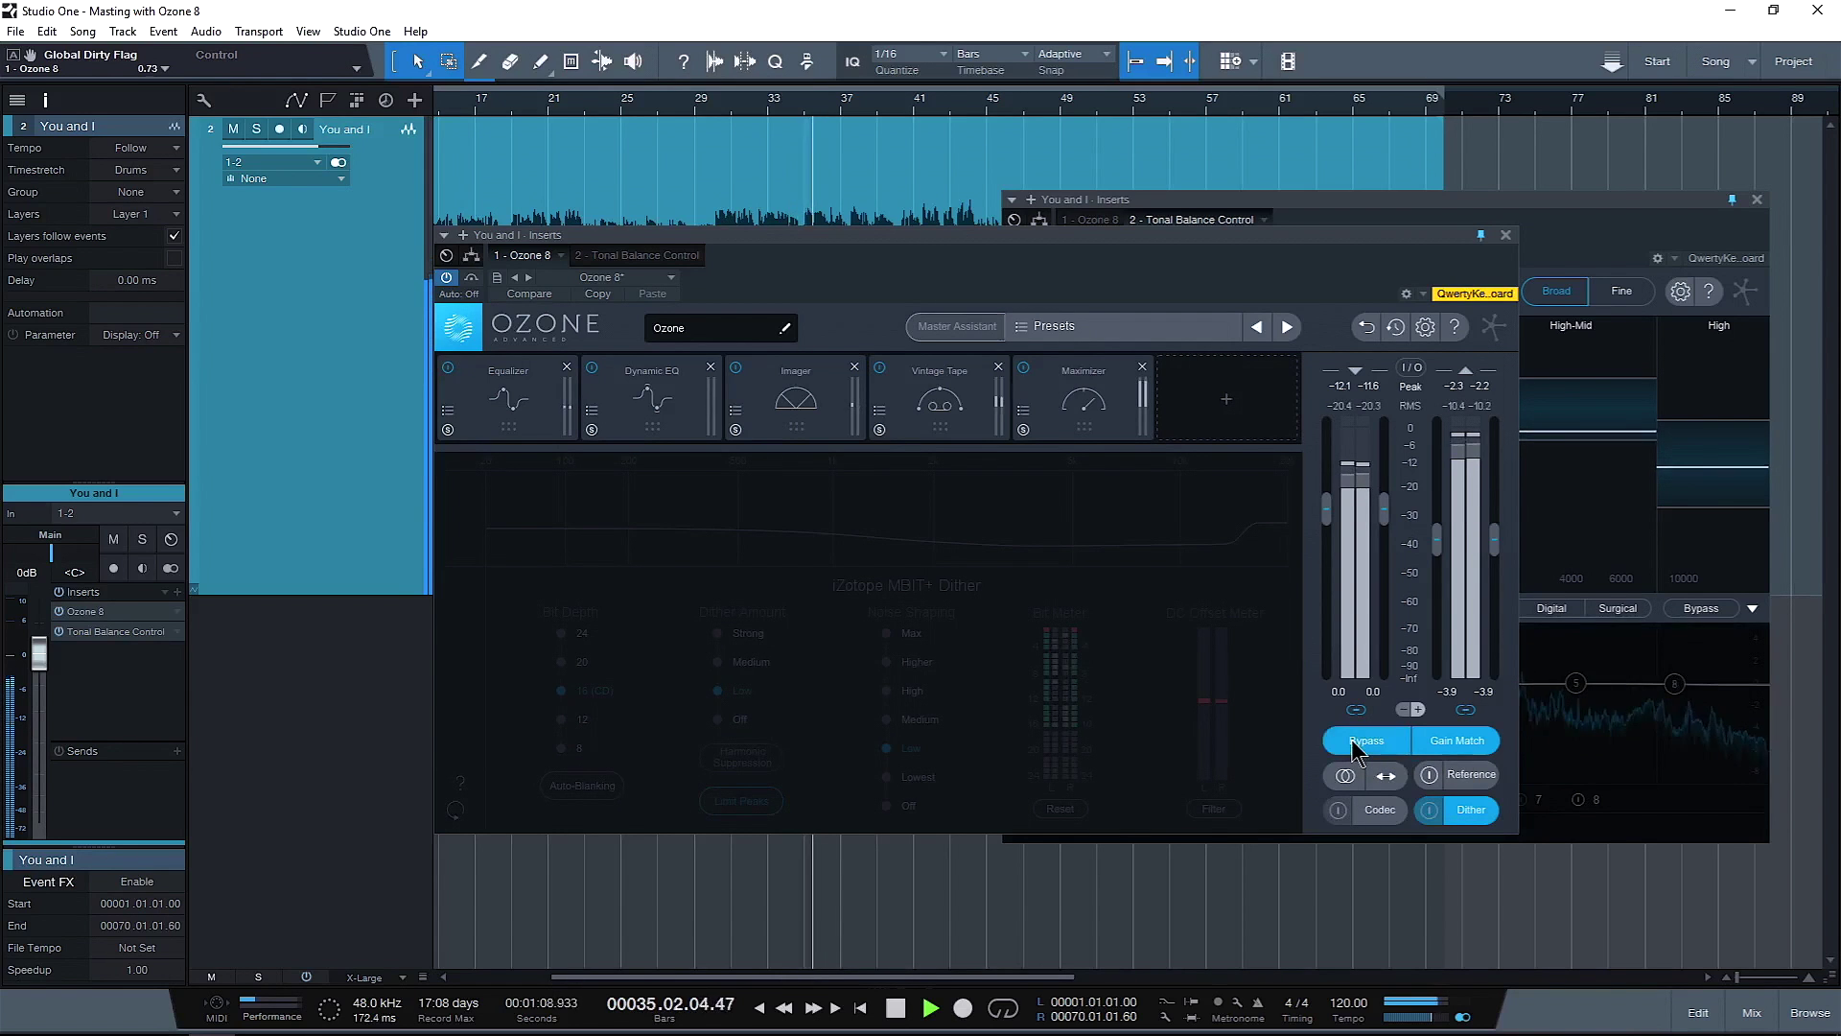
click(1350, 739)
key(space)
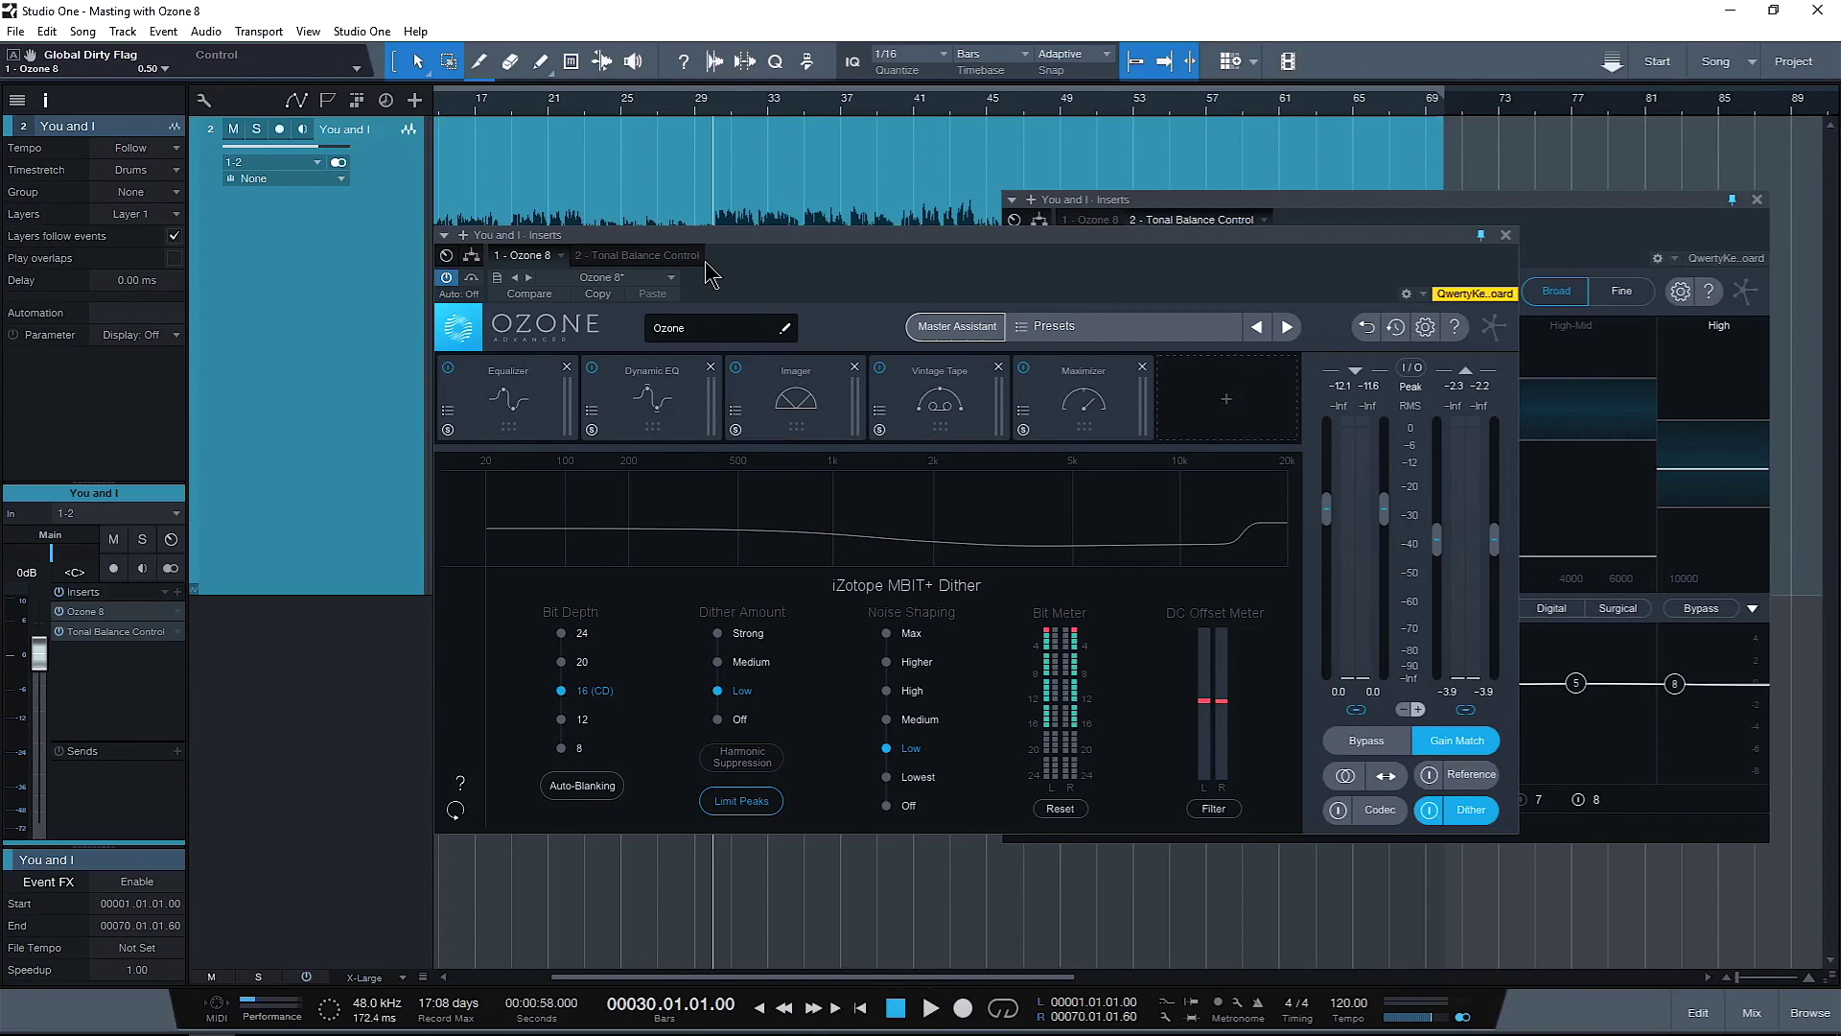
Examine the Dynamic EQ and Equalizer curves in Ozone and the linked curve in Tonal Balance Control, and return to Ozone
click(651, 393)
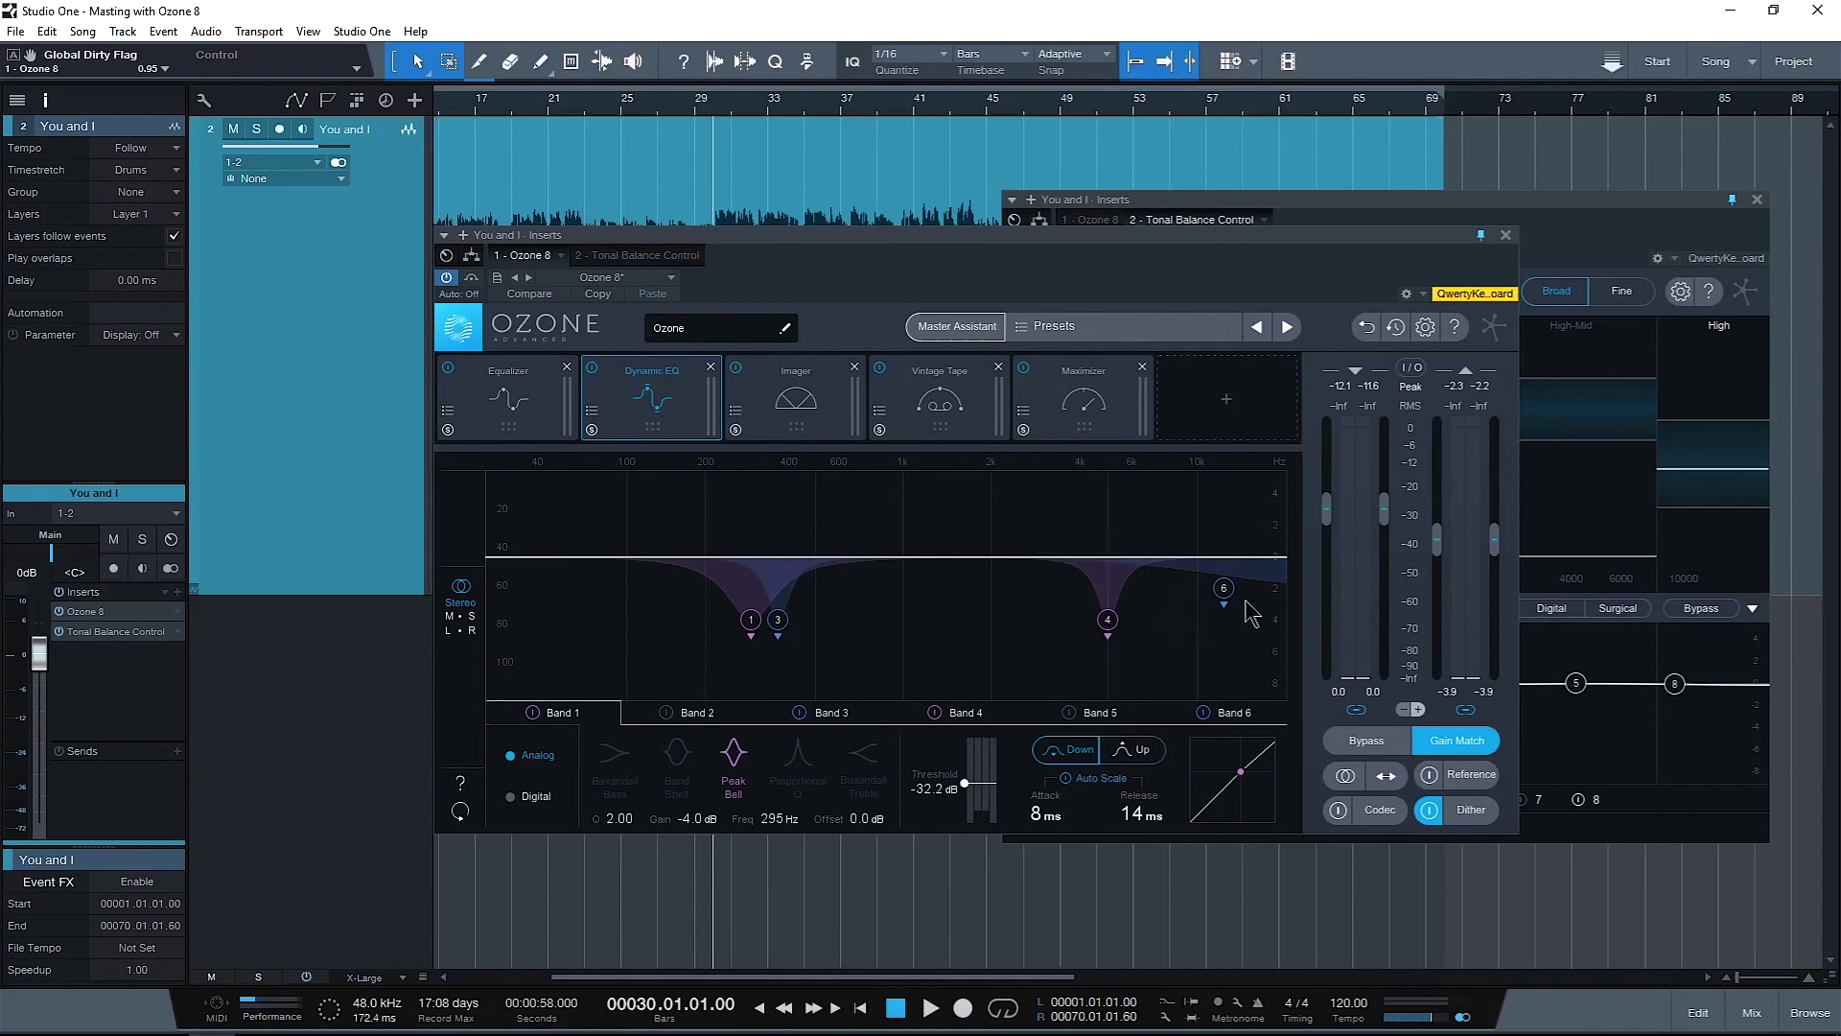
click(559, 398)
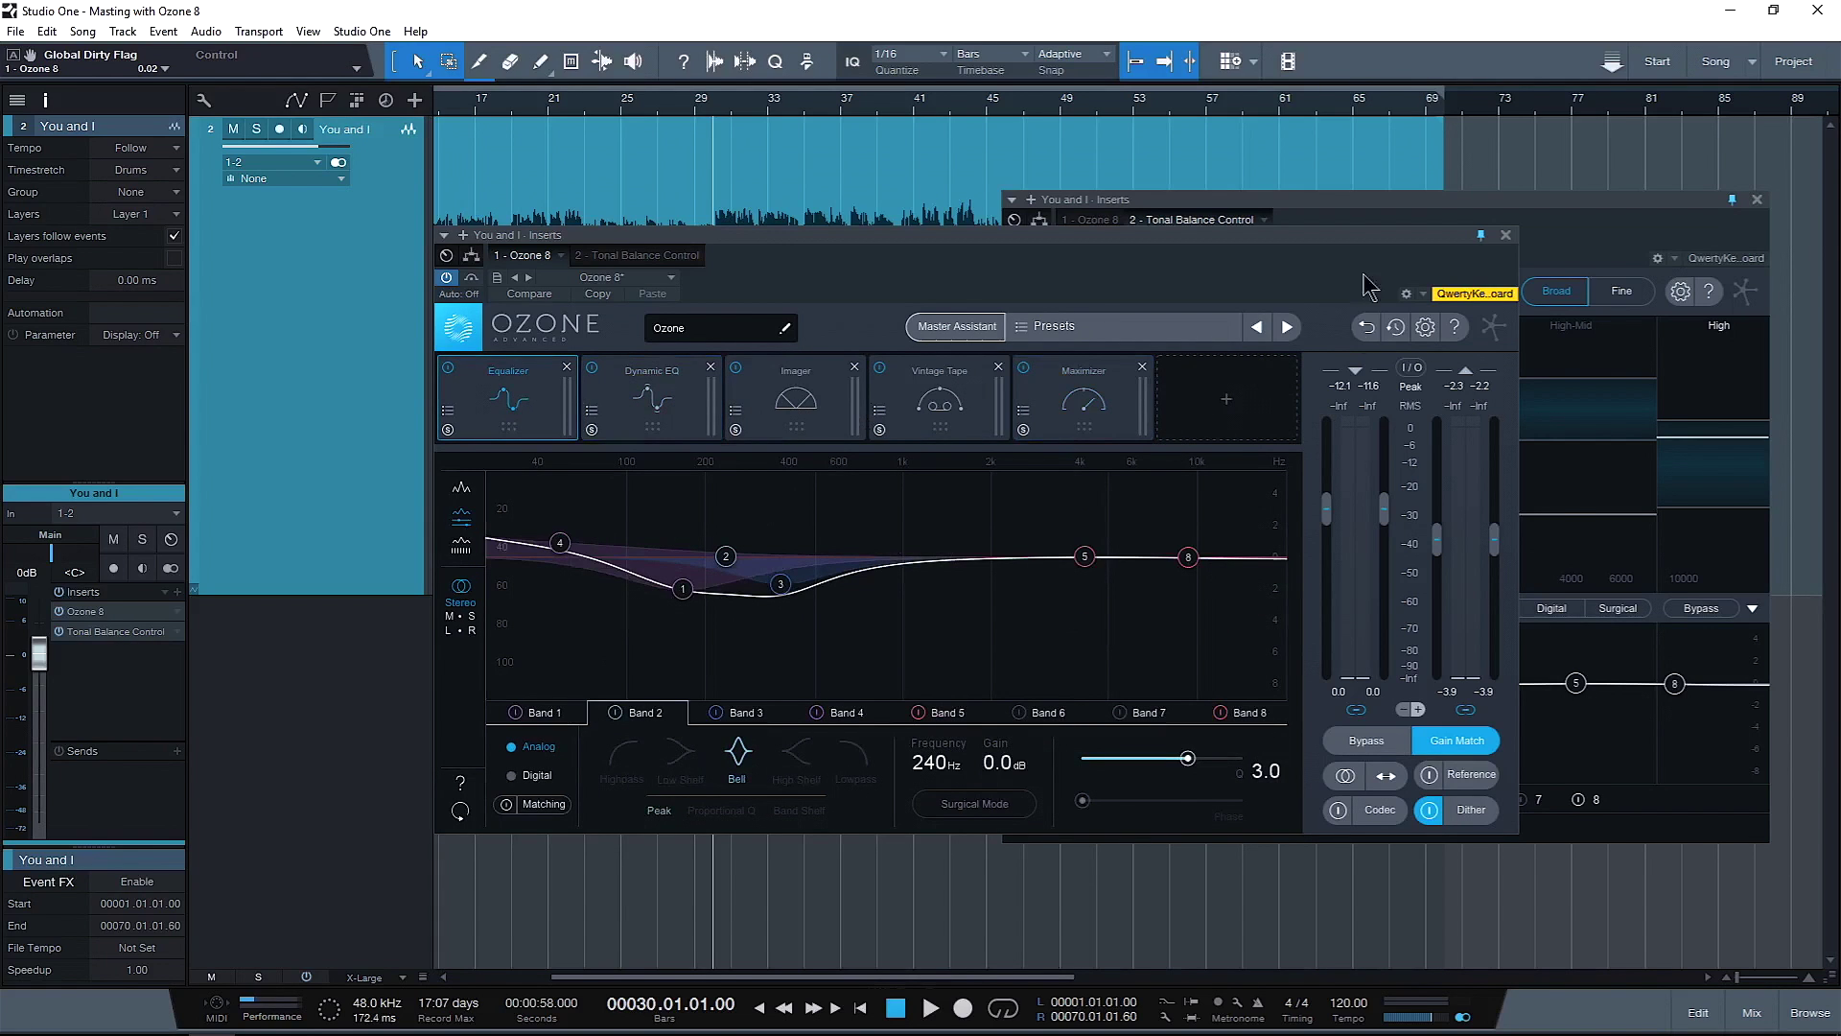
click(1453, 213)
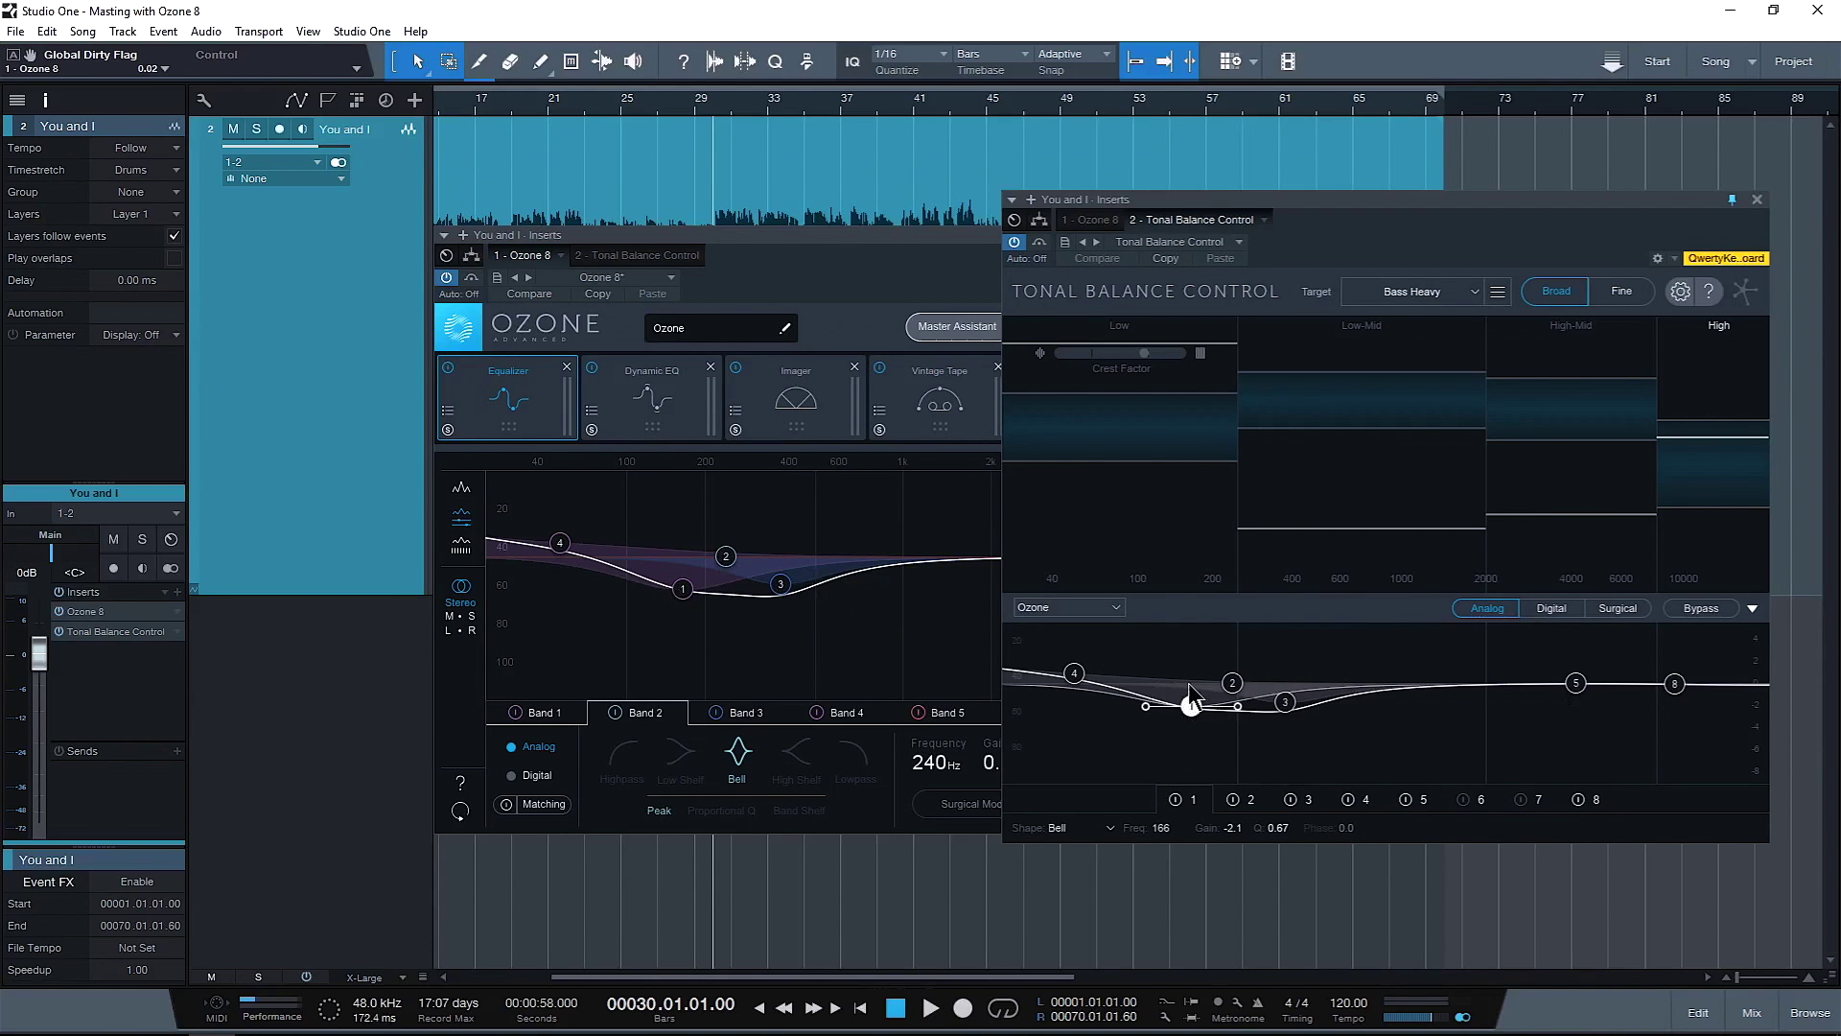
click(931, 336)
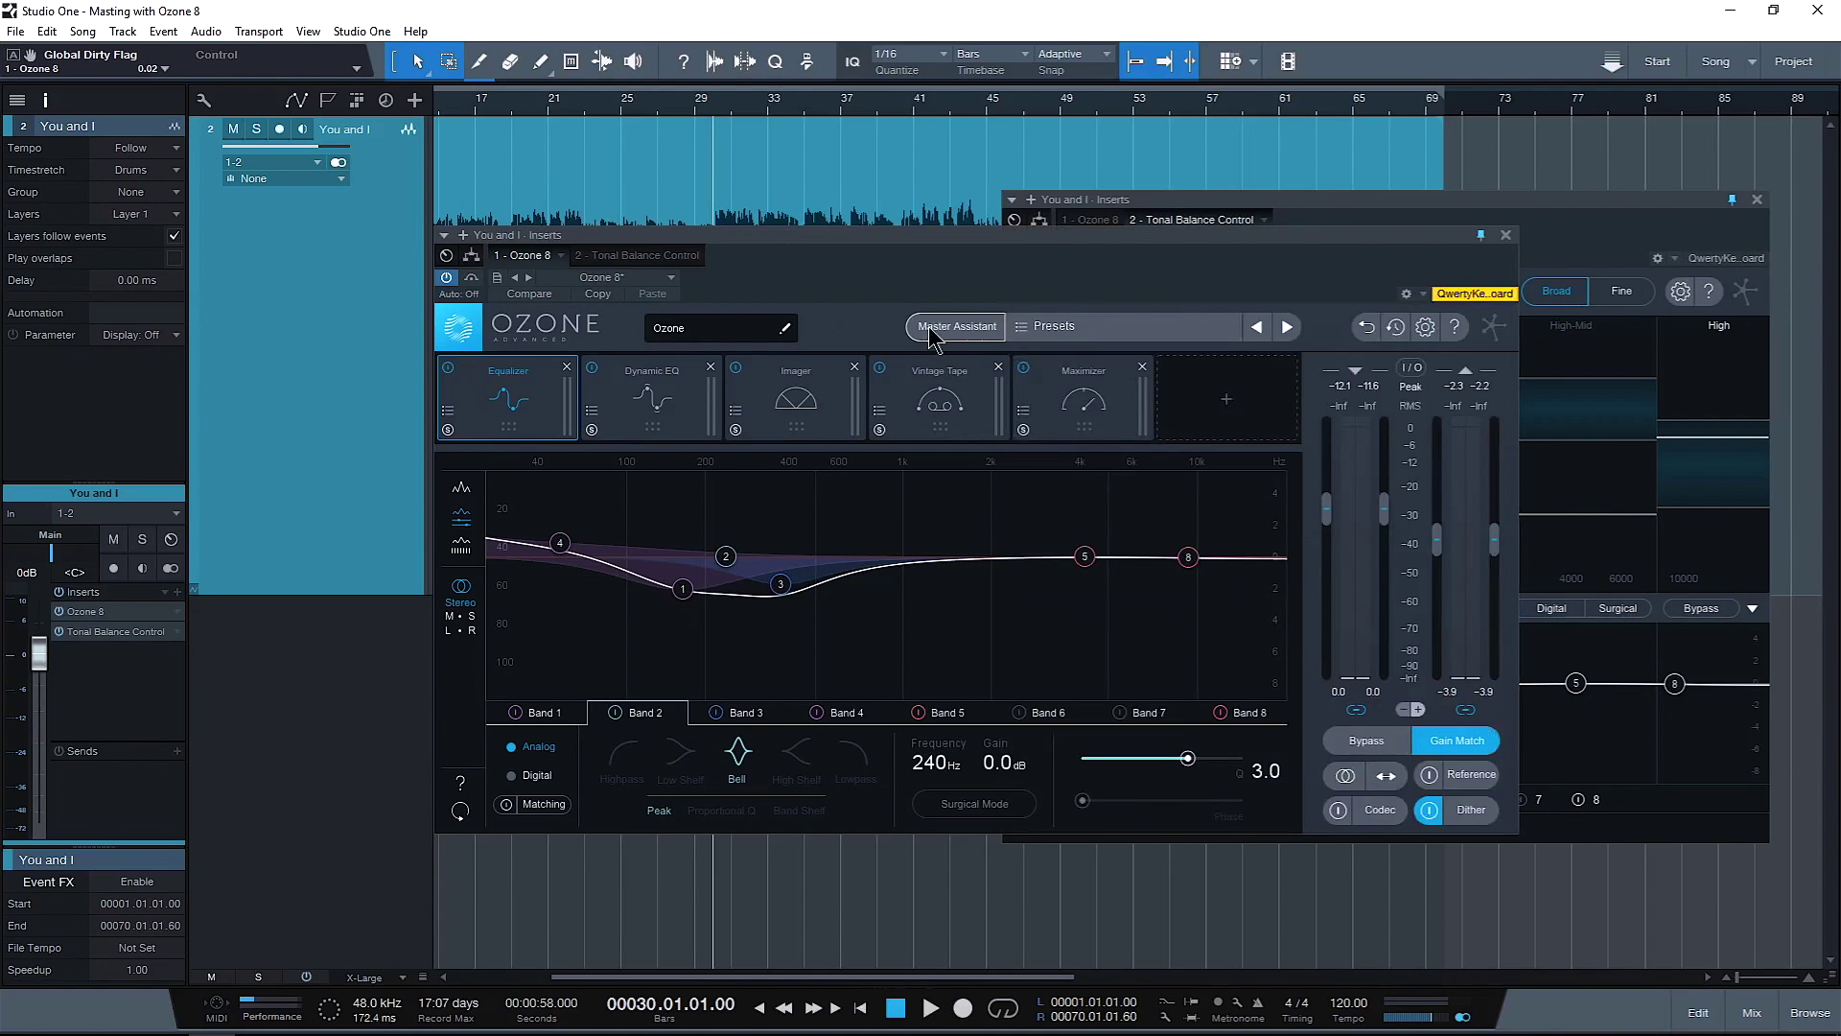
click(931, 327)
click(1070, 566)
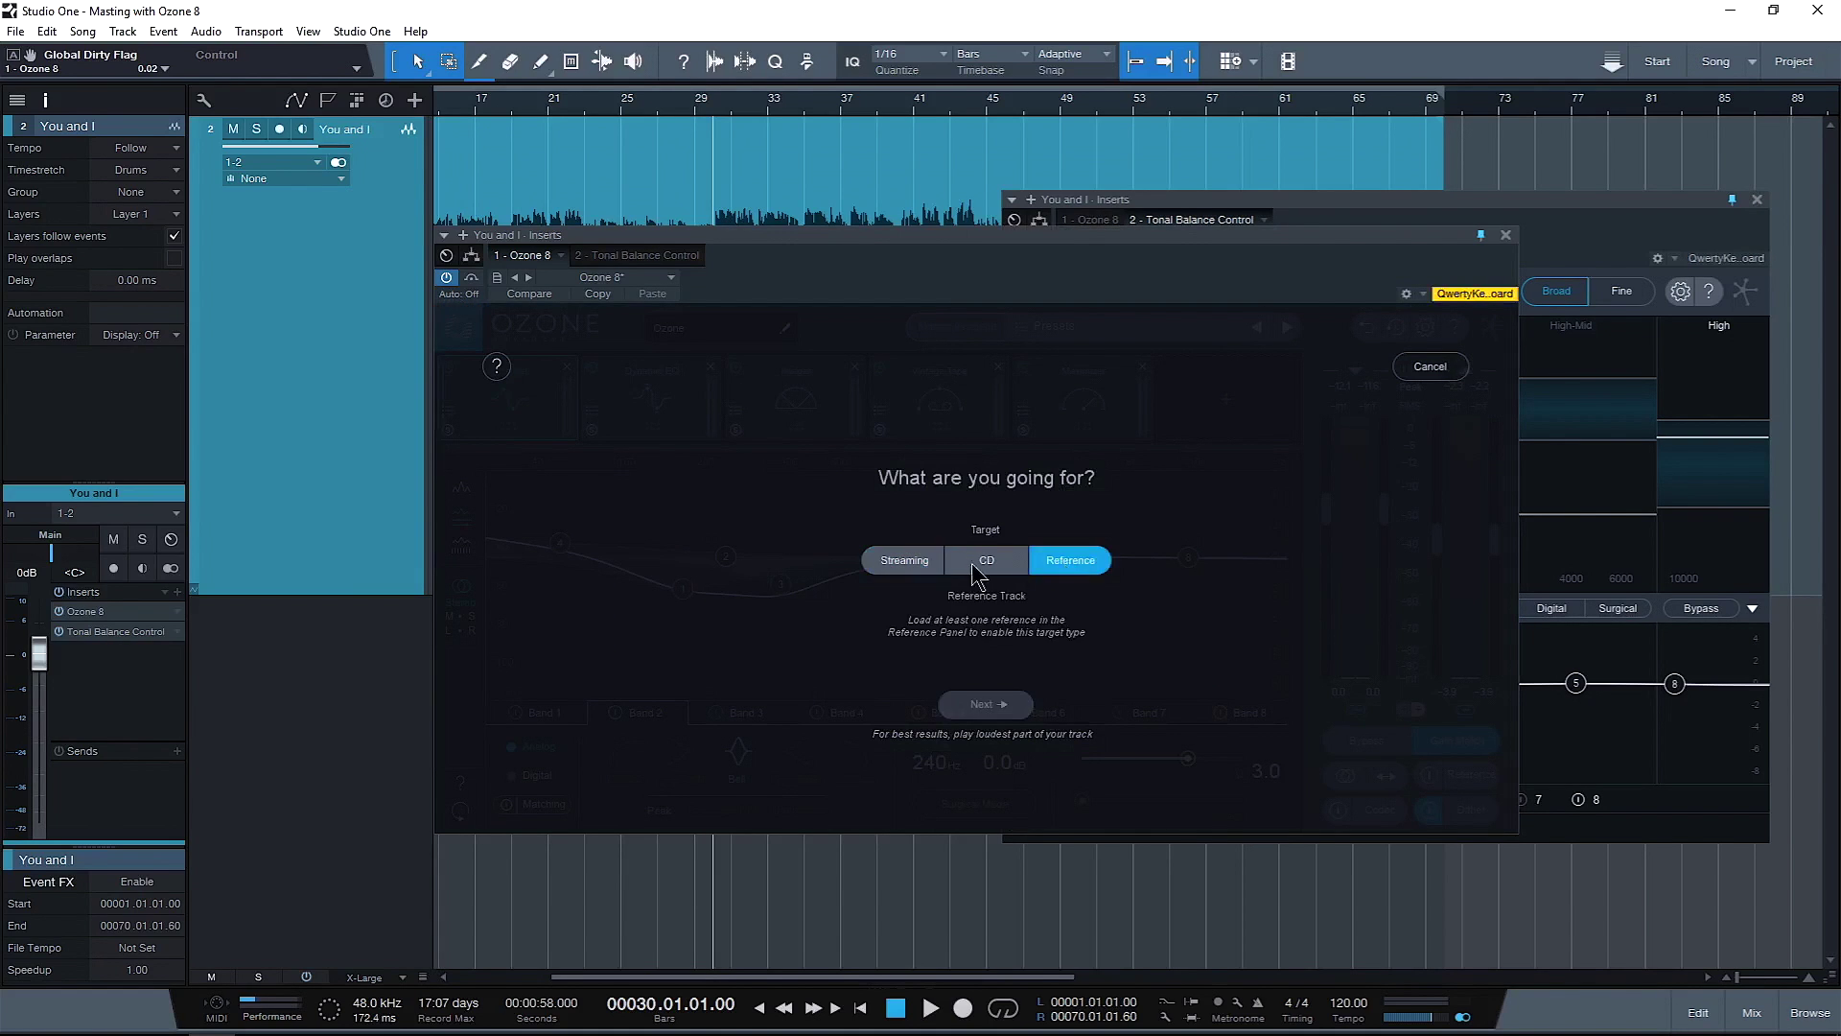
click(916, 561)
click(1444, 369)
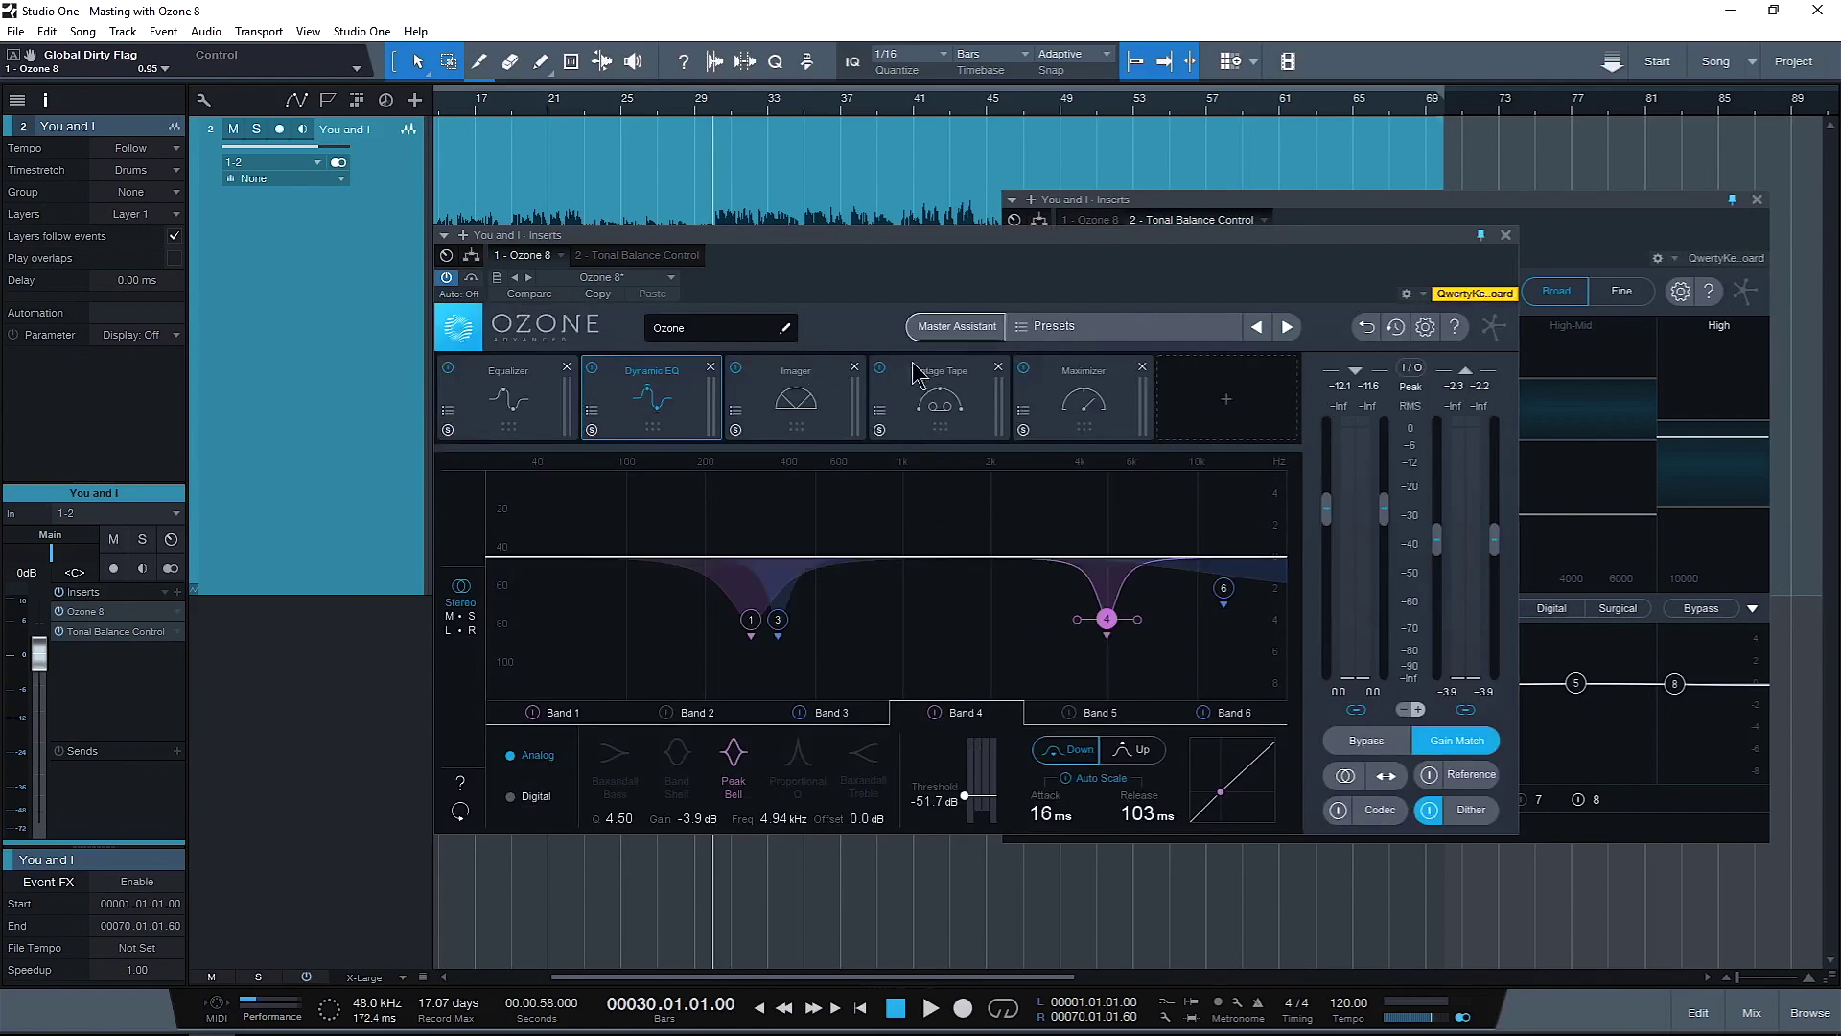
Remove all modules from Ozone's signal chain, keeping Gain Match on
key(Delete)
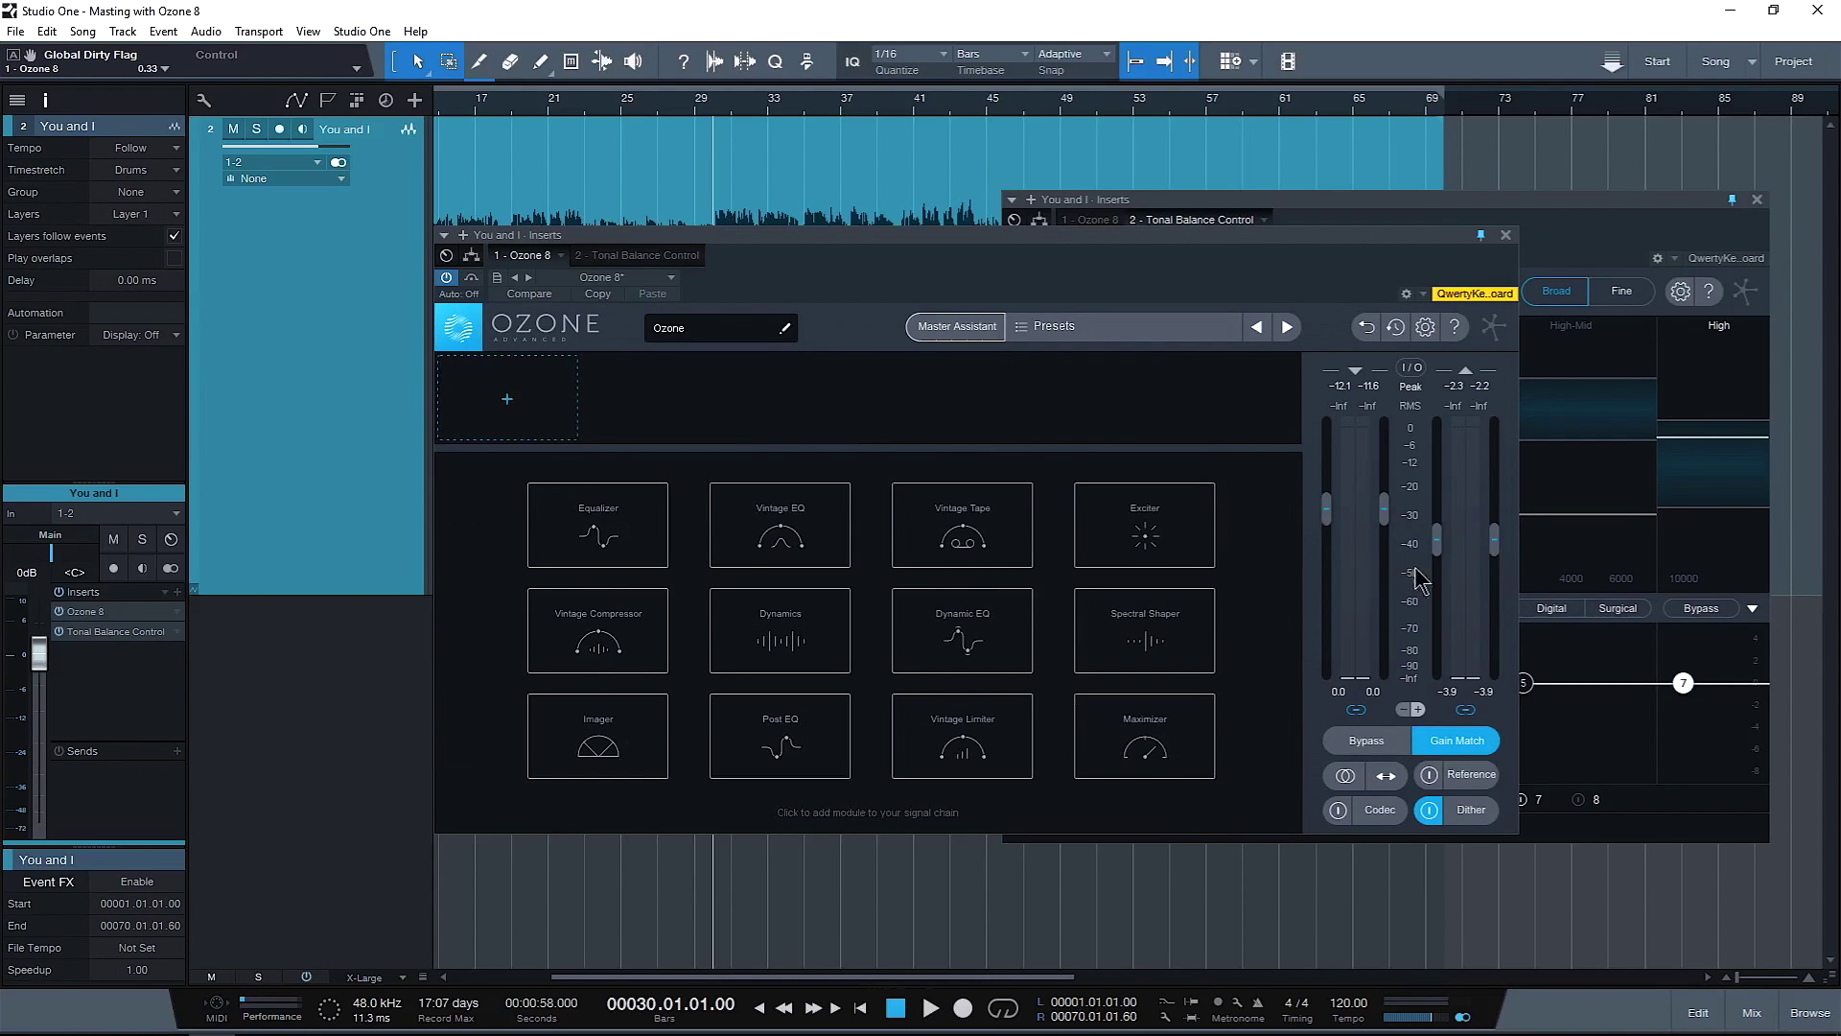
click(1456, 744)
click(1457, 746)
Run the Master Assistant with the Streaming target on playback from bar 16, and accept its suggestion
click(916, 327)
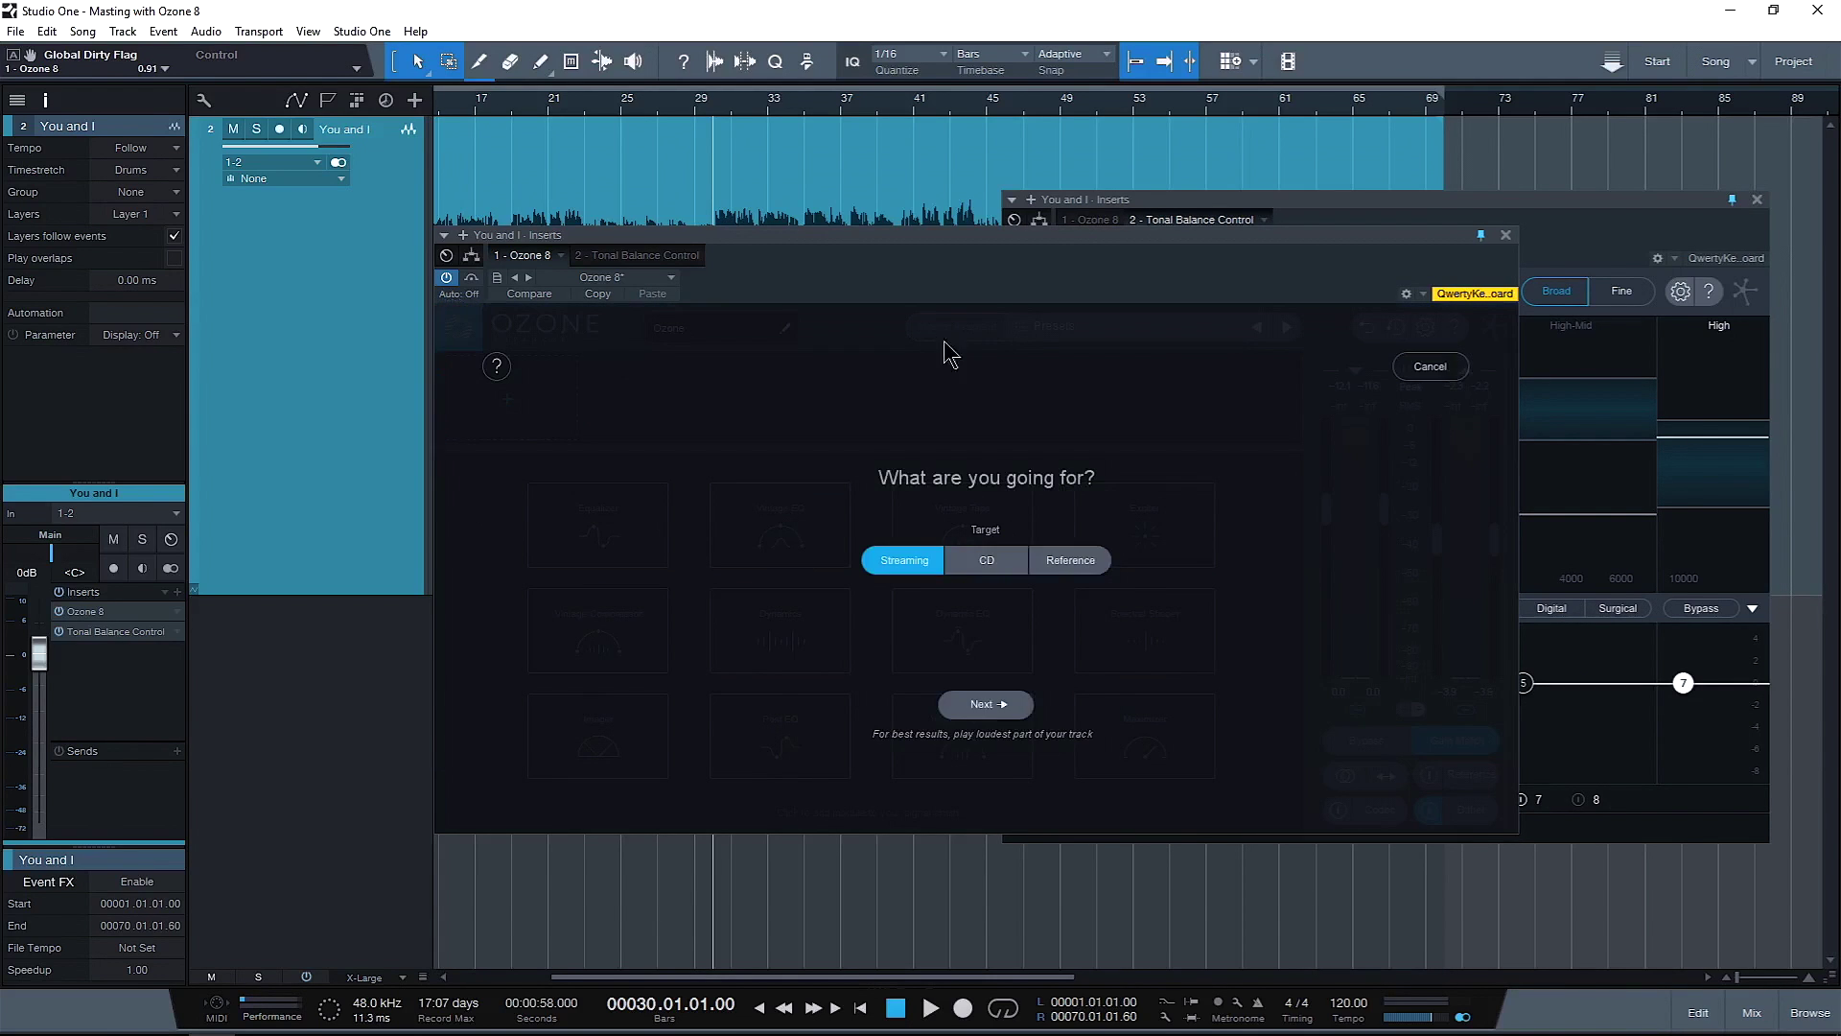
click(986, 705)
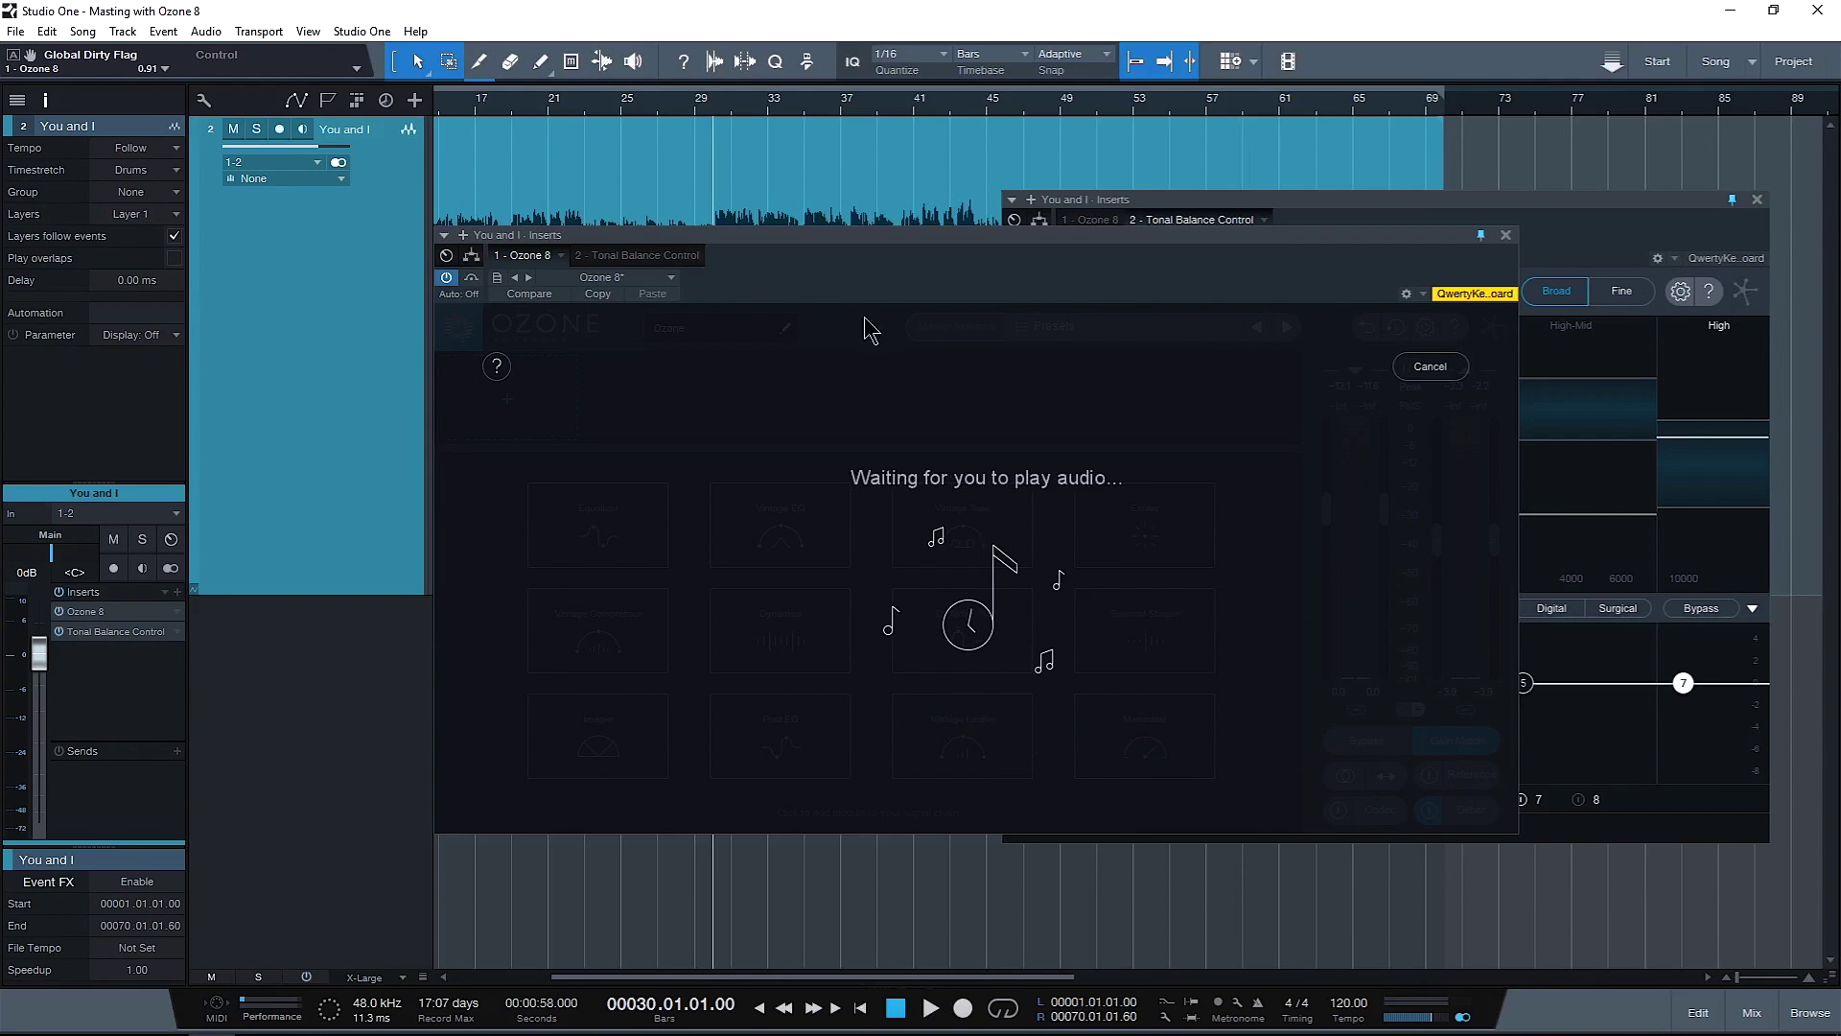
drag(679, 240, 802, 257)
click(461, 209)
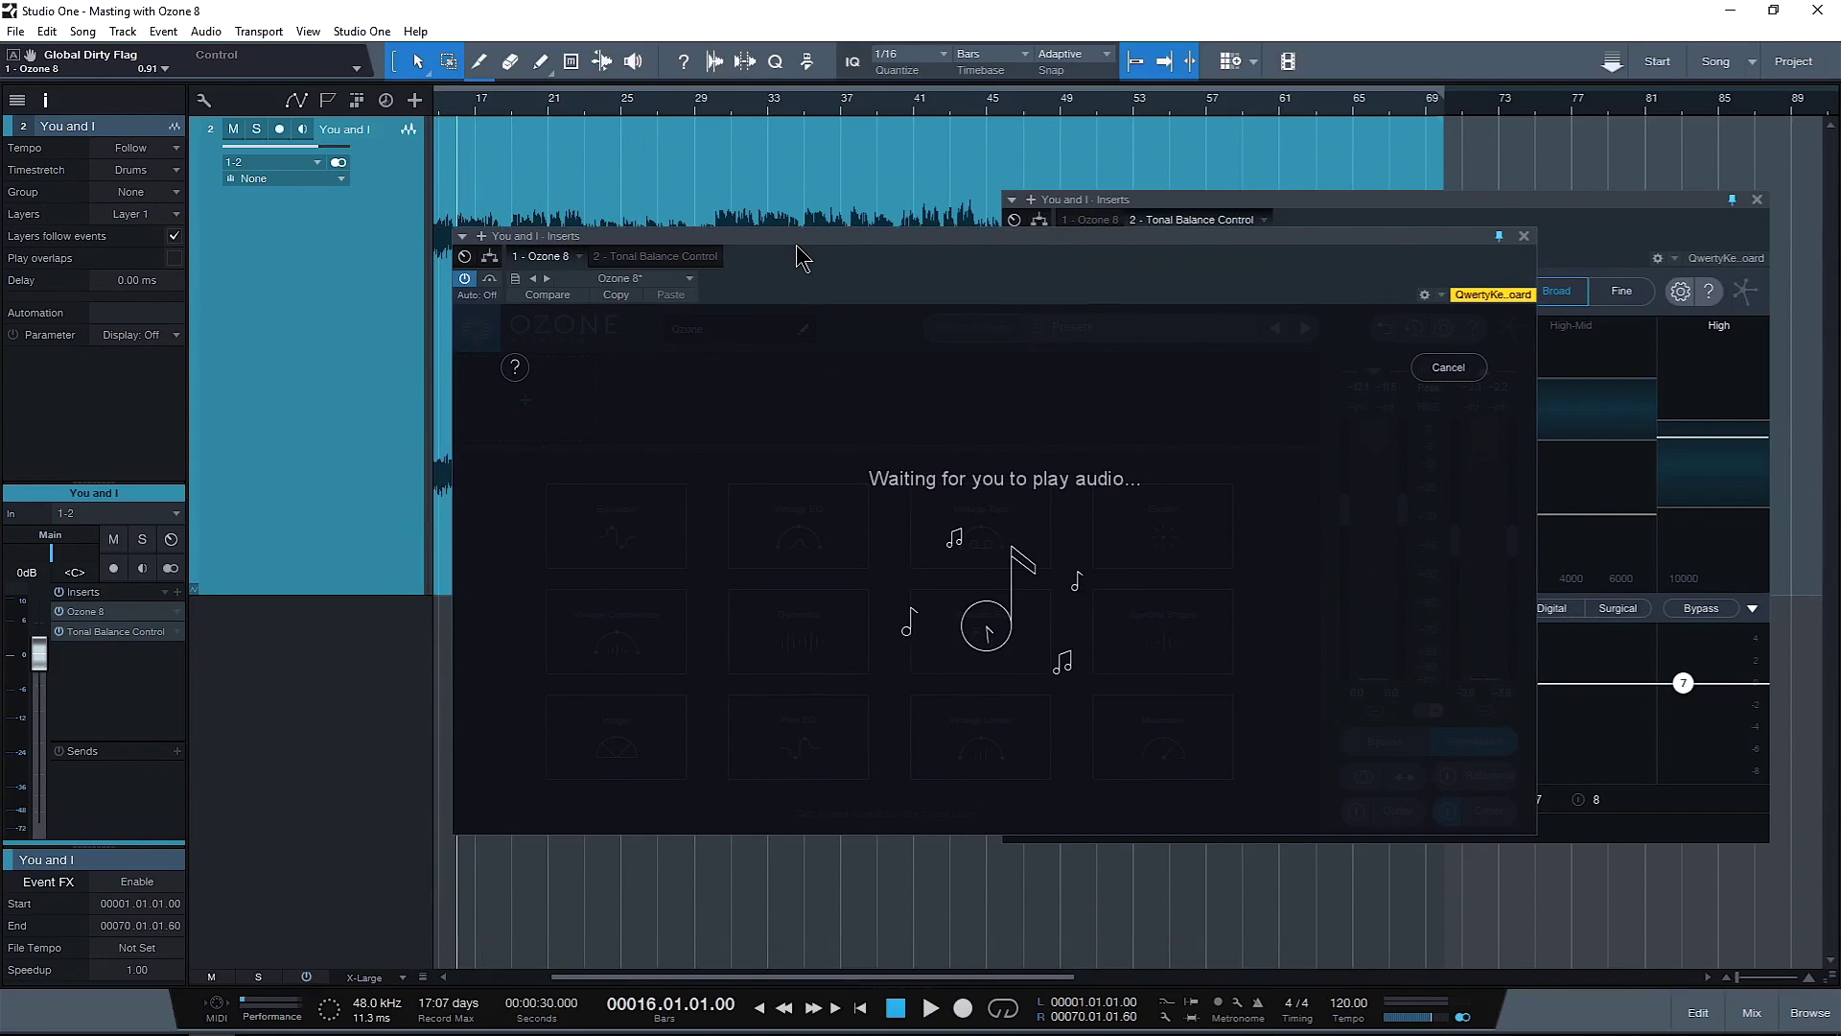
key(space)
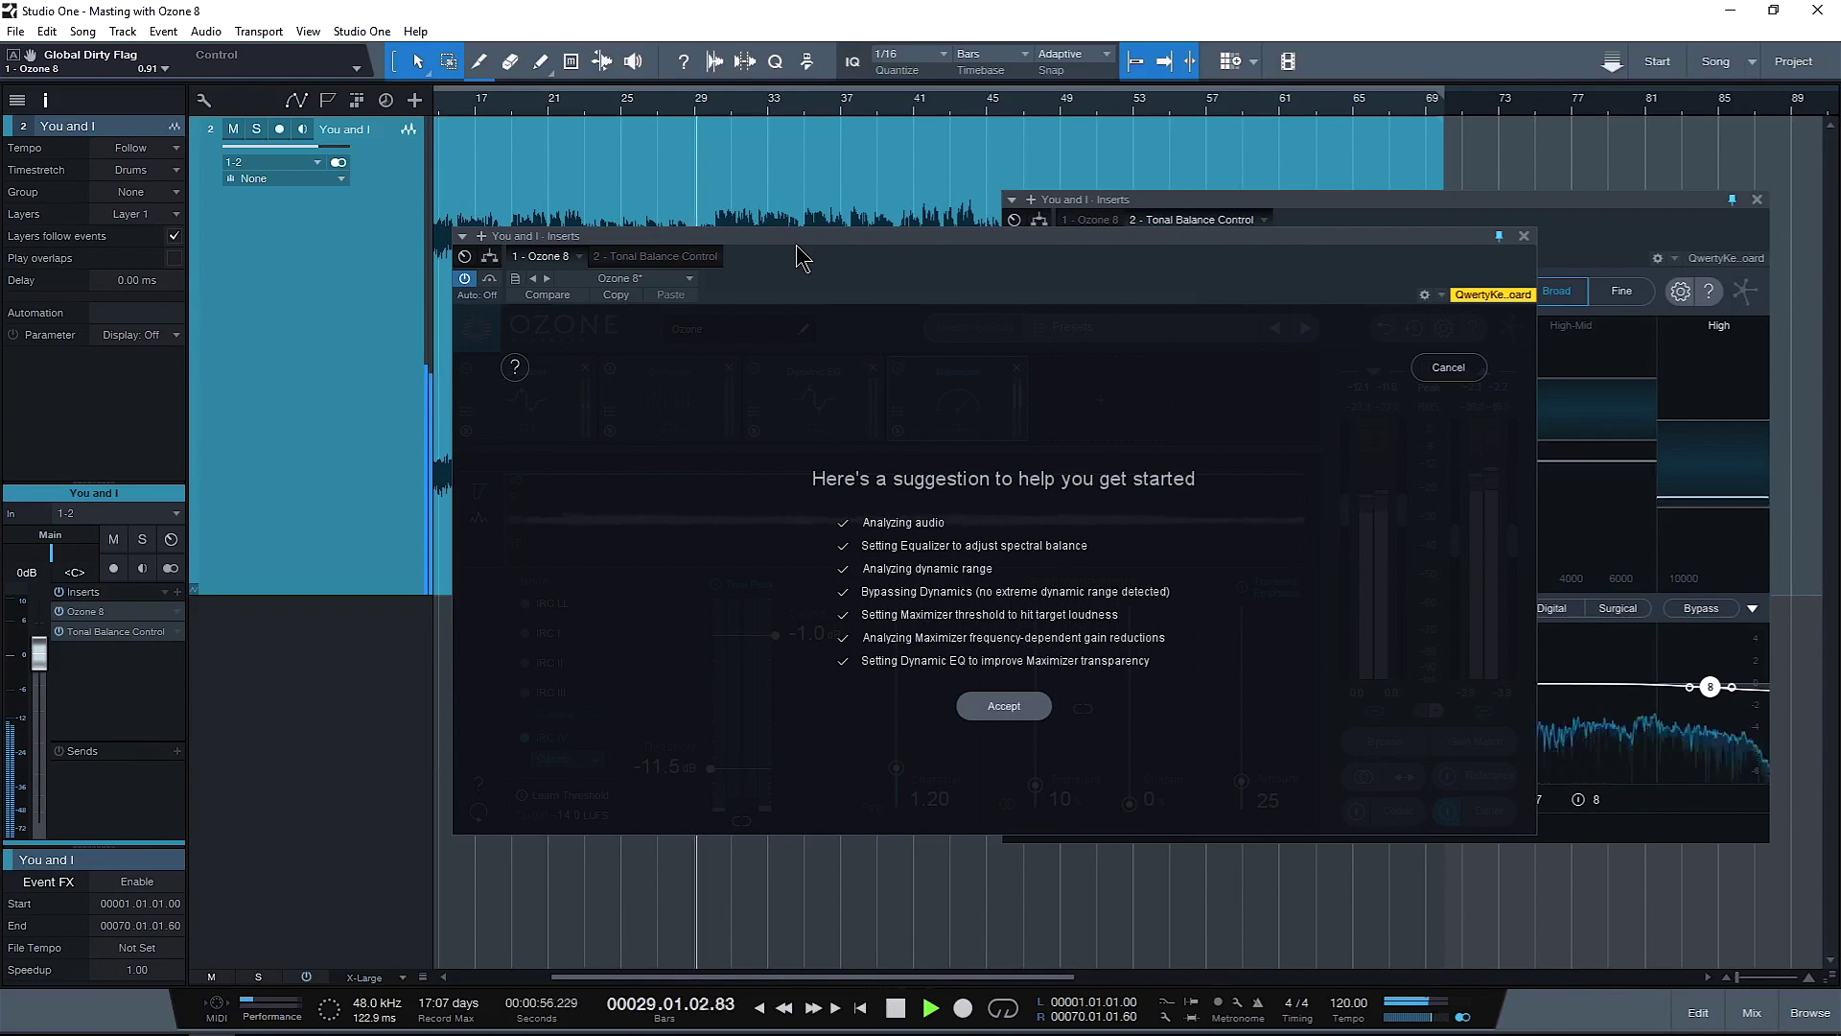
key(space)
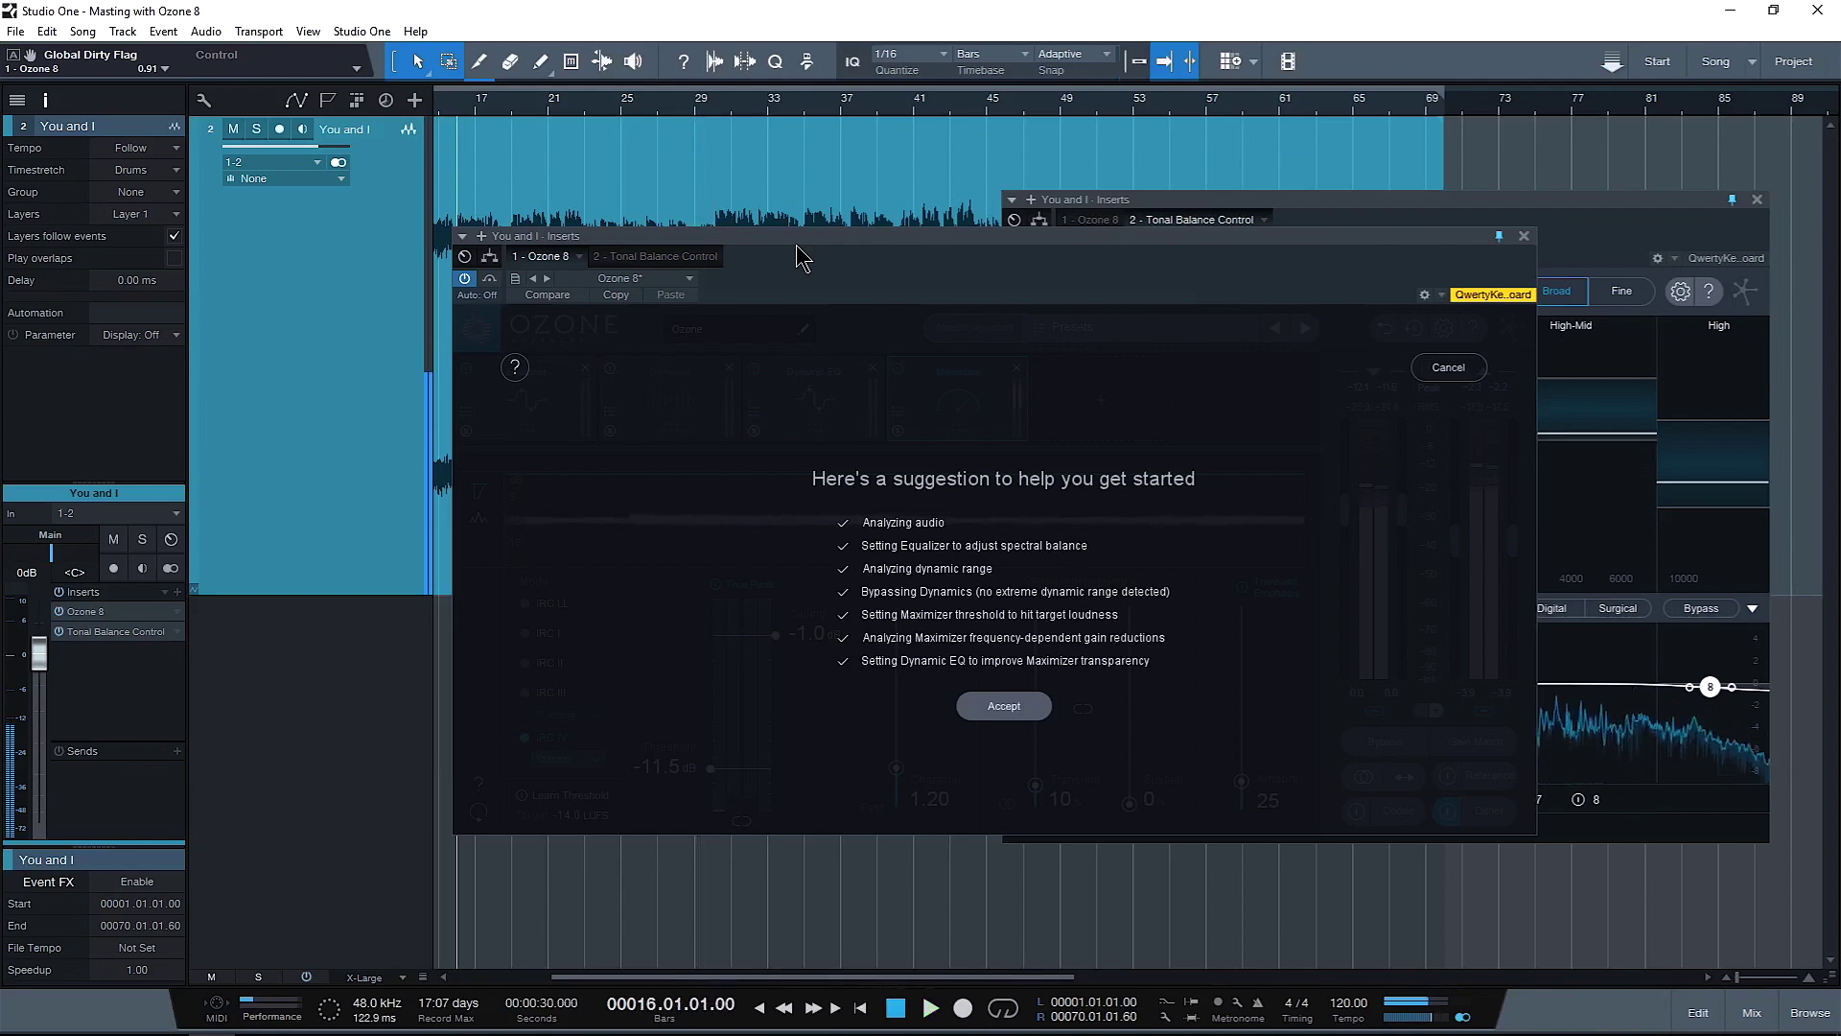
click(1004, 706)
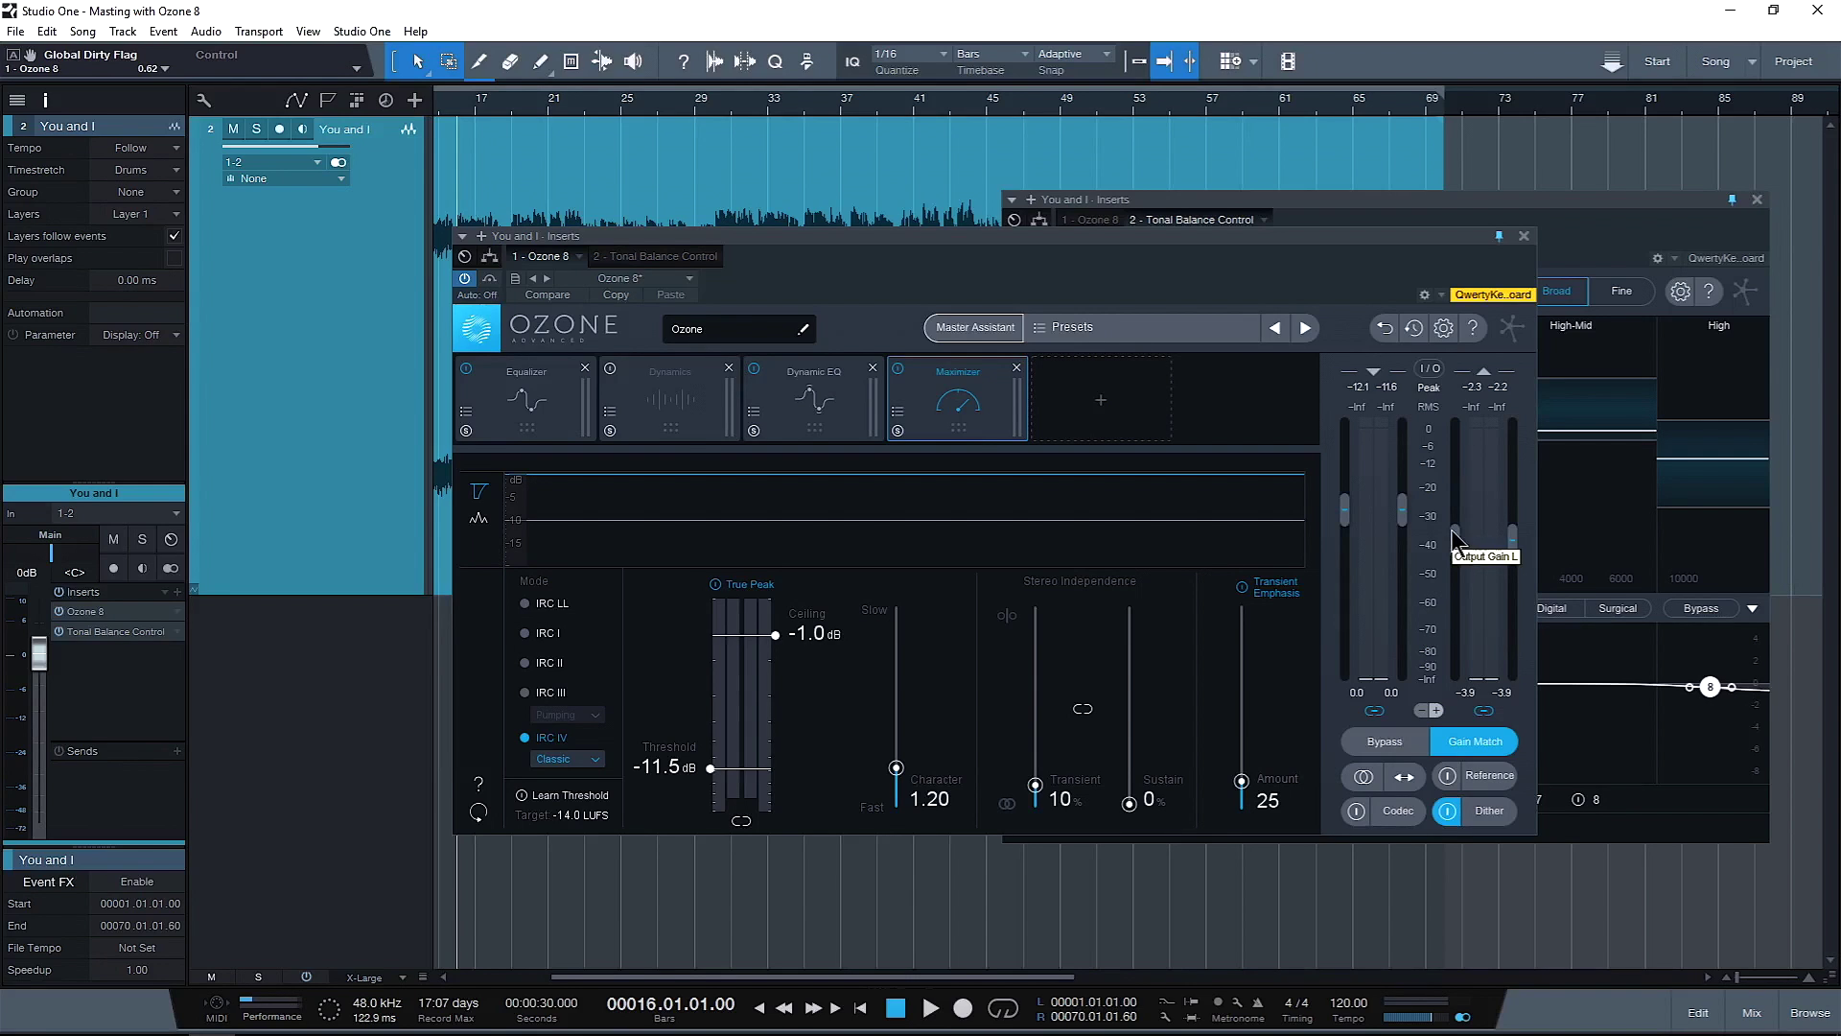
Compare the assistant's master with the bypassed signal several times during playback from bar 16, and stop with processing enabled
click(1381, 741)
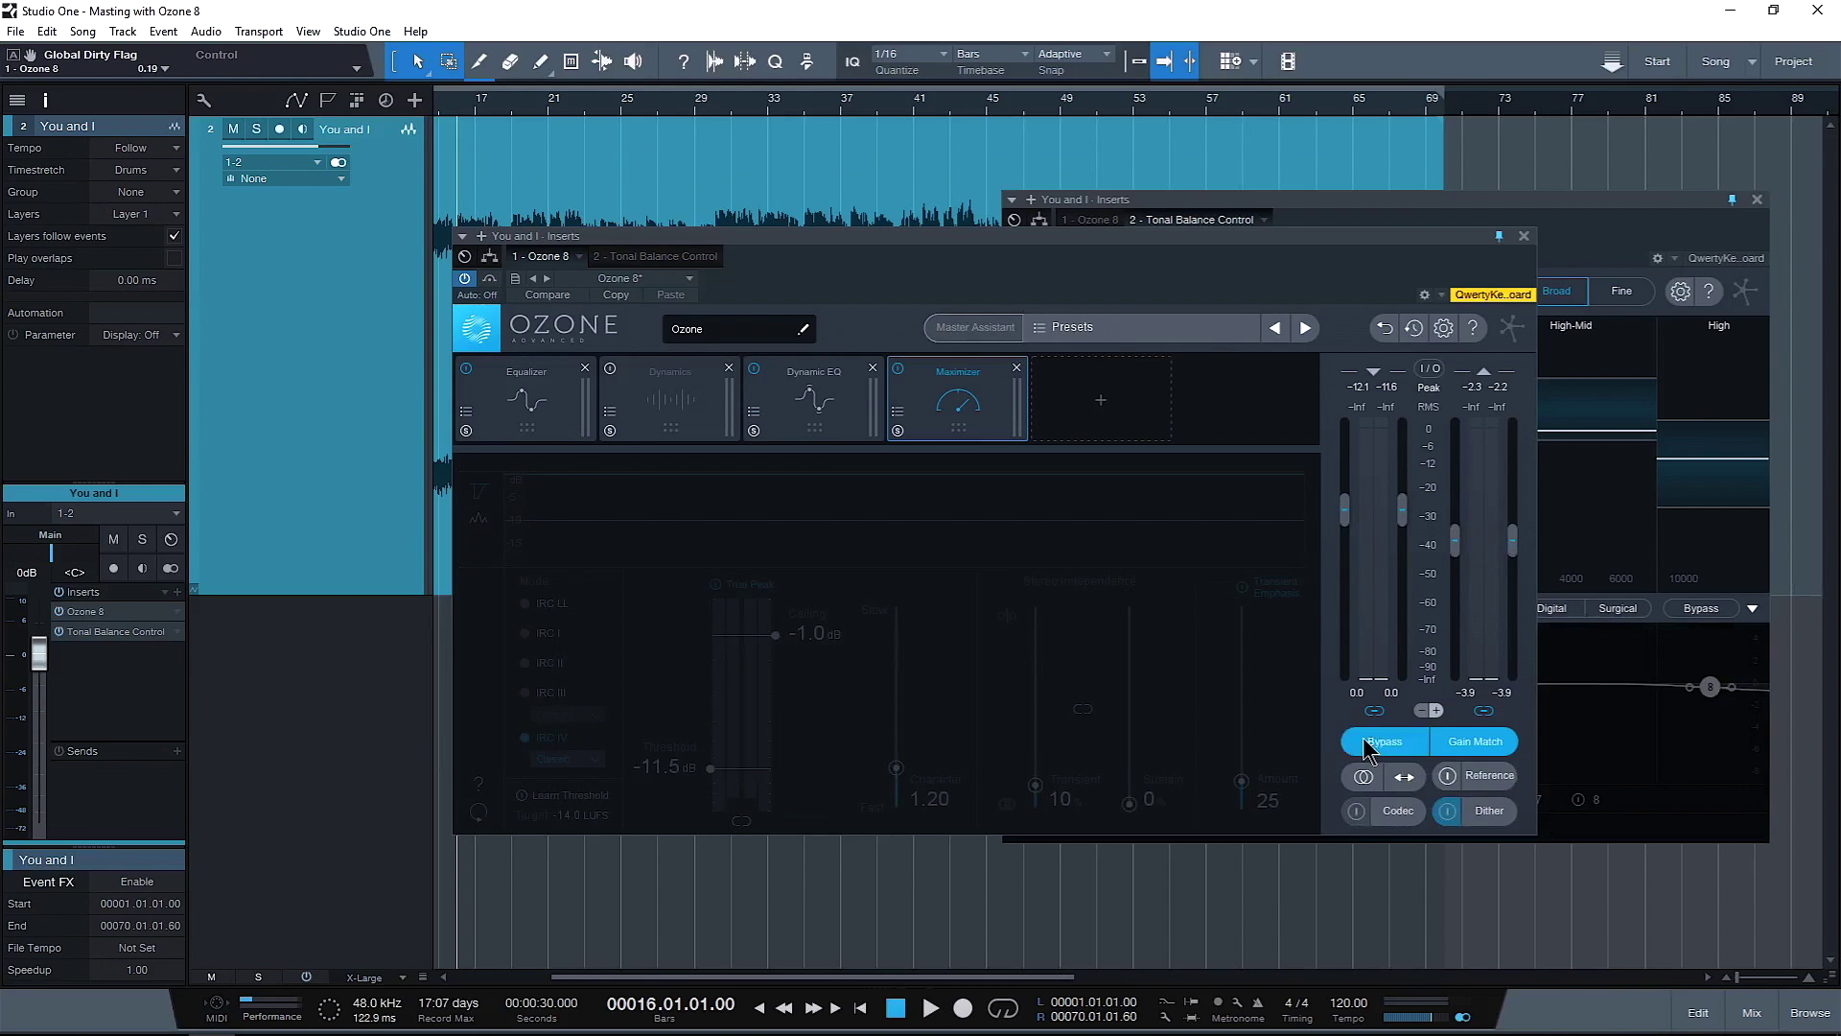
click(1372, 746)
click(1369, 748)
key(space)
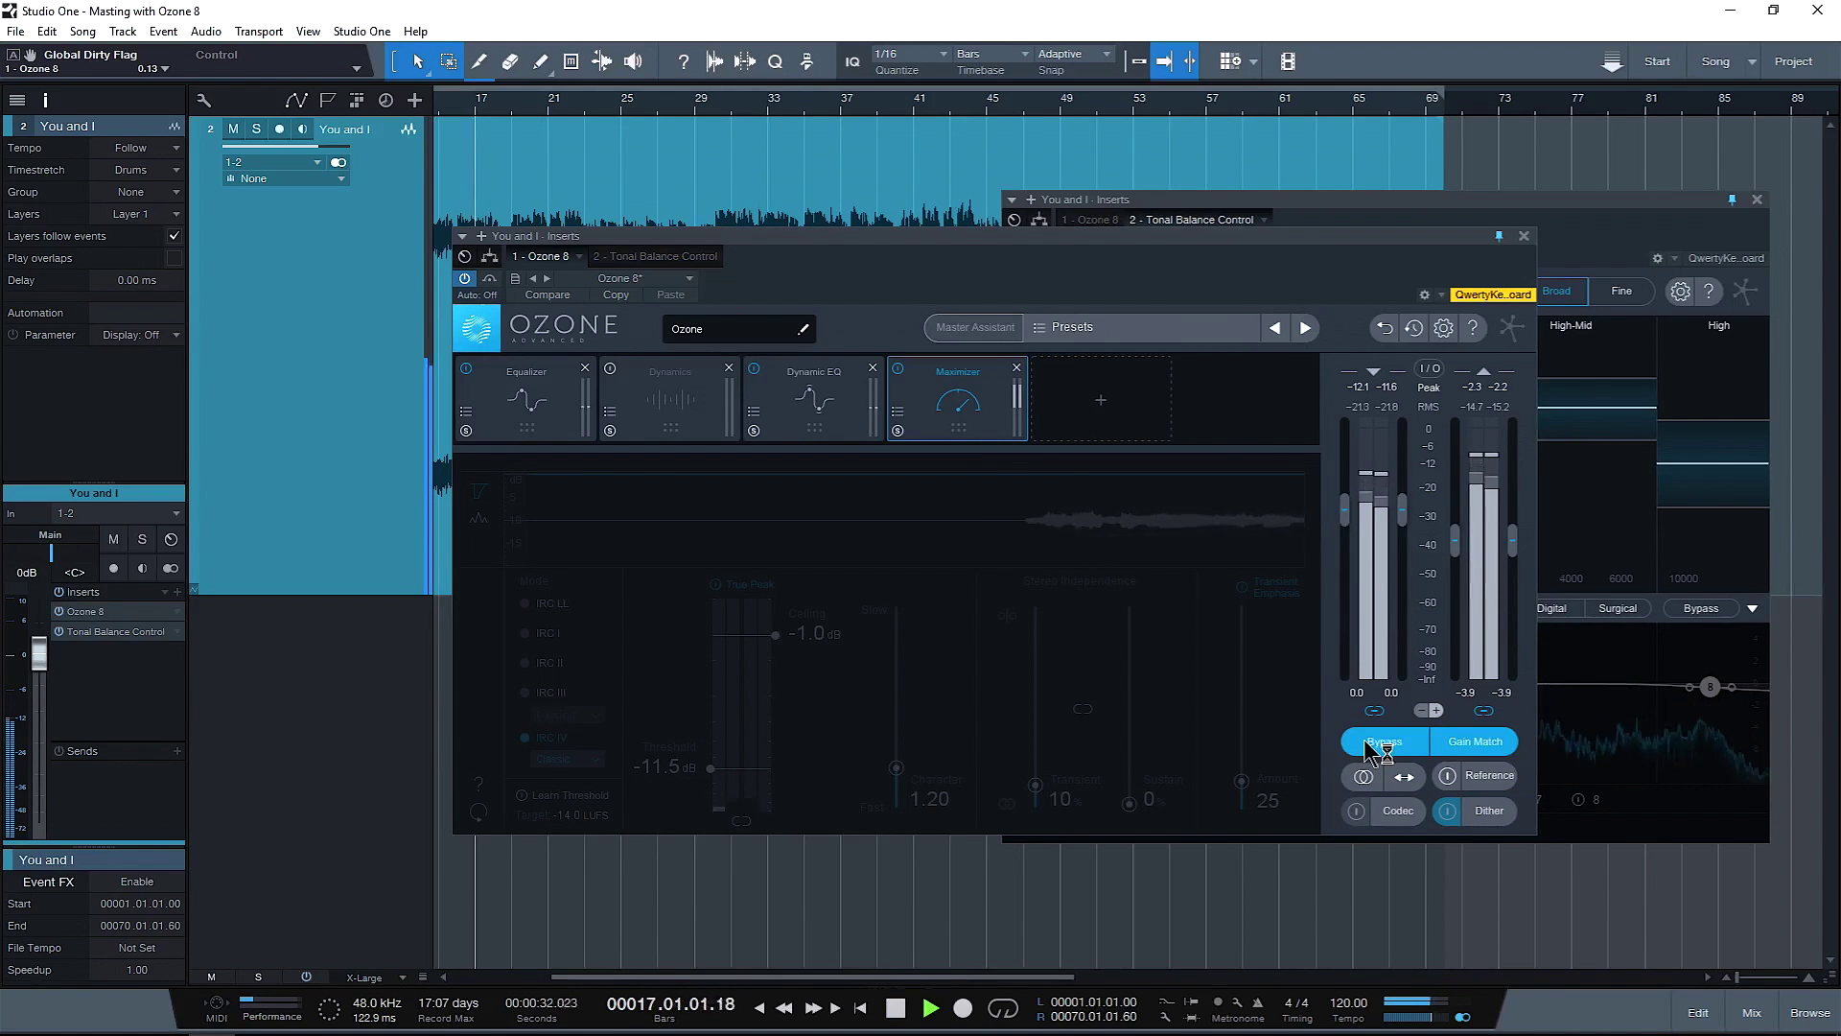
click(1372, 745)
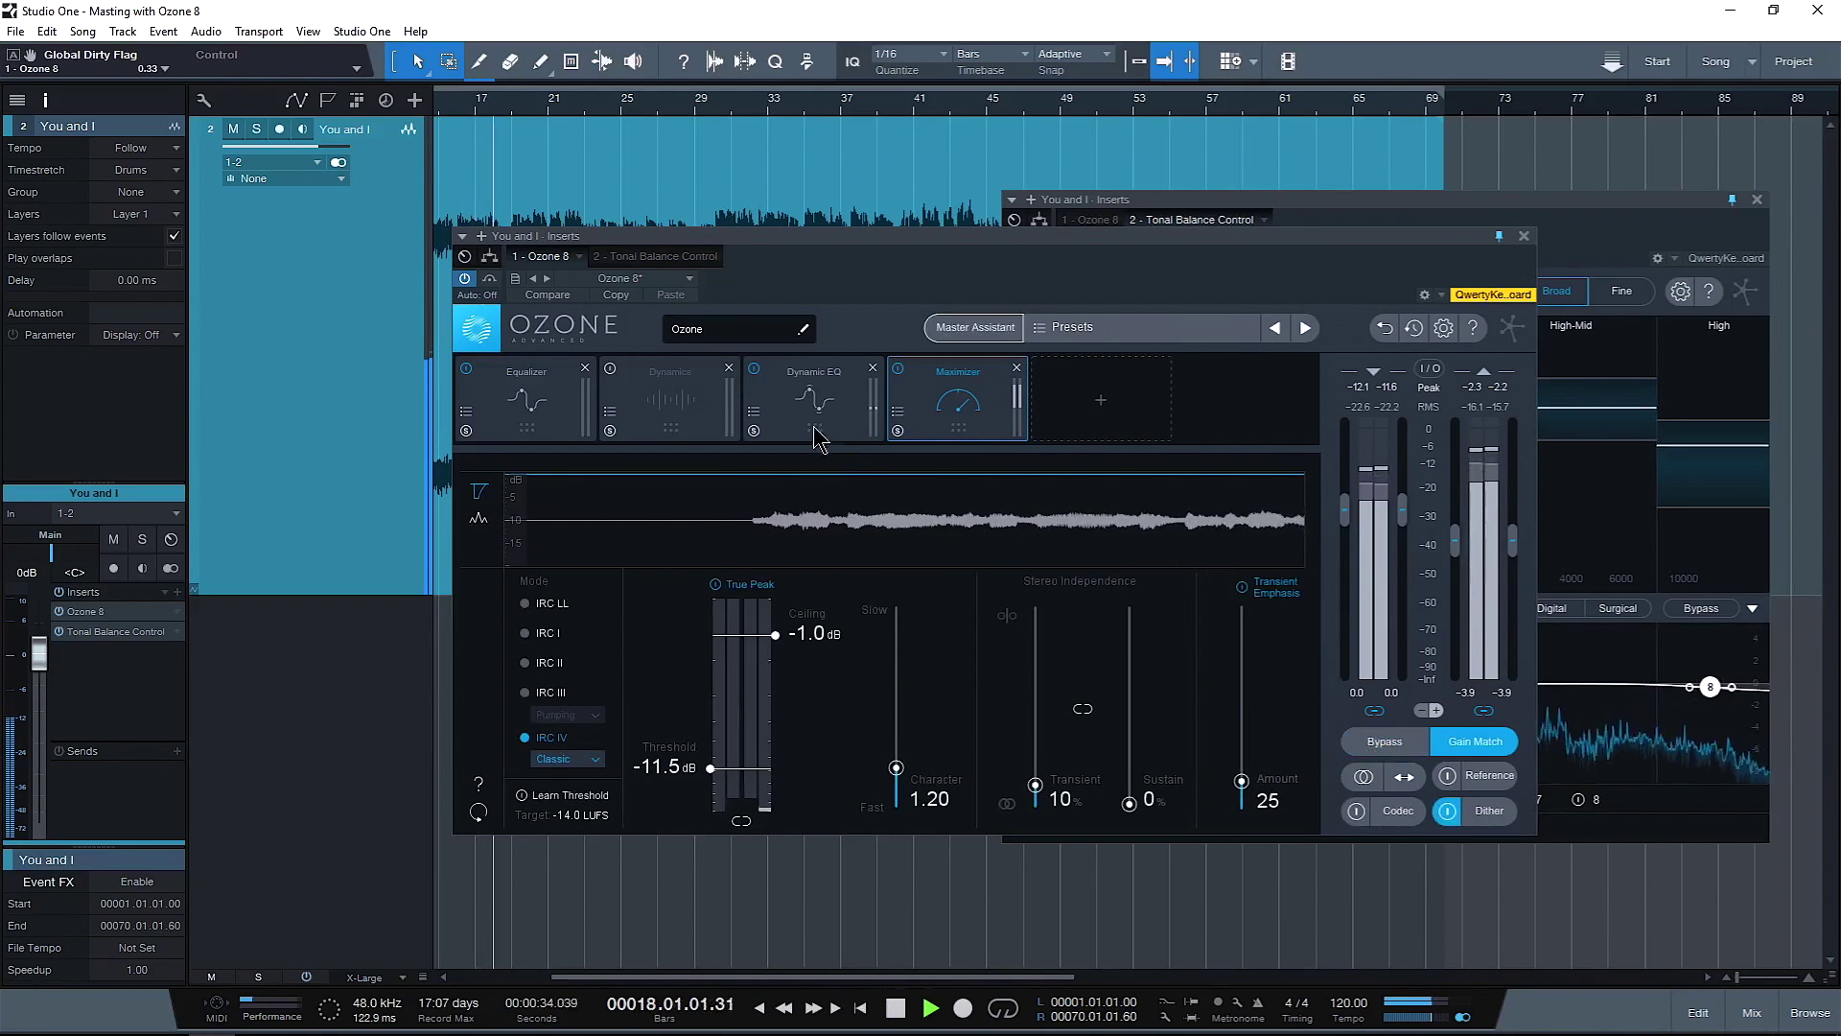
click(1382, 746)
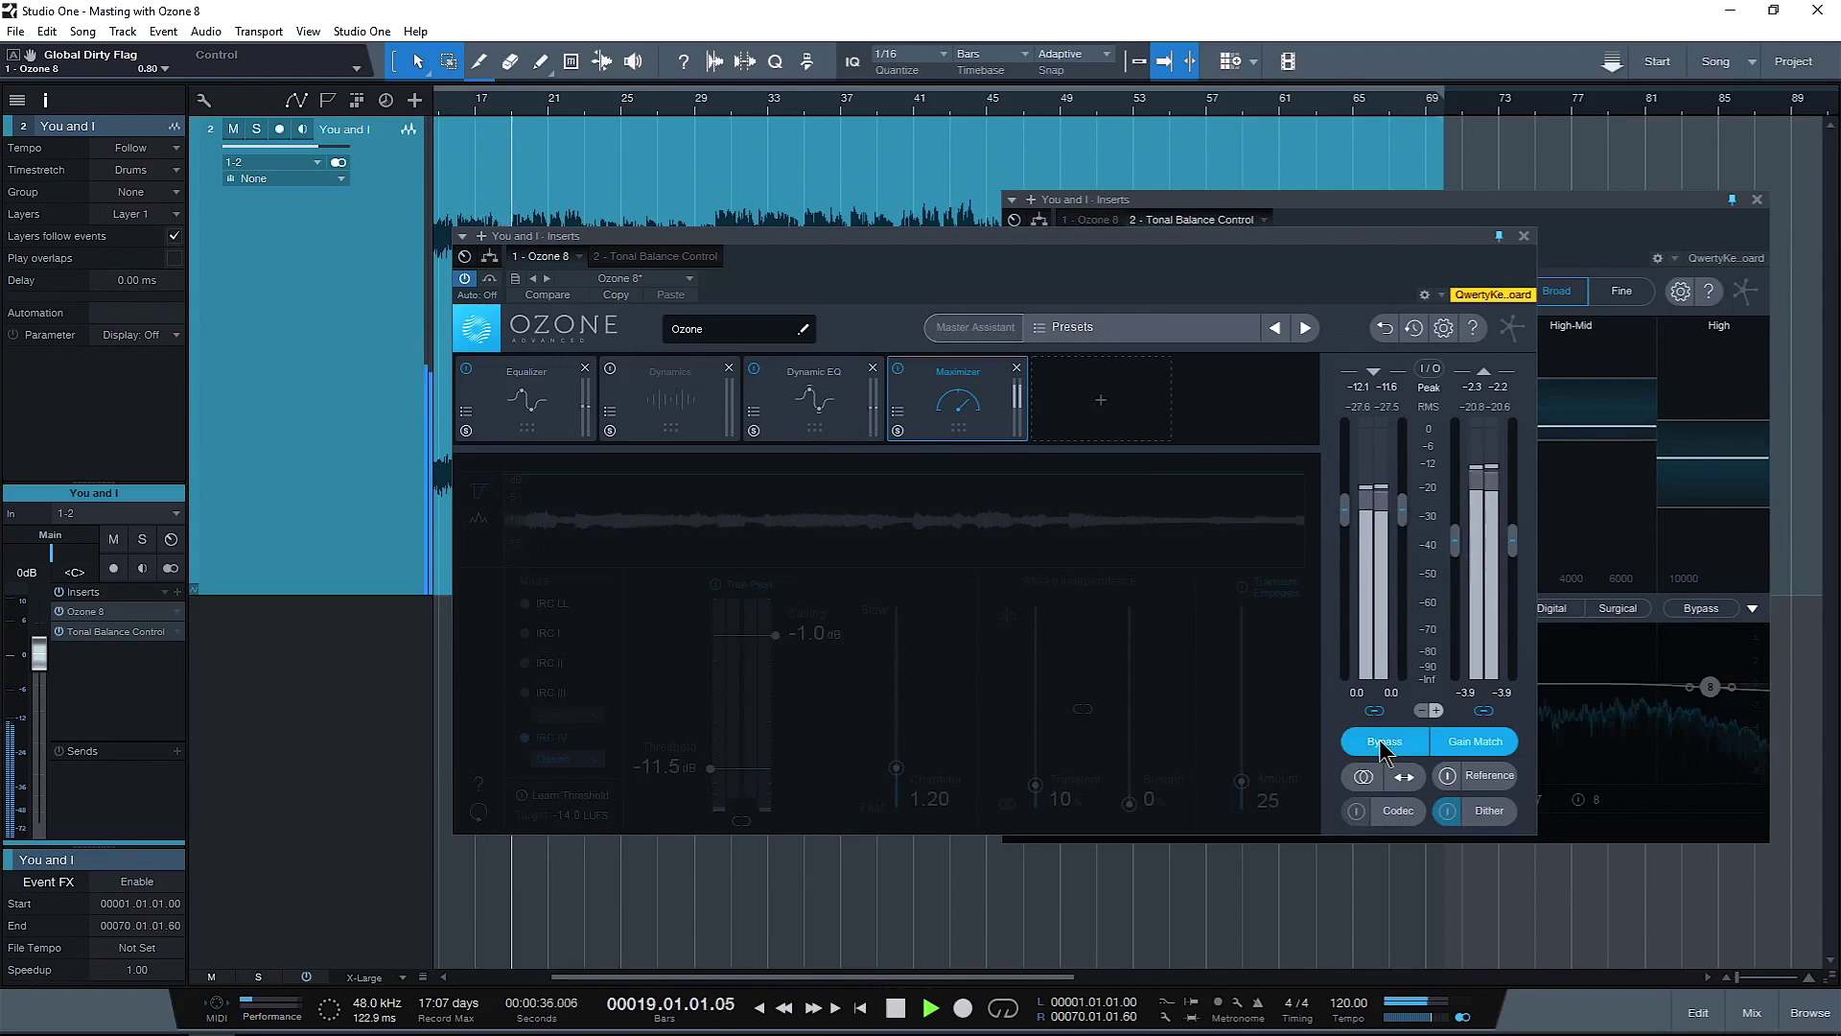
click(1382, 746)
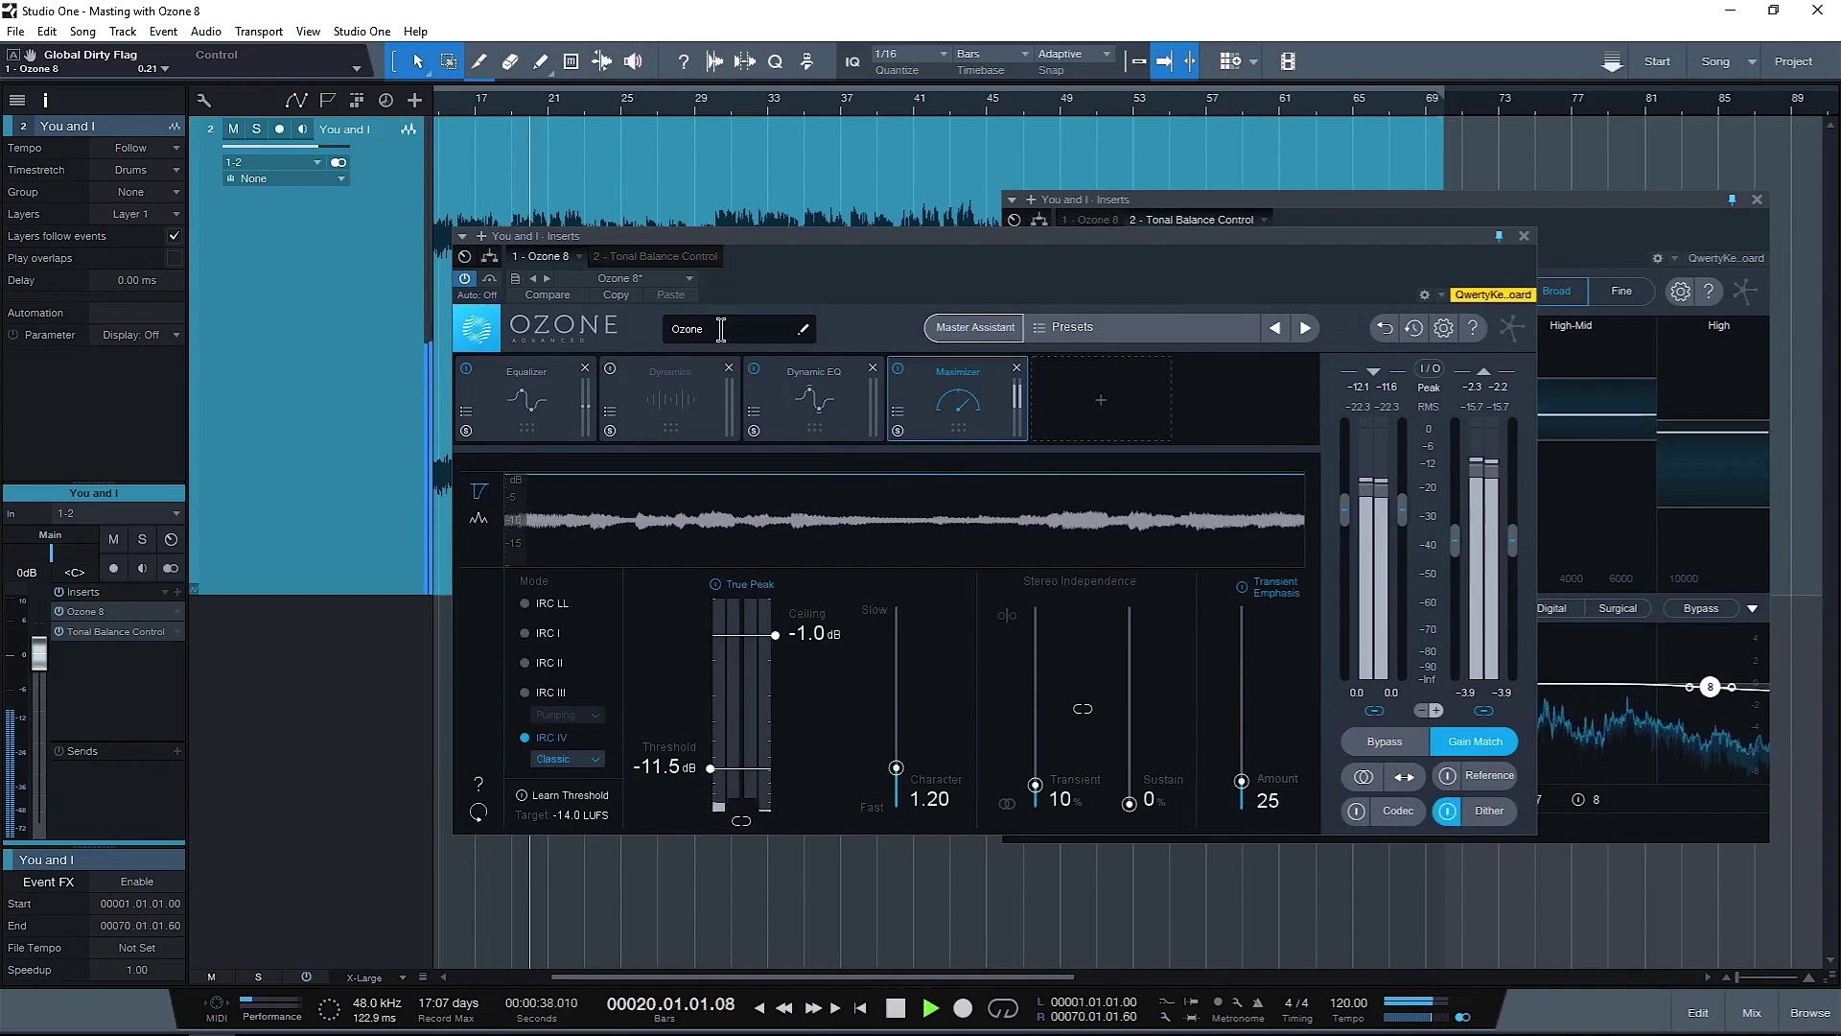
click(1371, 744)
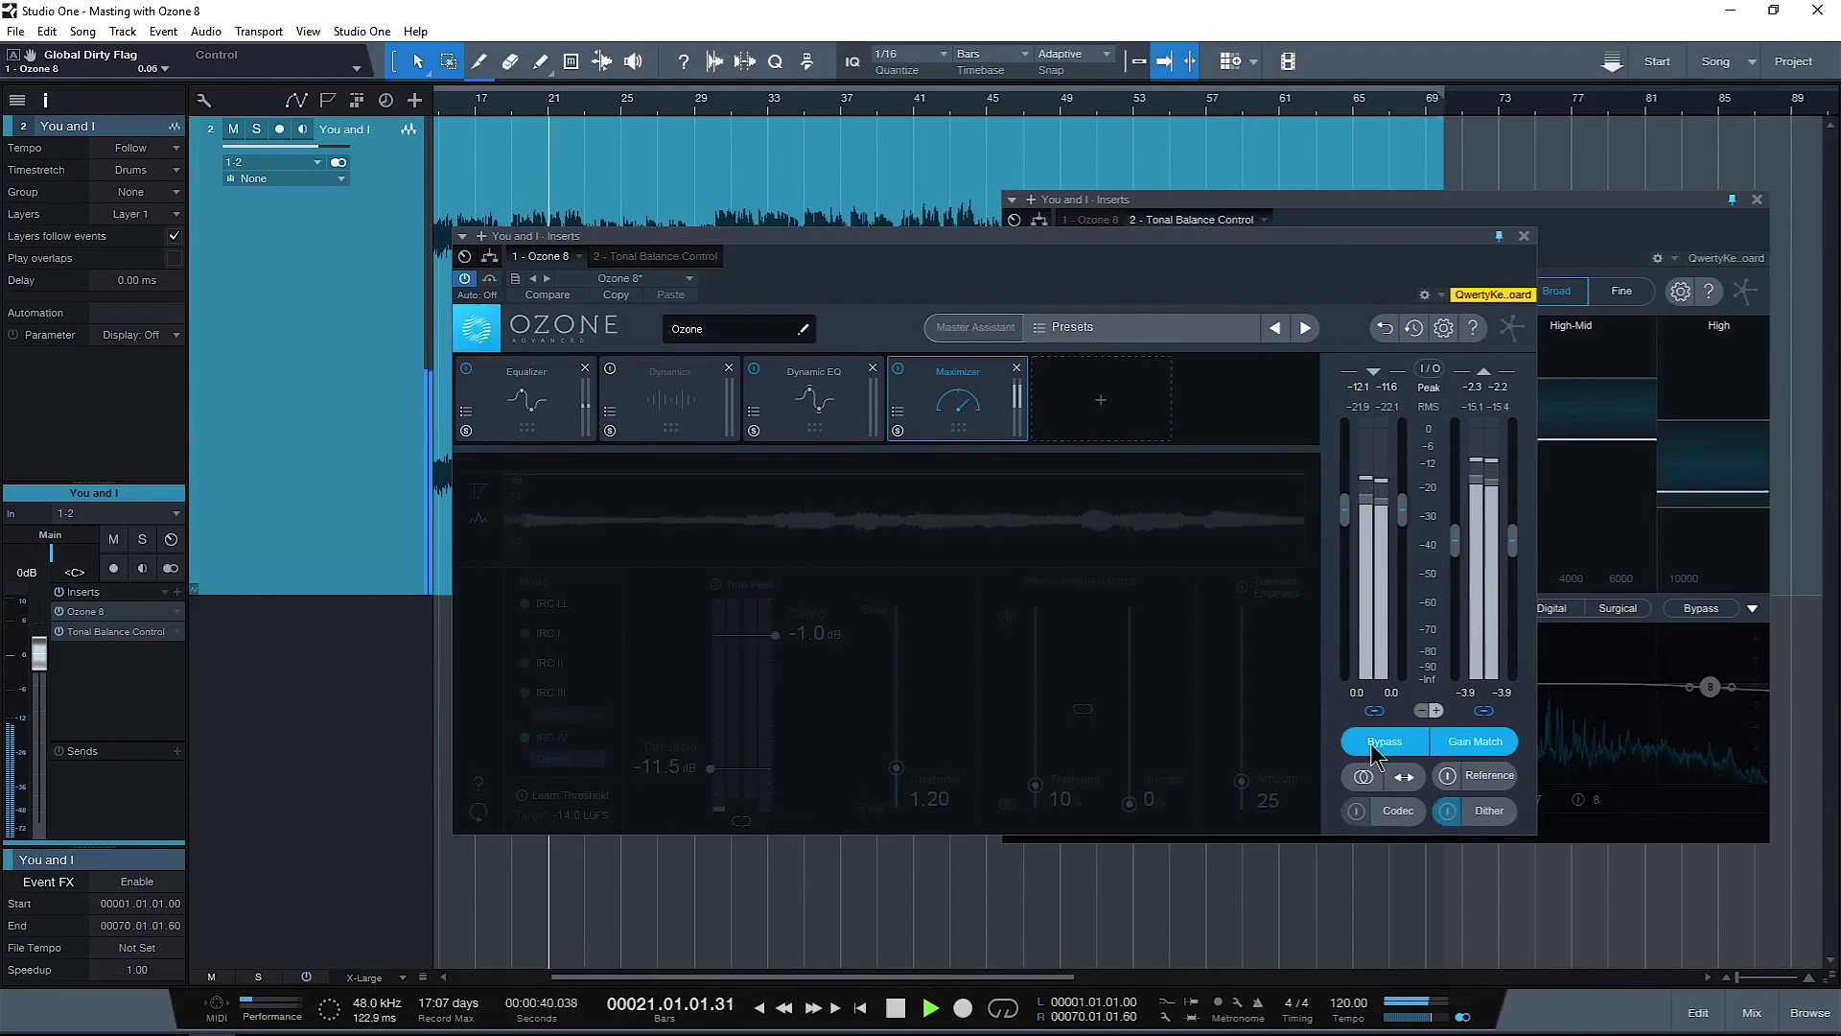
click(1372, 744)
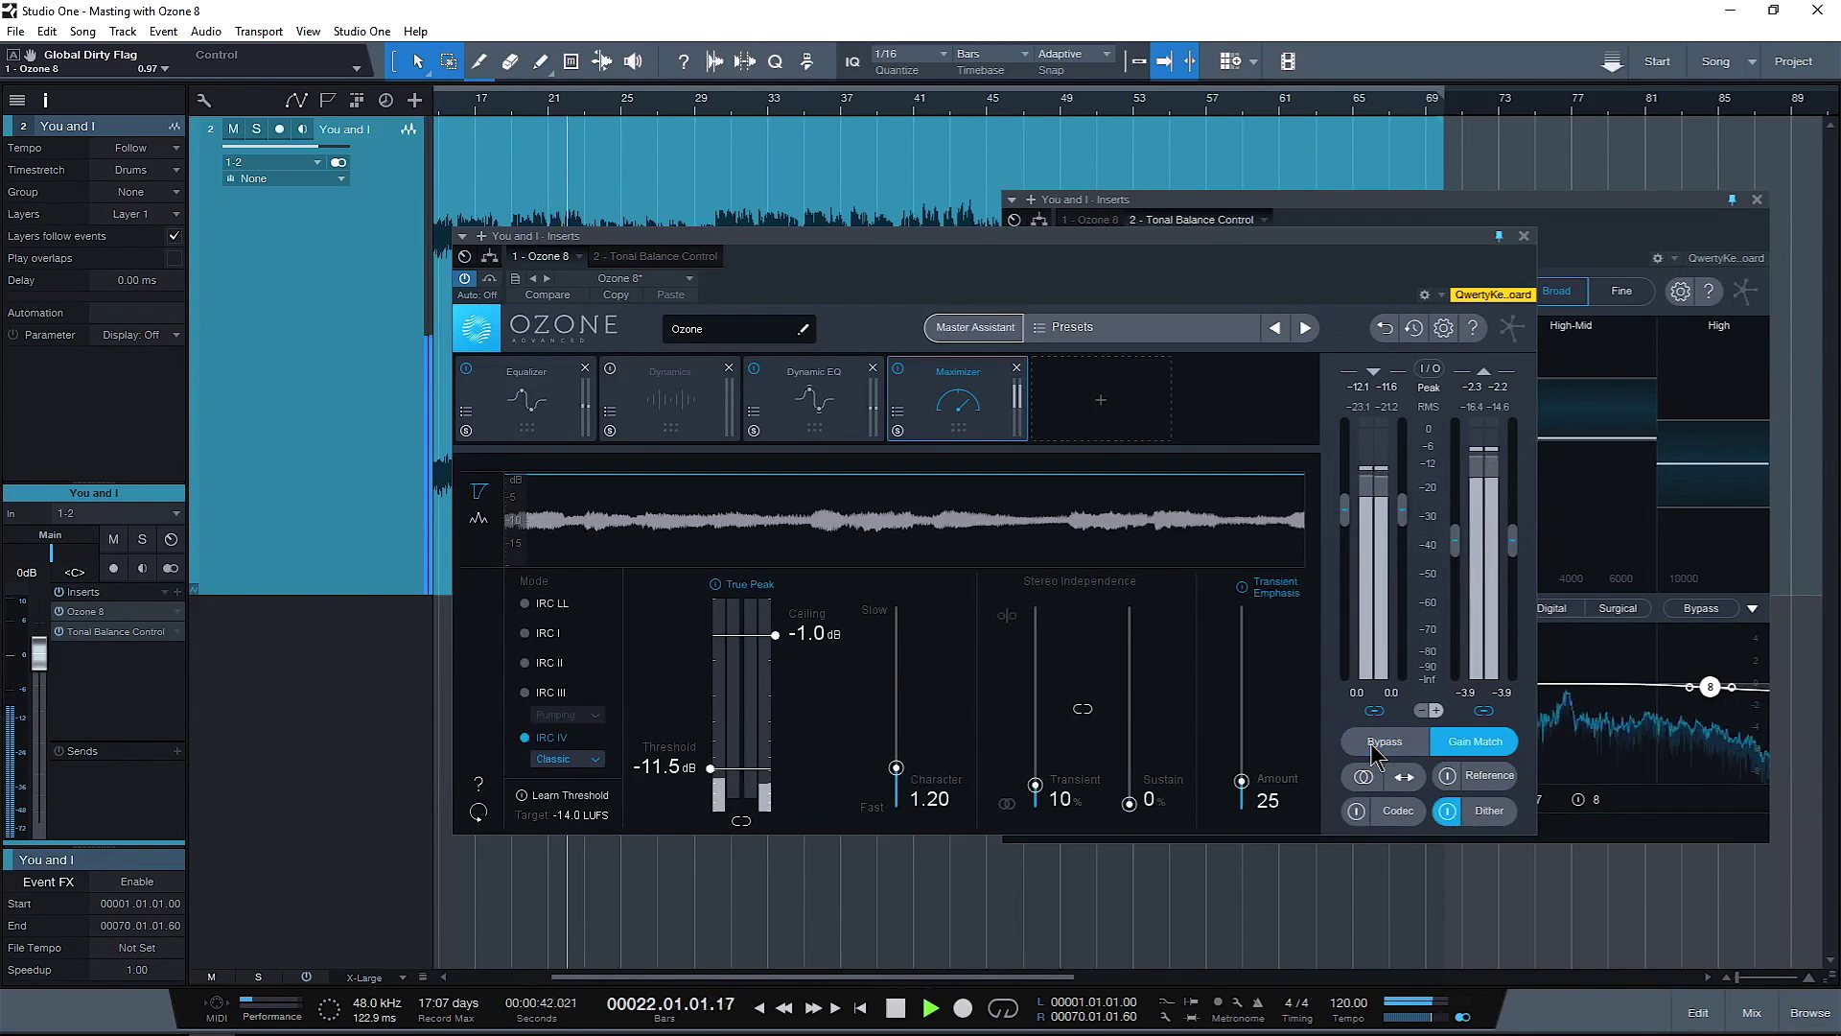
key(space)
Examine the assistant's suggested settings in the Dynamic EQ, Equalizer and Maximizer modules
click(793, 416)
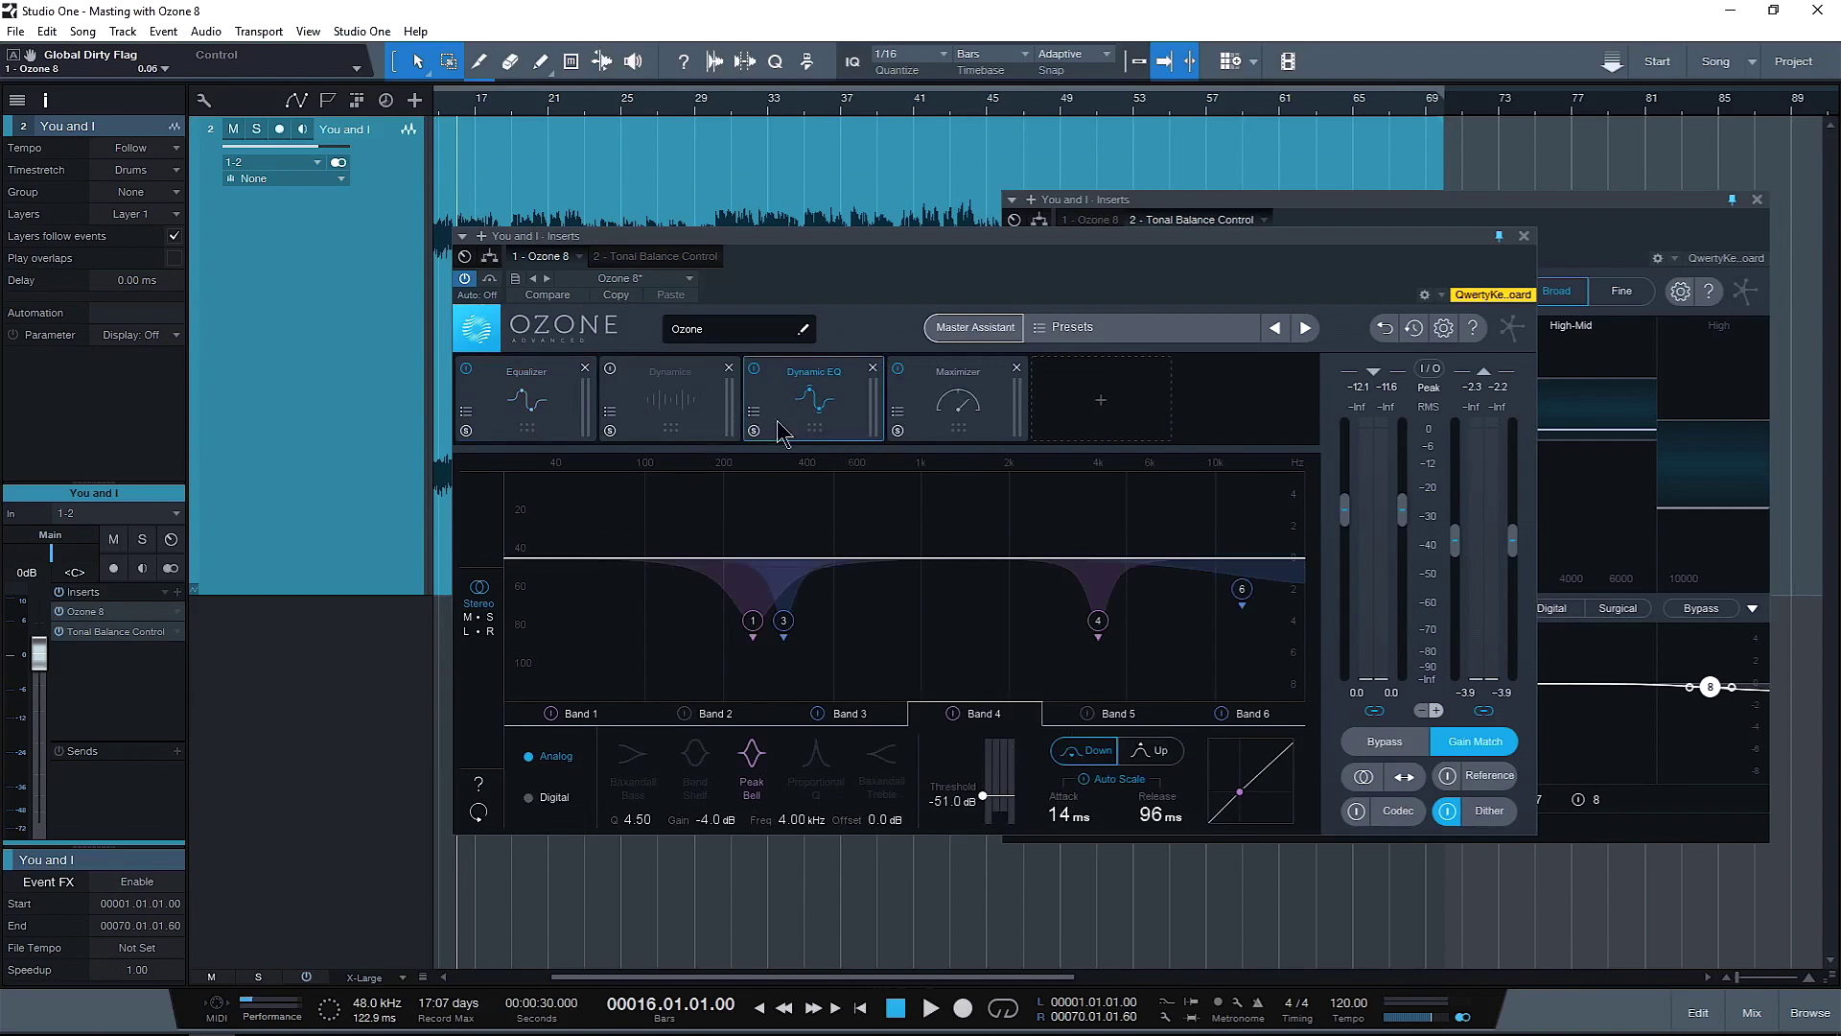
click(573, 405)
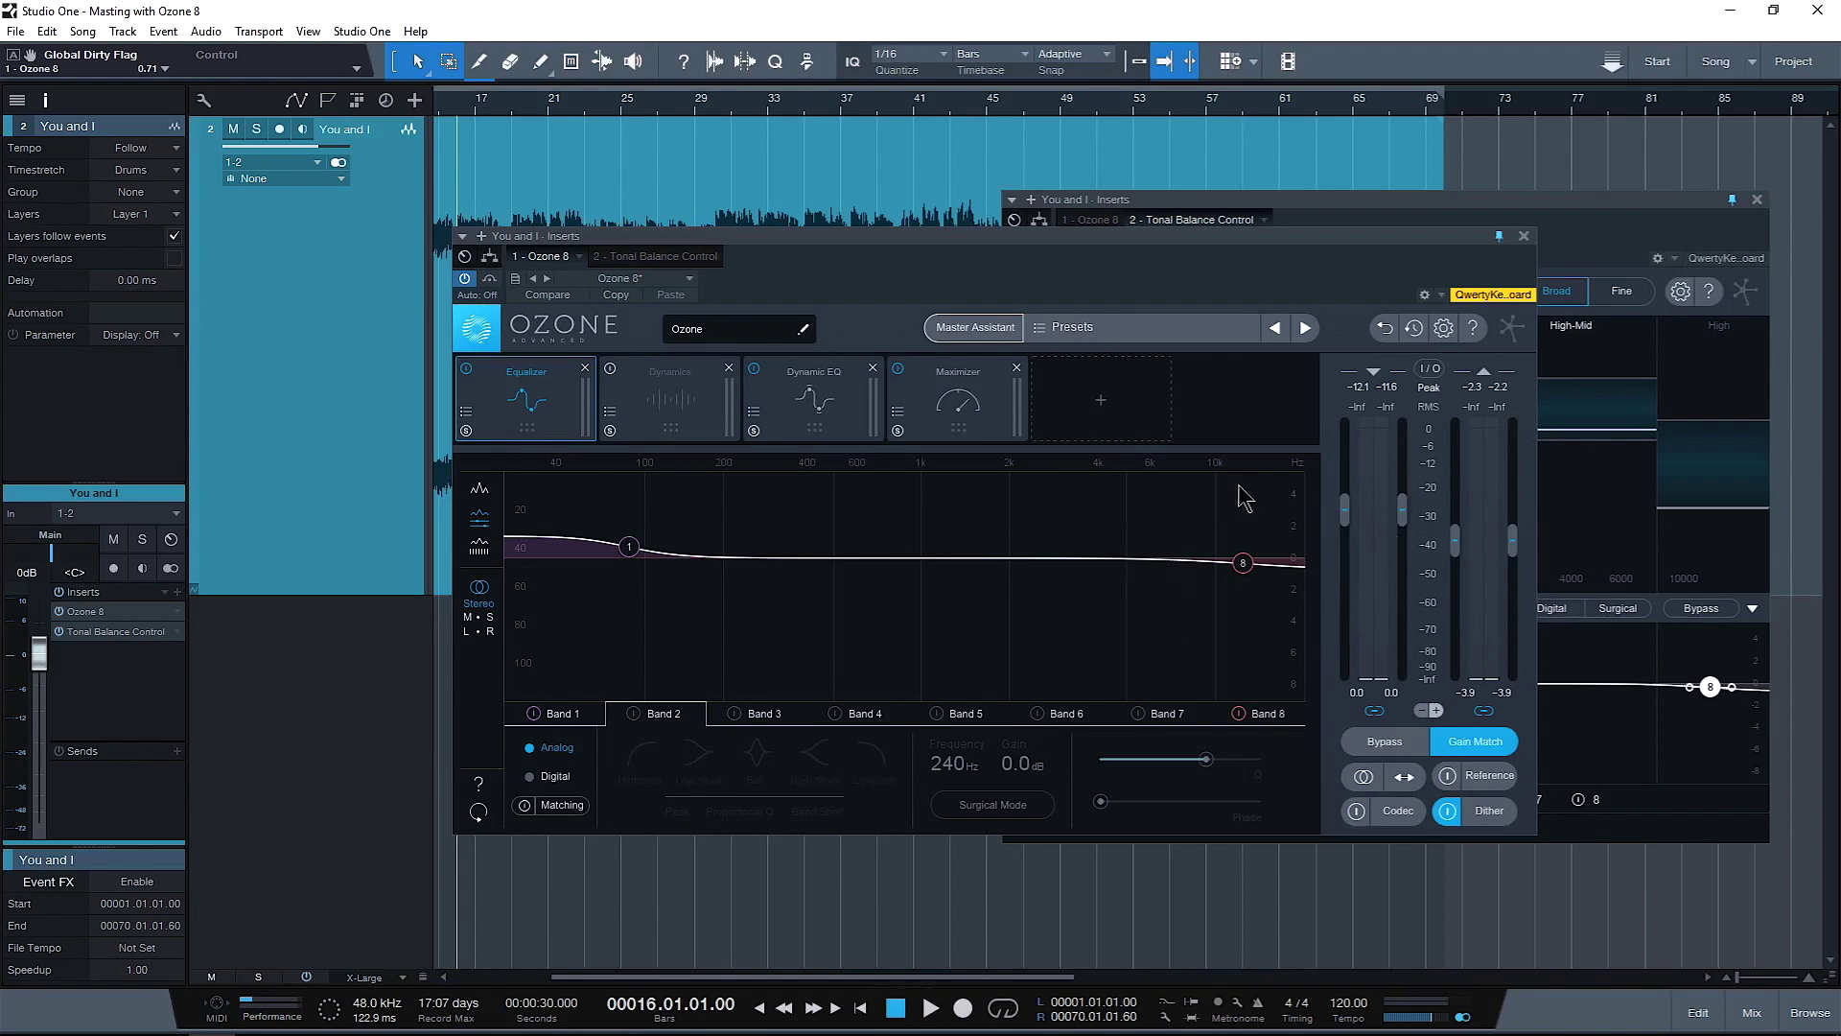
click(957, 398)
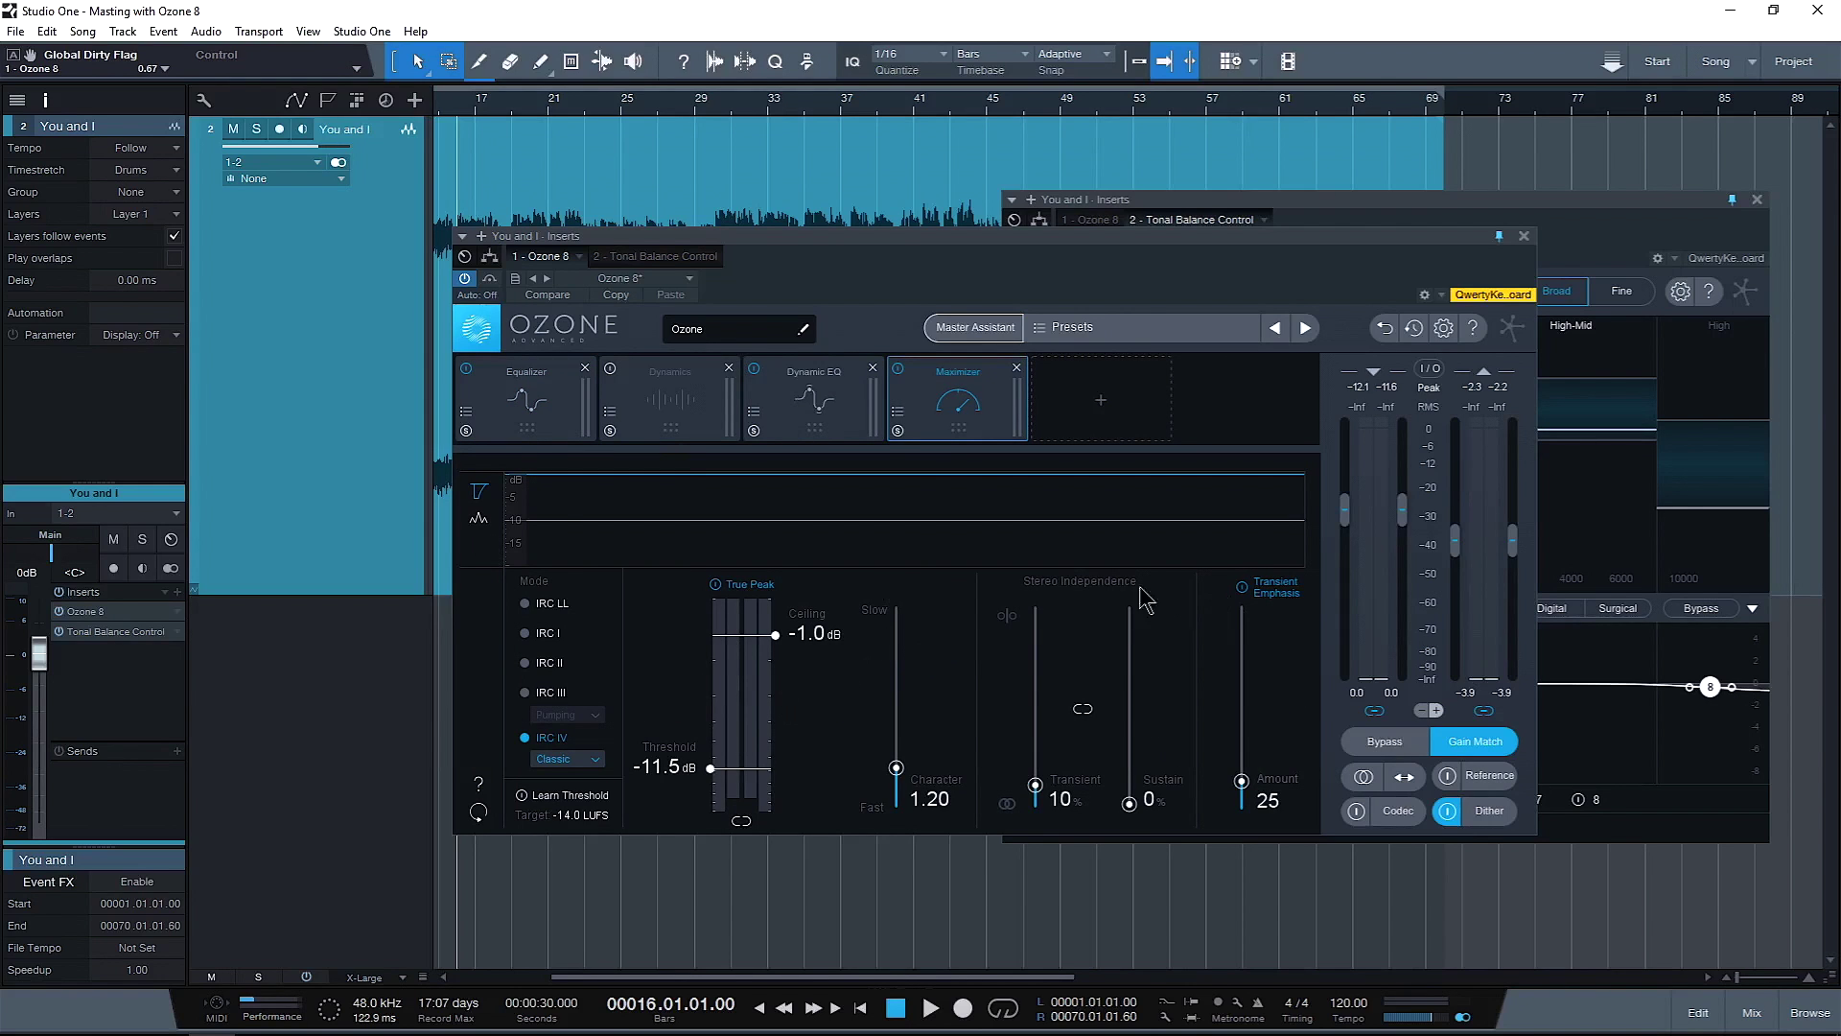
Set the Maximizer's threshold to -13.4 dB, its IRC IV style to Modern and the transient stereo independence to 30%
drag(711, 780, 713, 787)
click(572, 760)
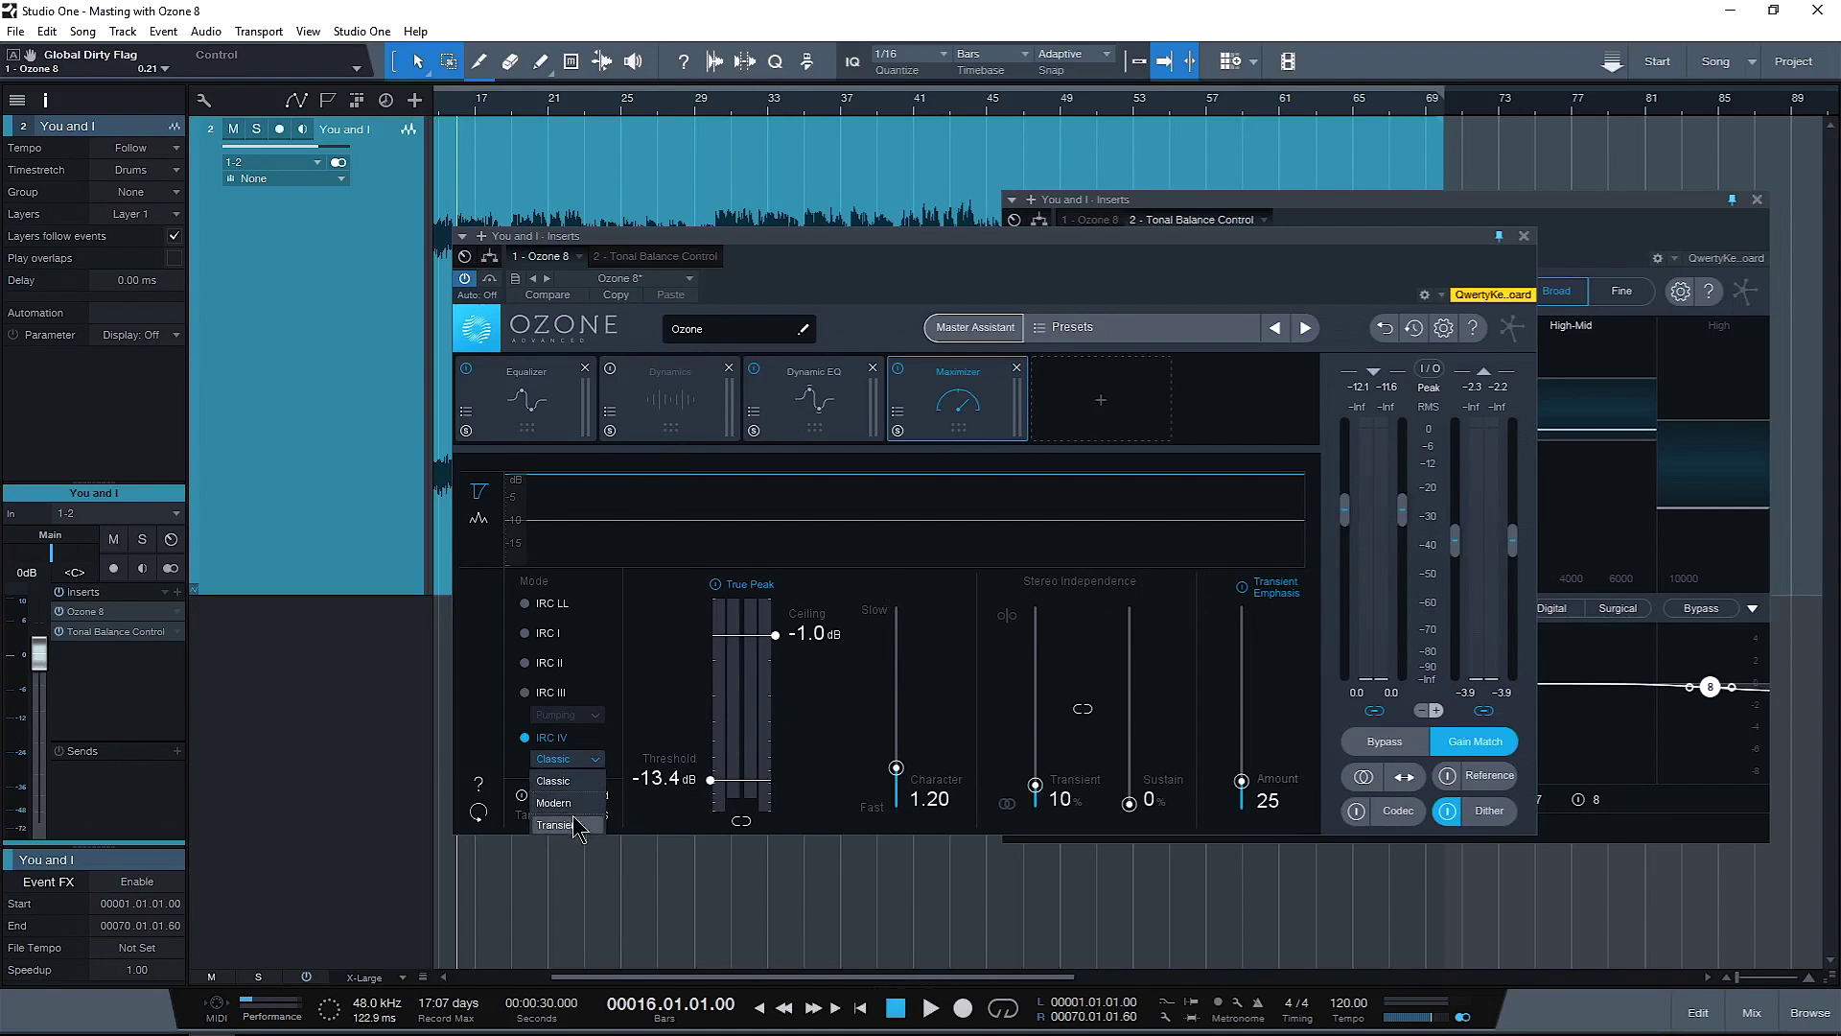
click(560, 803)
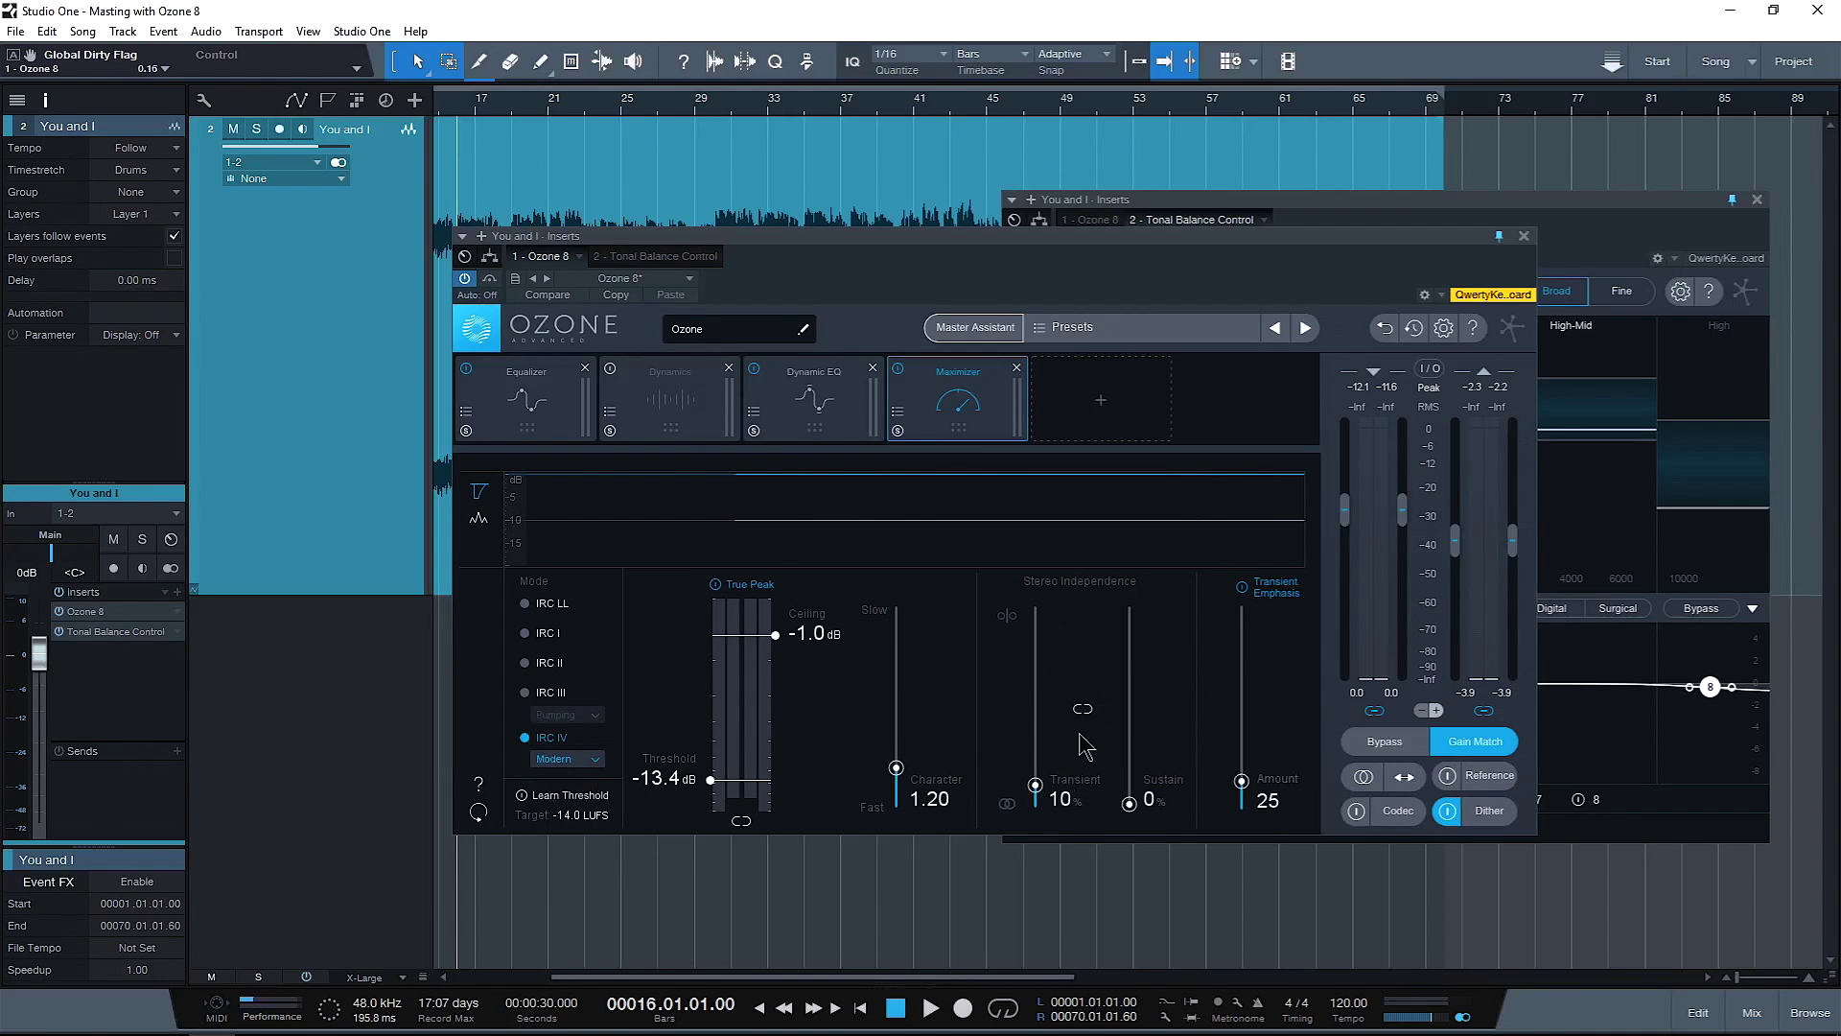
drag(1035, 785, 1037, 747)
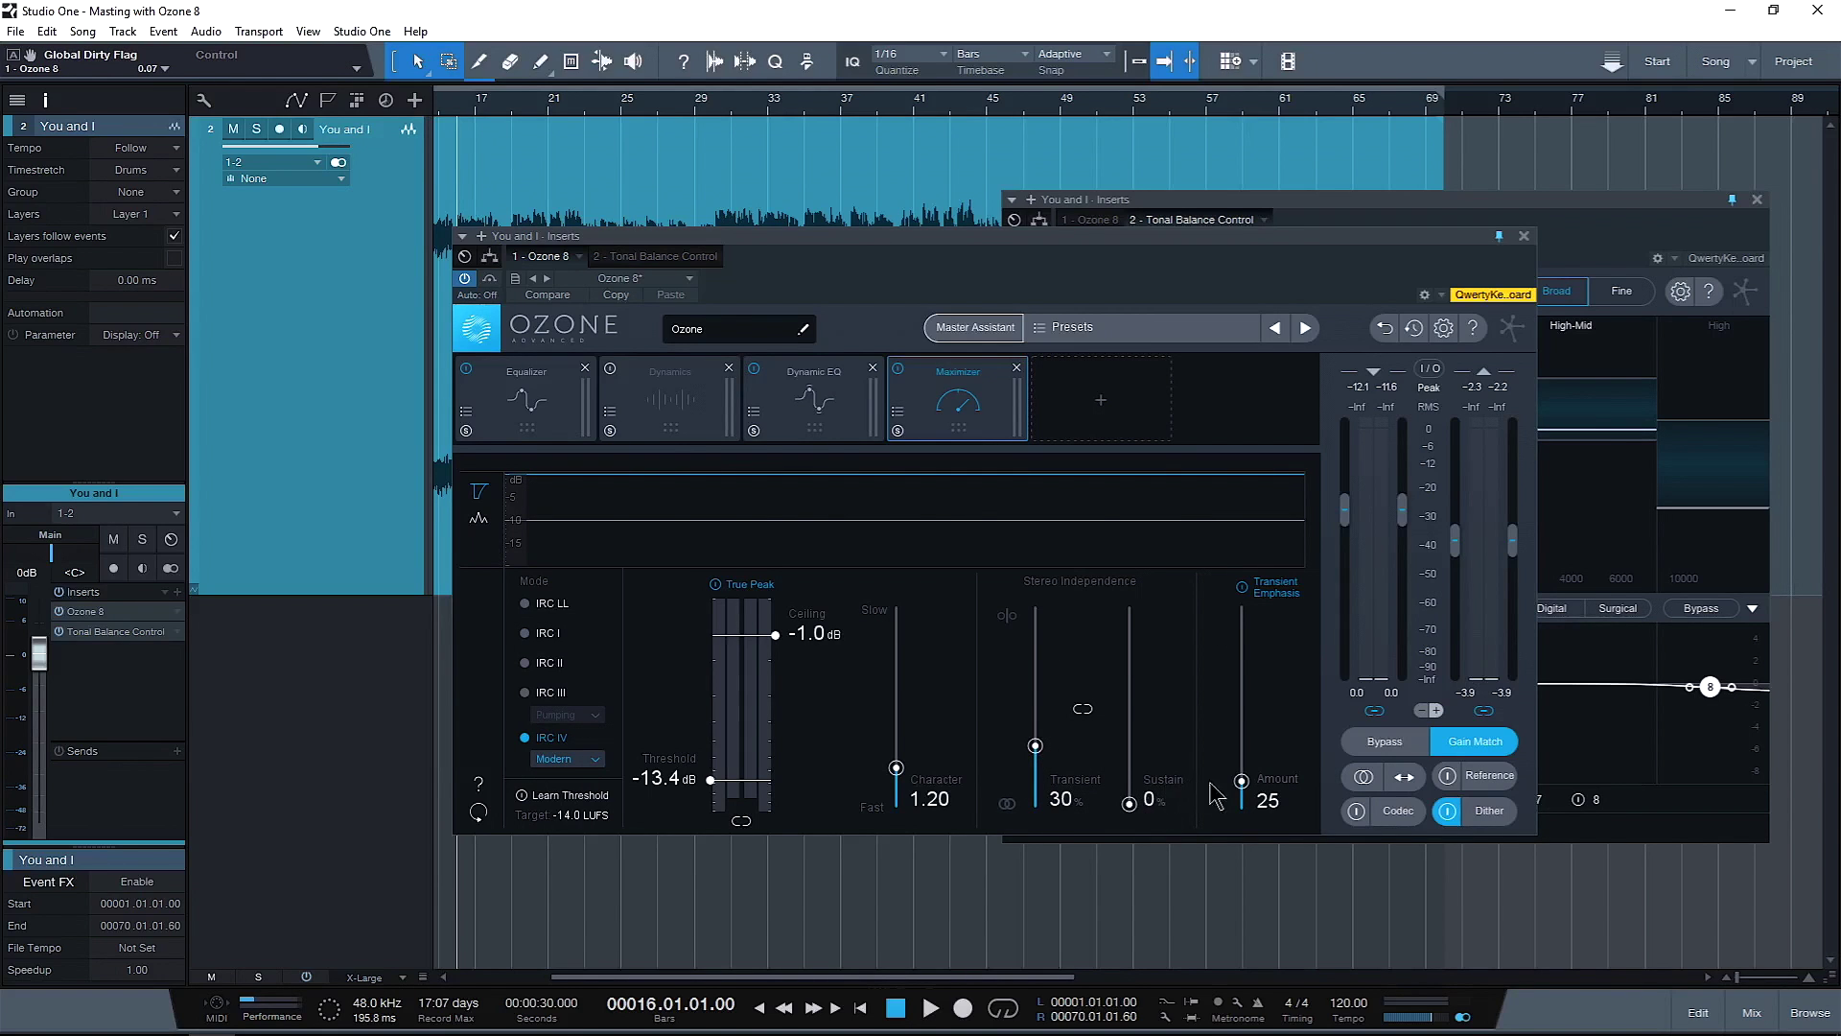
Try a Spectral Shaper in Heavy mode with threshold -18.6 dB, tone 8.7 and attack 1.5, and switch the module off
click(1101, 399)
click(1165, 655)
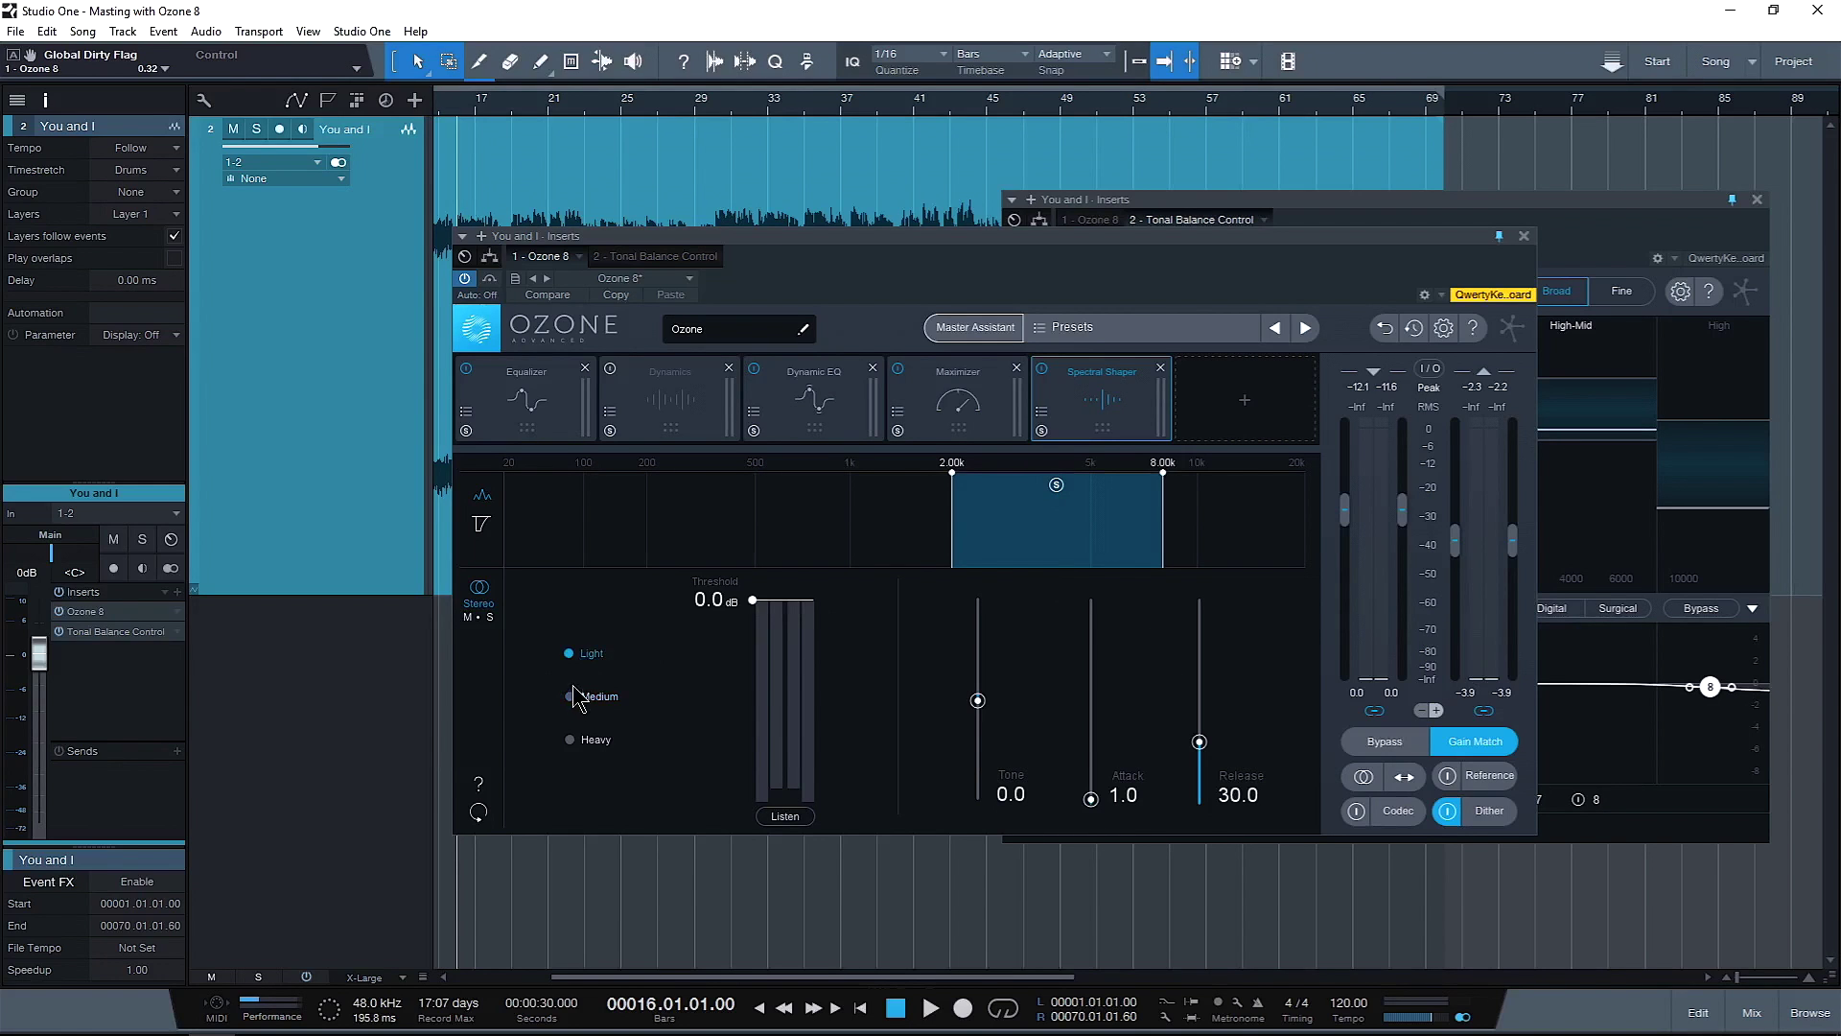
drag(752, 599, 753, 718)
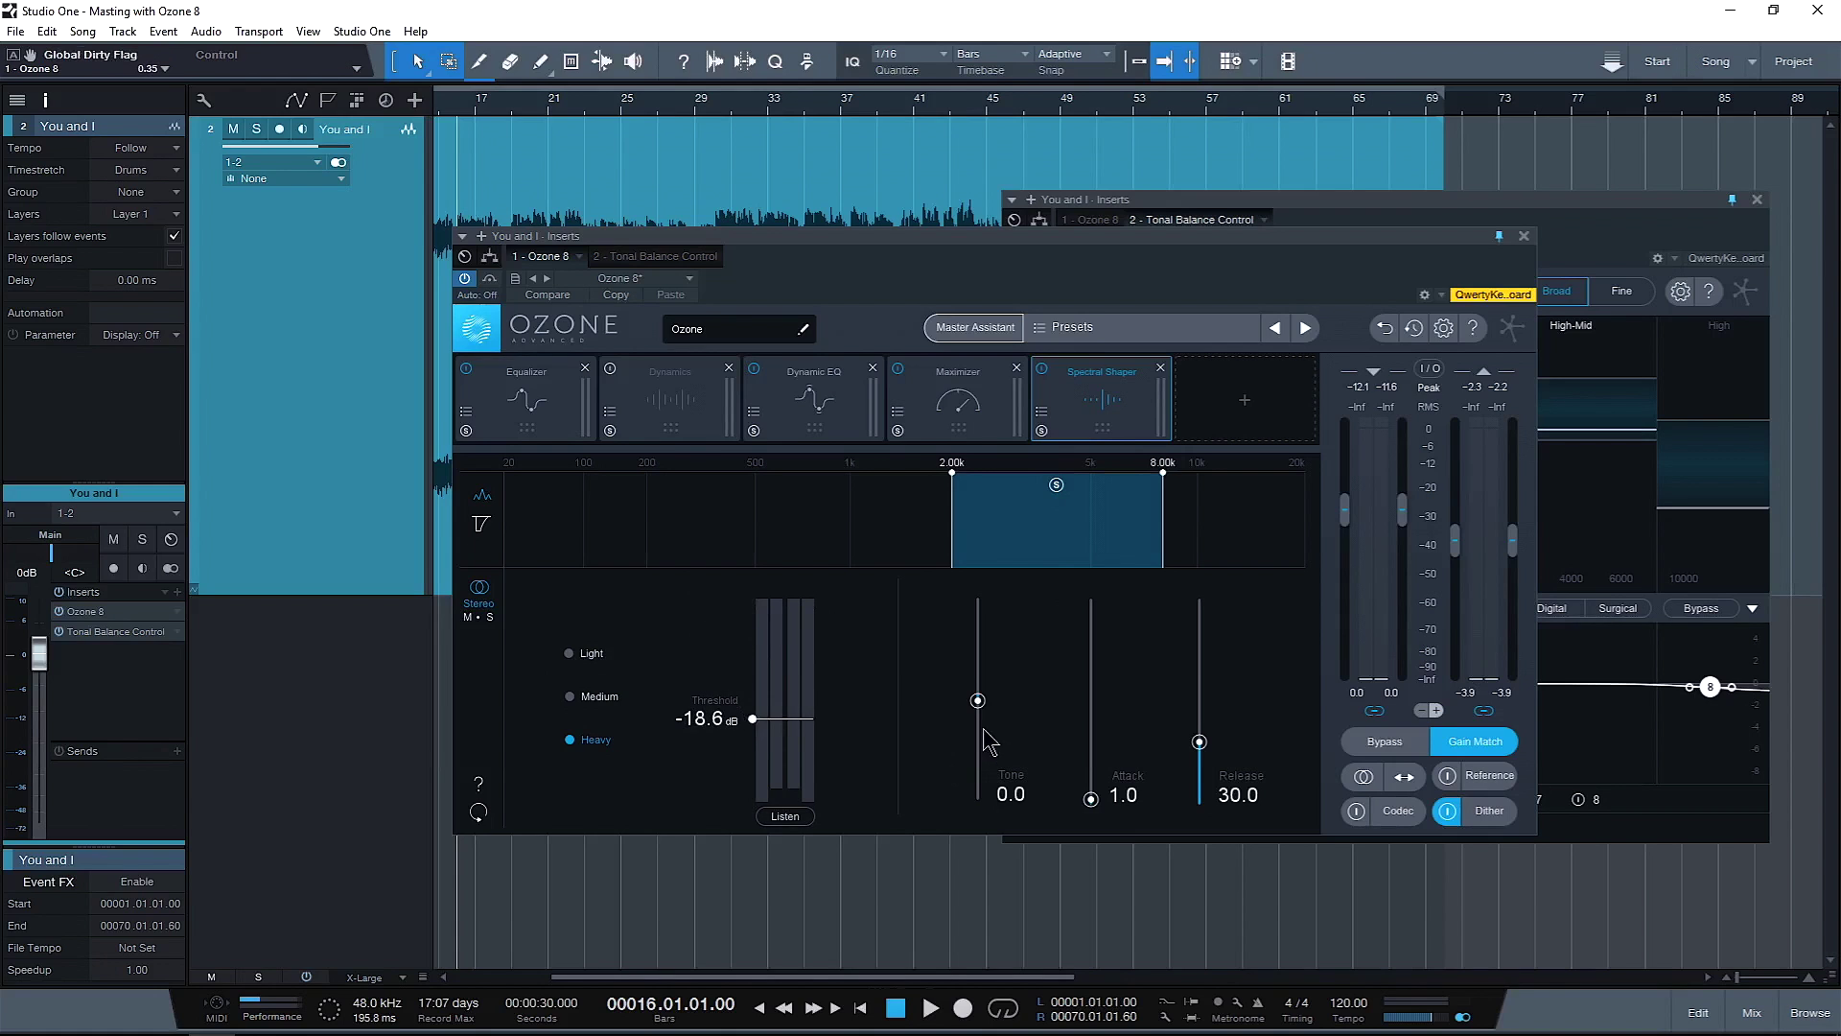
mouse_move(977, 700)
mouse_down()
mouse_move(979, 746)
mouse_move(976, 672)
mouse_move(978, 692)
mouse_up()
mouse_move(1091, 800)
mouse_down()
mouse_move(1090, 699)
mouse_move(1090, 798)
mouse_up()
click(1042, 368)
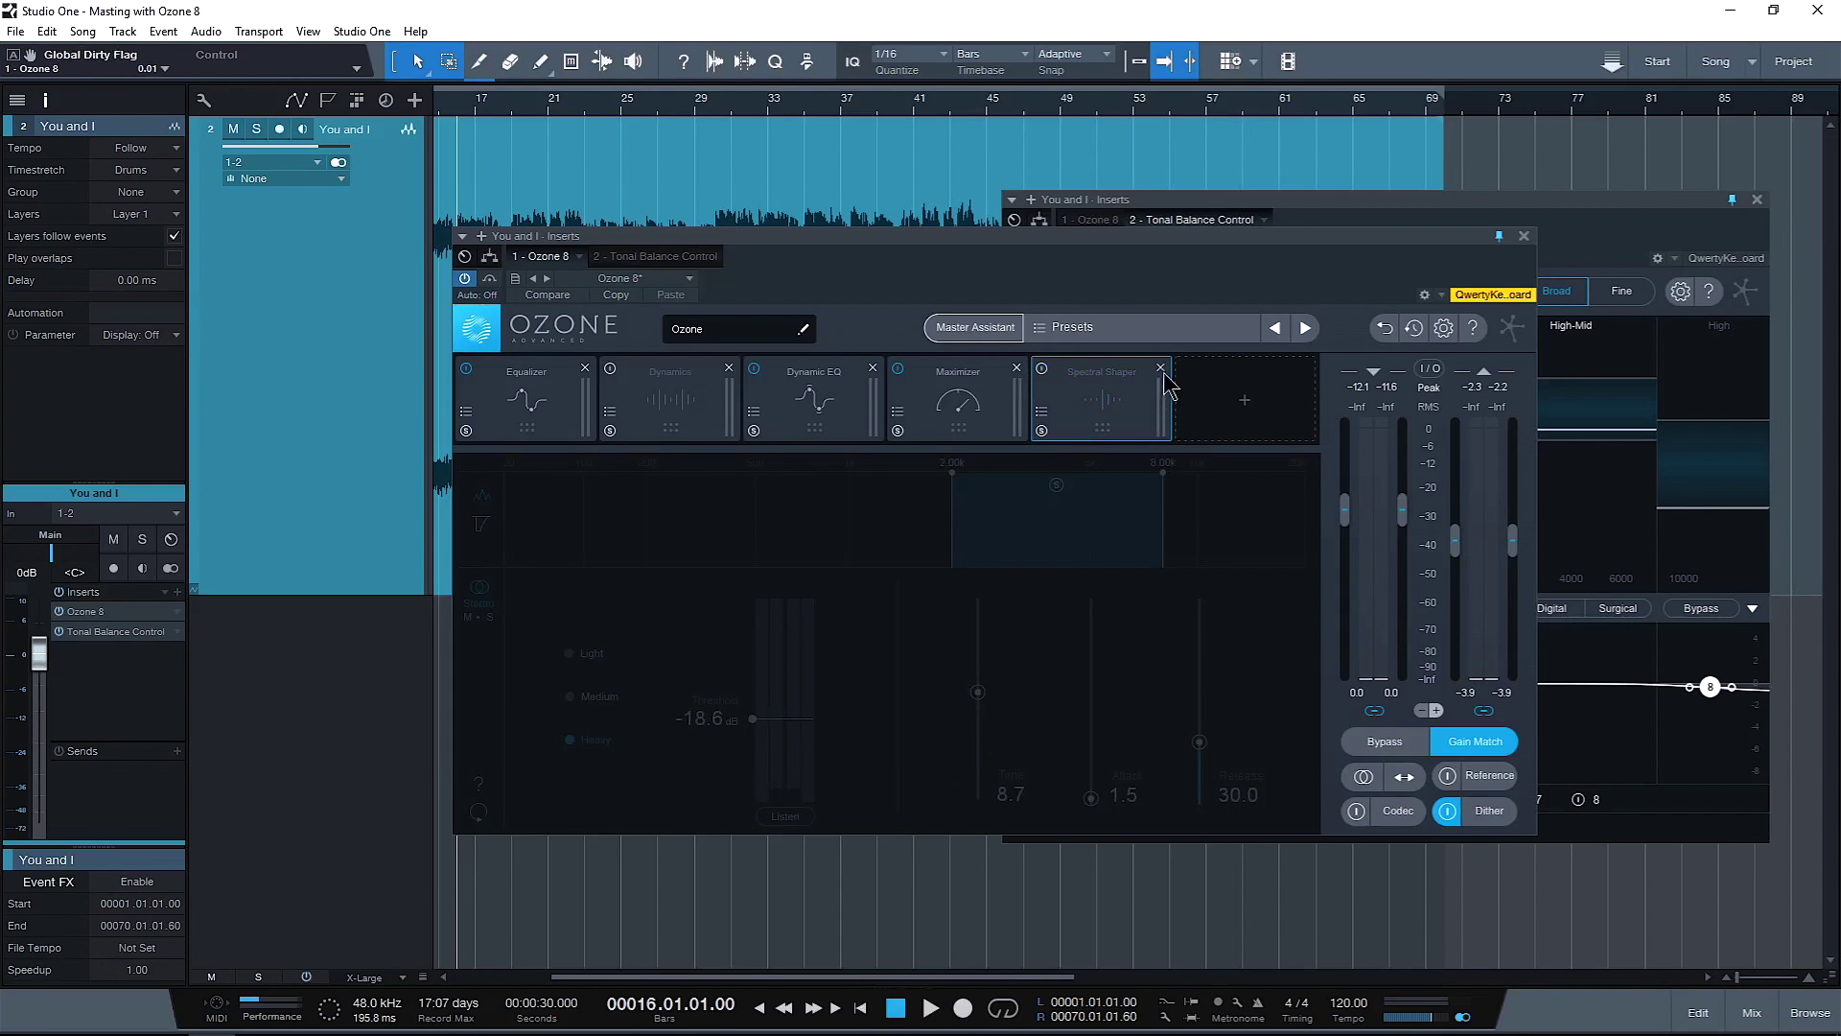
Add Vintage Tape and Imager modules, ordering the end of the chain as Imager, Vintage Tape, Maximizer
click(1100, 395)
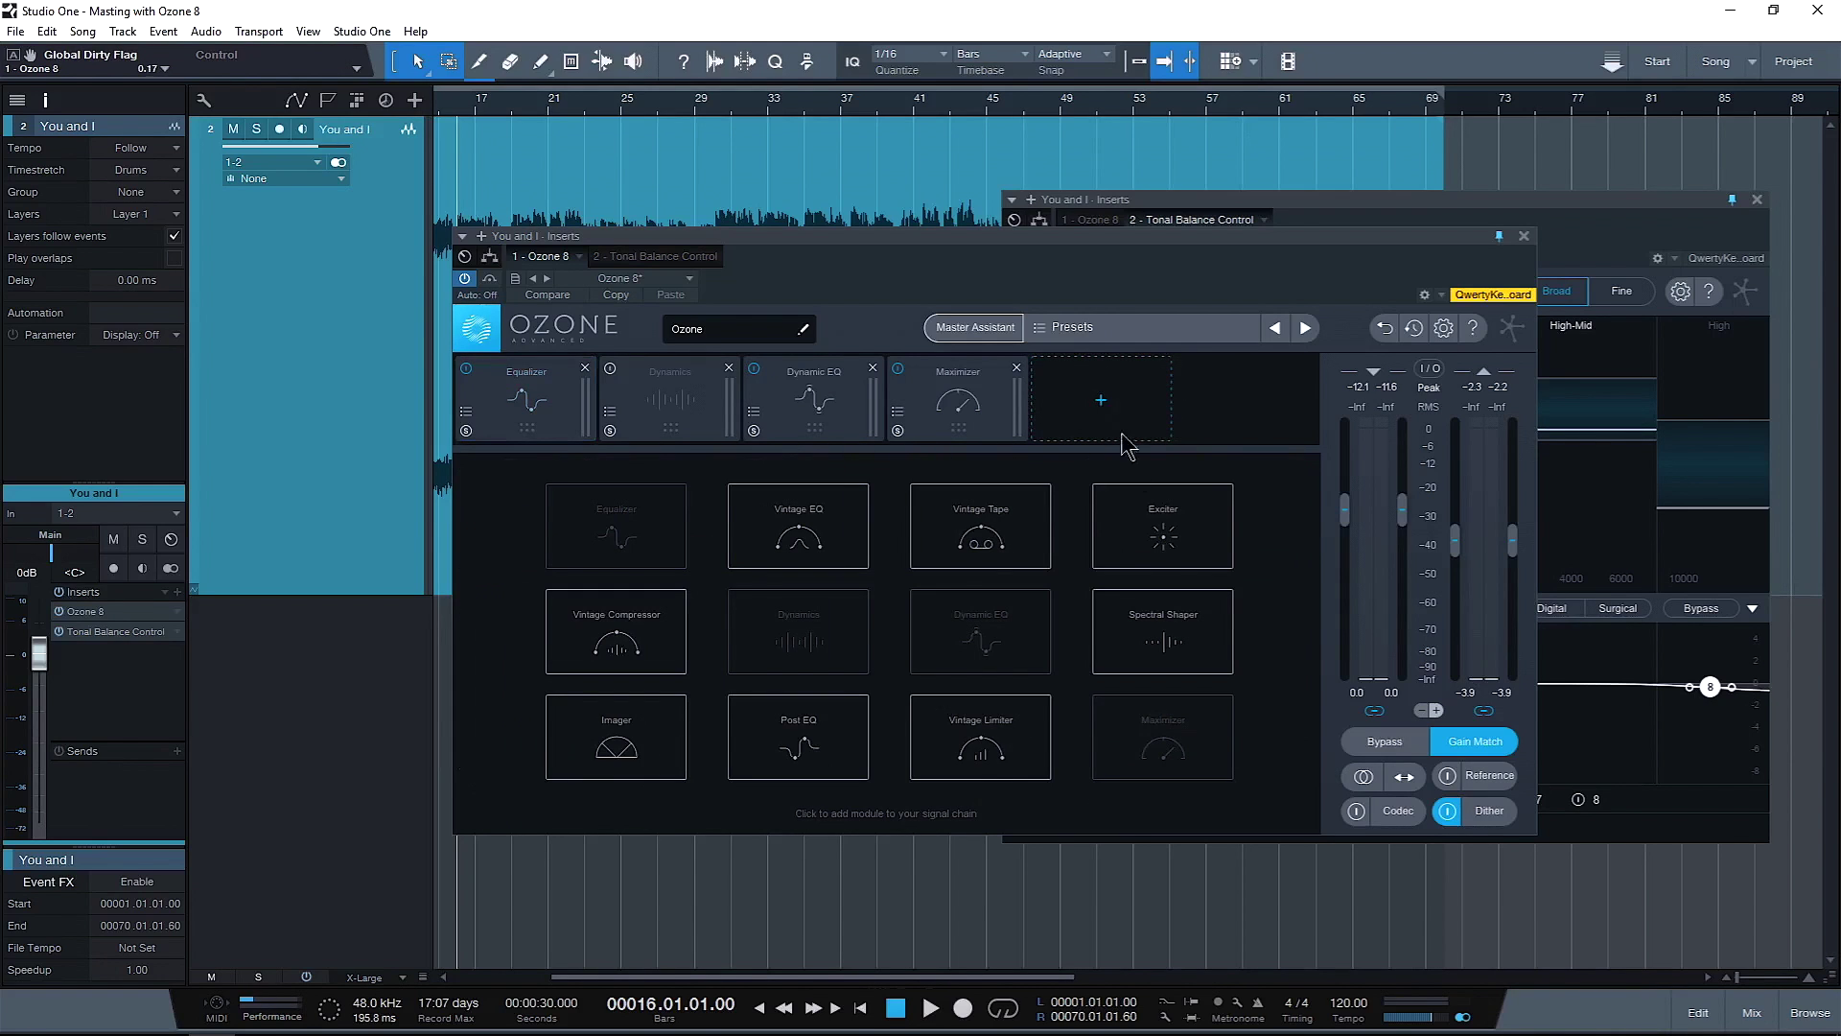
click(980, 556)
click(1237, 422)
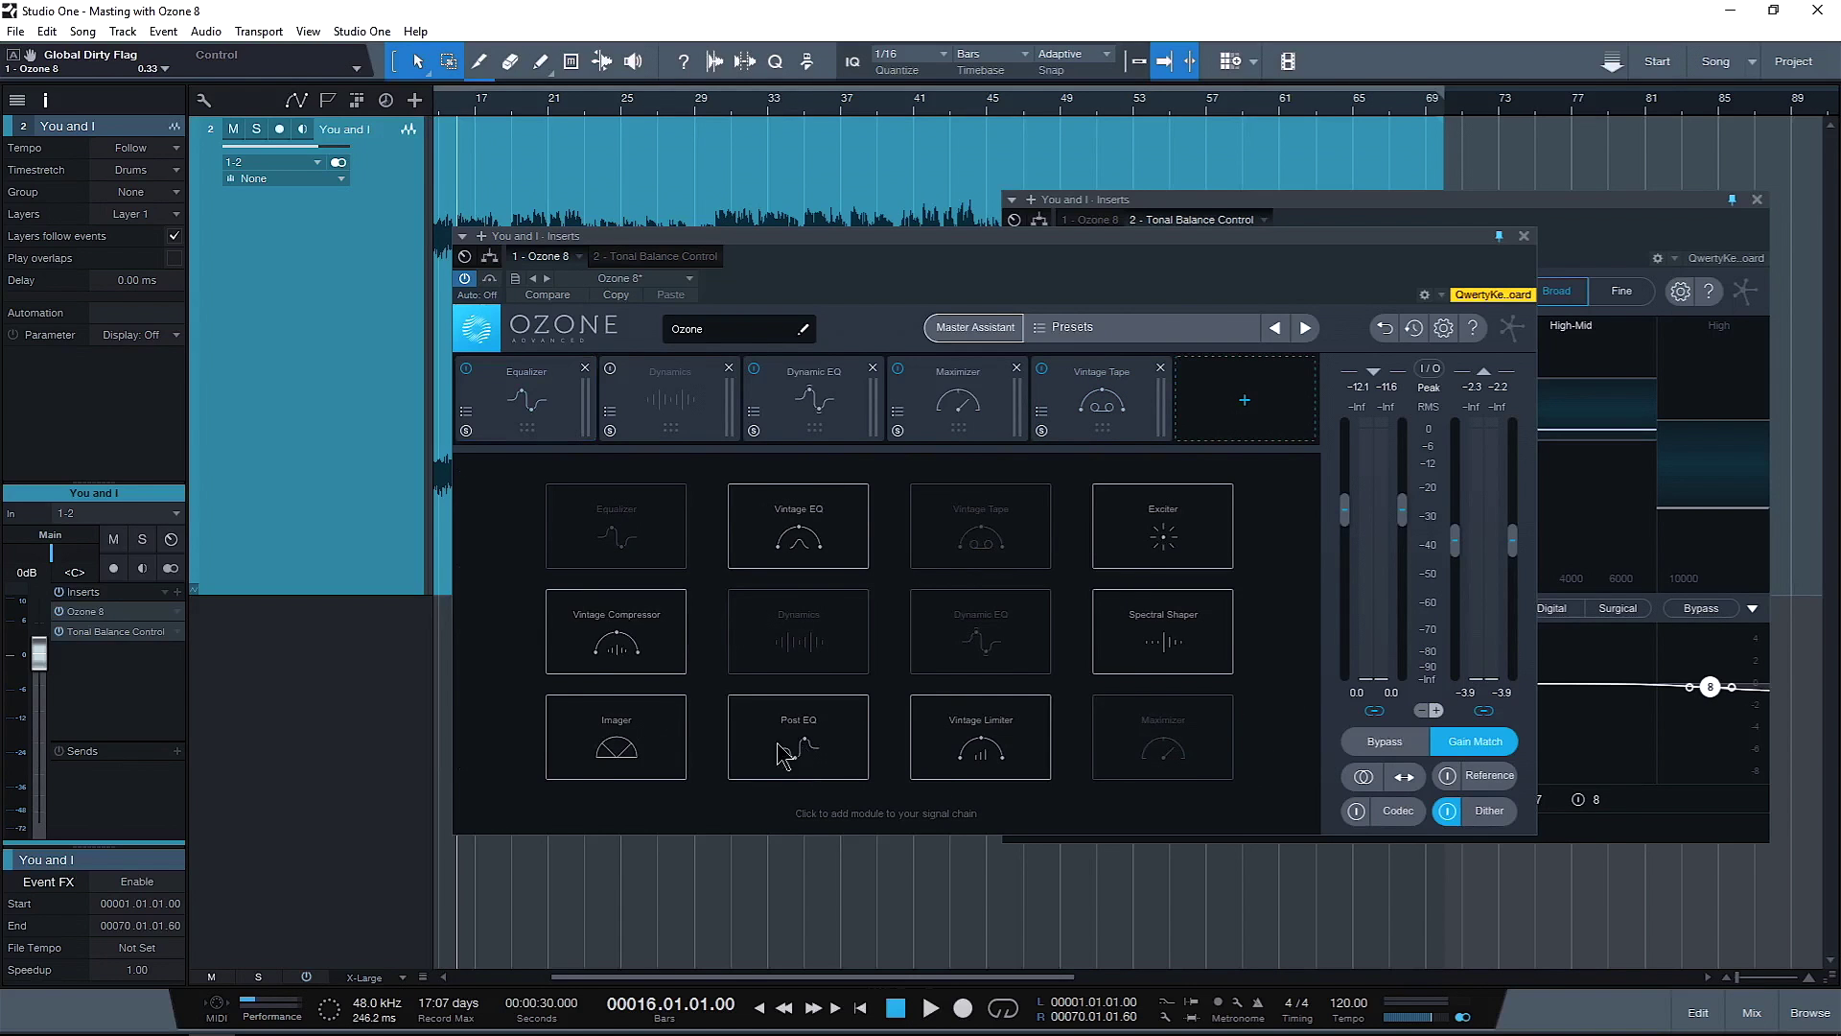
click(647, 753)
drag(1212, 444, 964, 434)
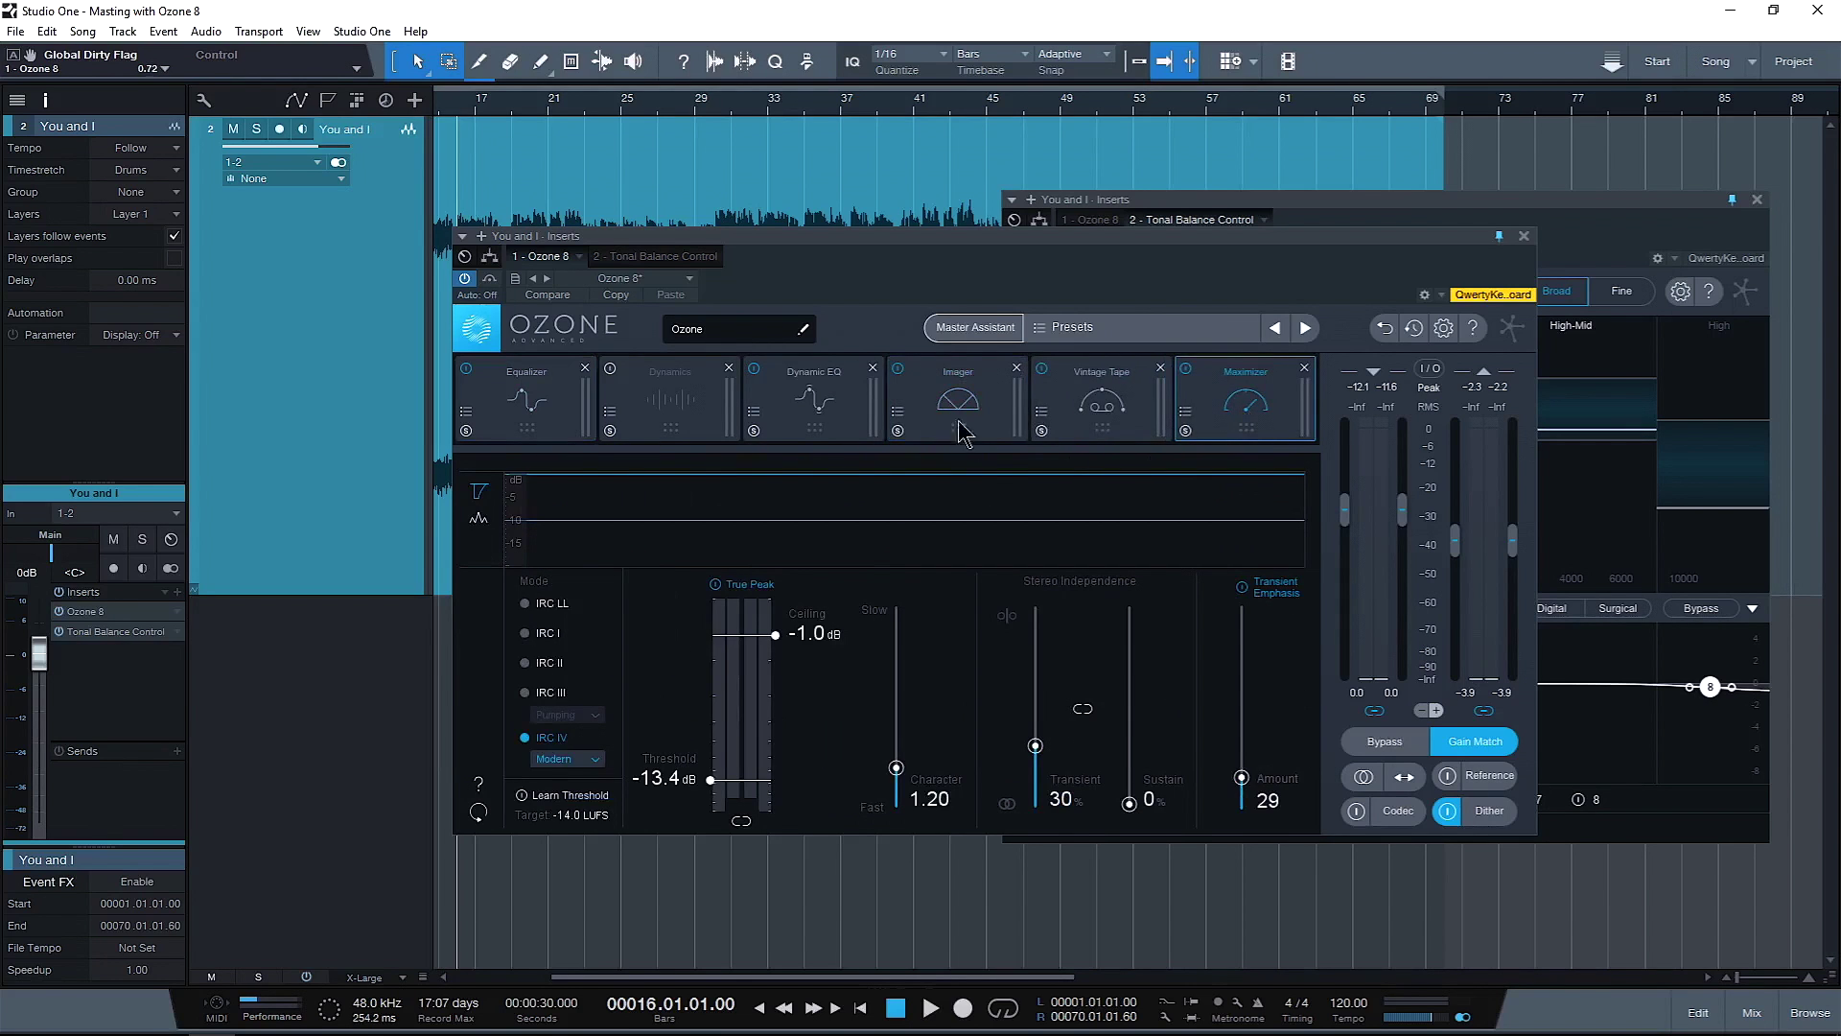
Place the Dynamic EQ directly before the Maximizer and learn the Imager's crossover points from playback
drag(815, 402, 1151, 422)
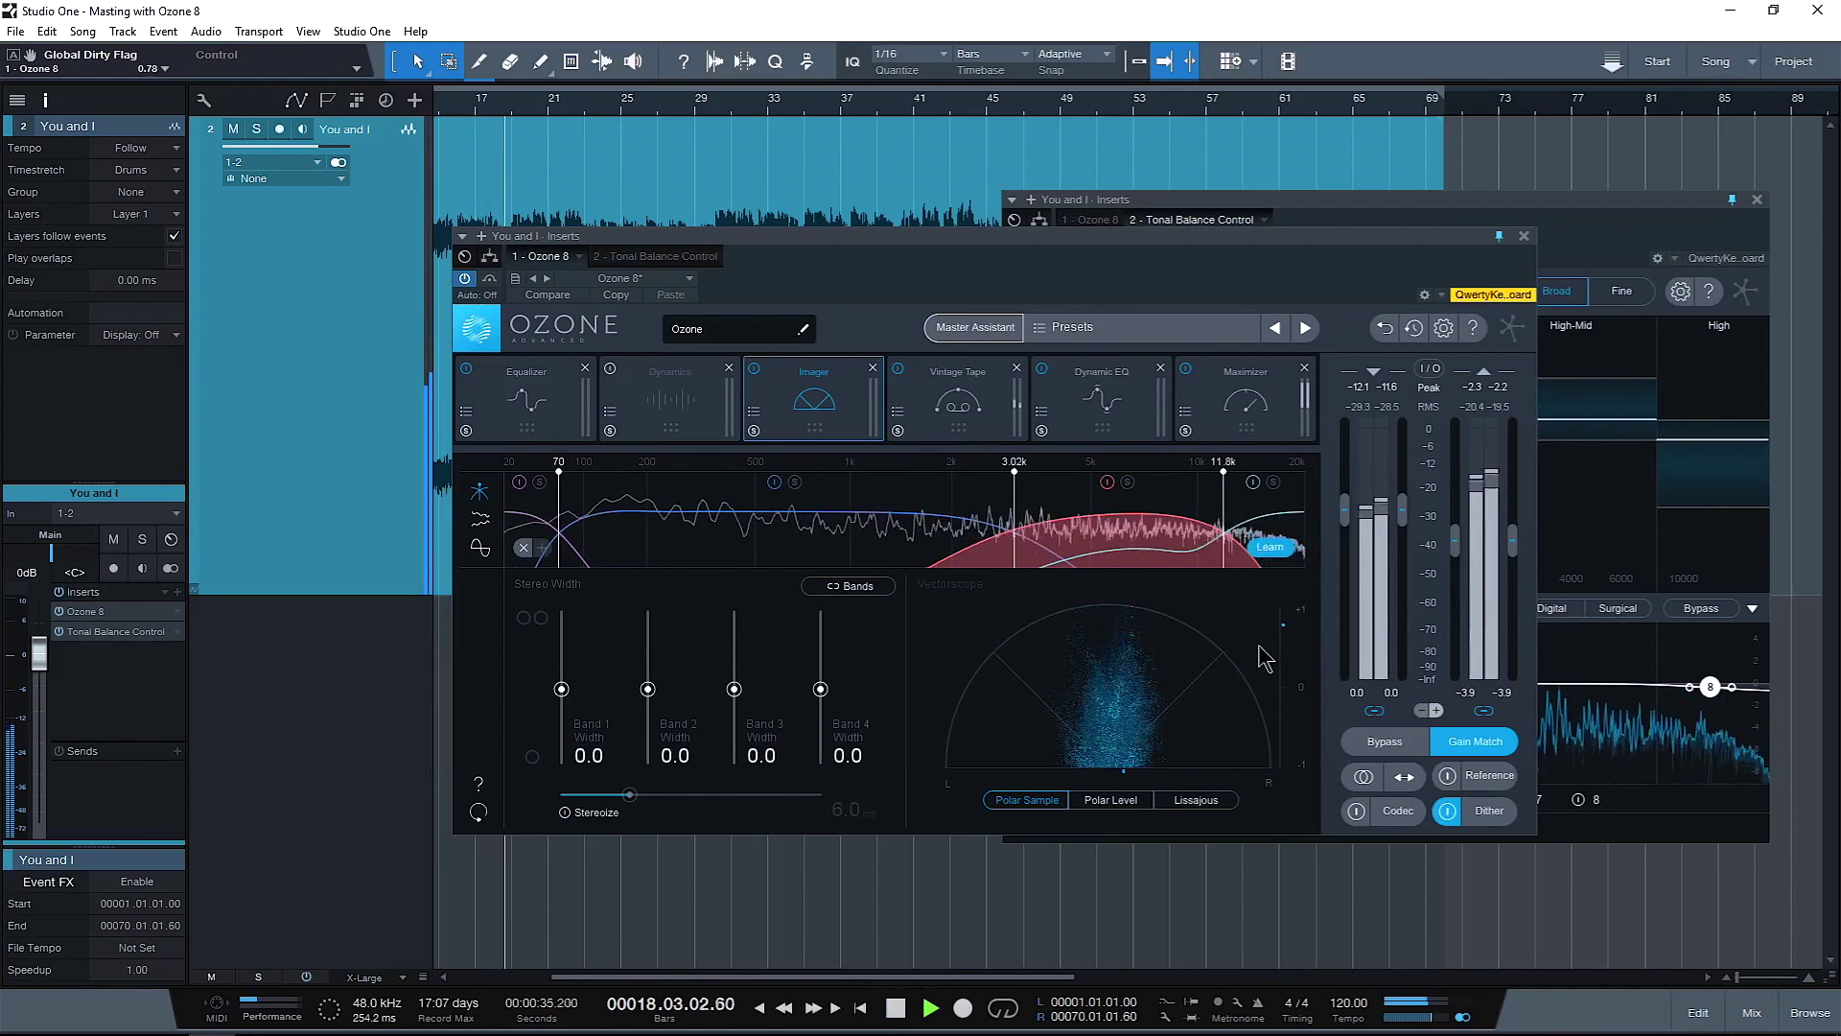
click(1270, 546)
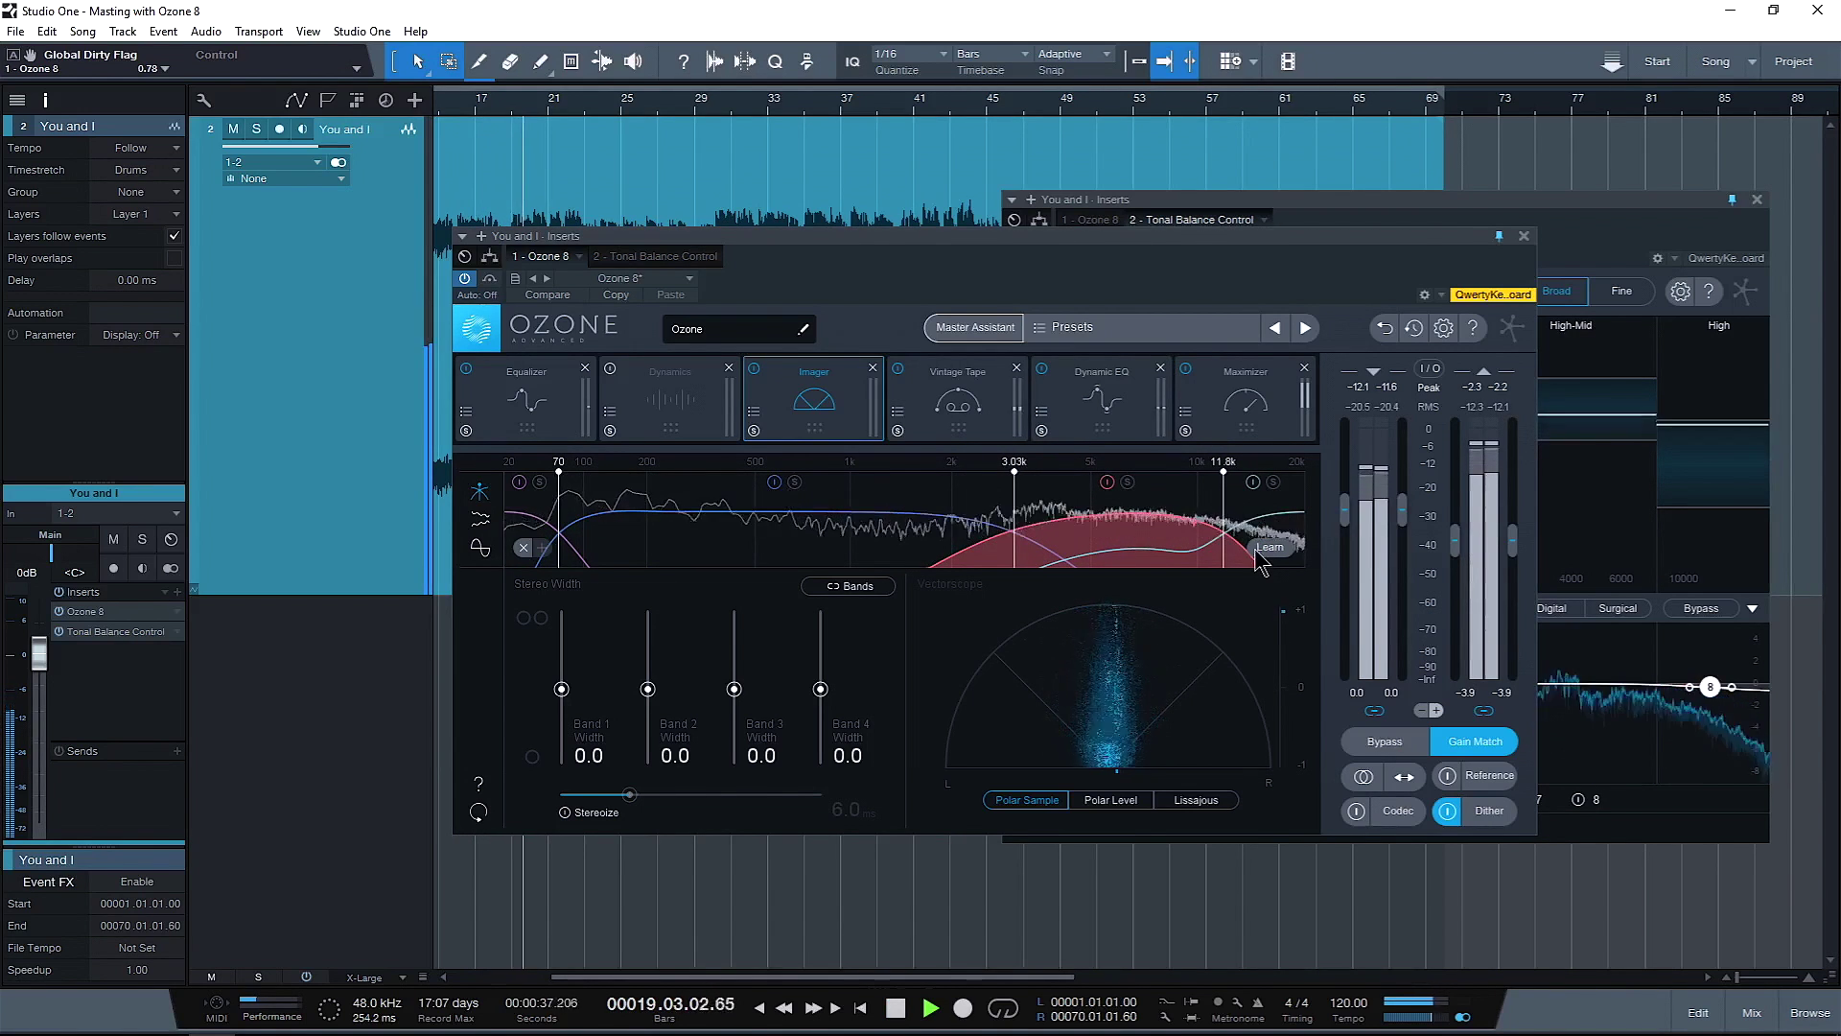
key(space)
Set the Imager's first crossover to 132 Hz, its second to 2.20 kHz, and the band 1 width to -100
drag(559, 529, 590, 529)
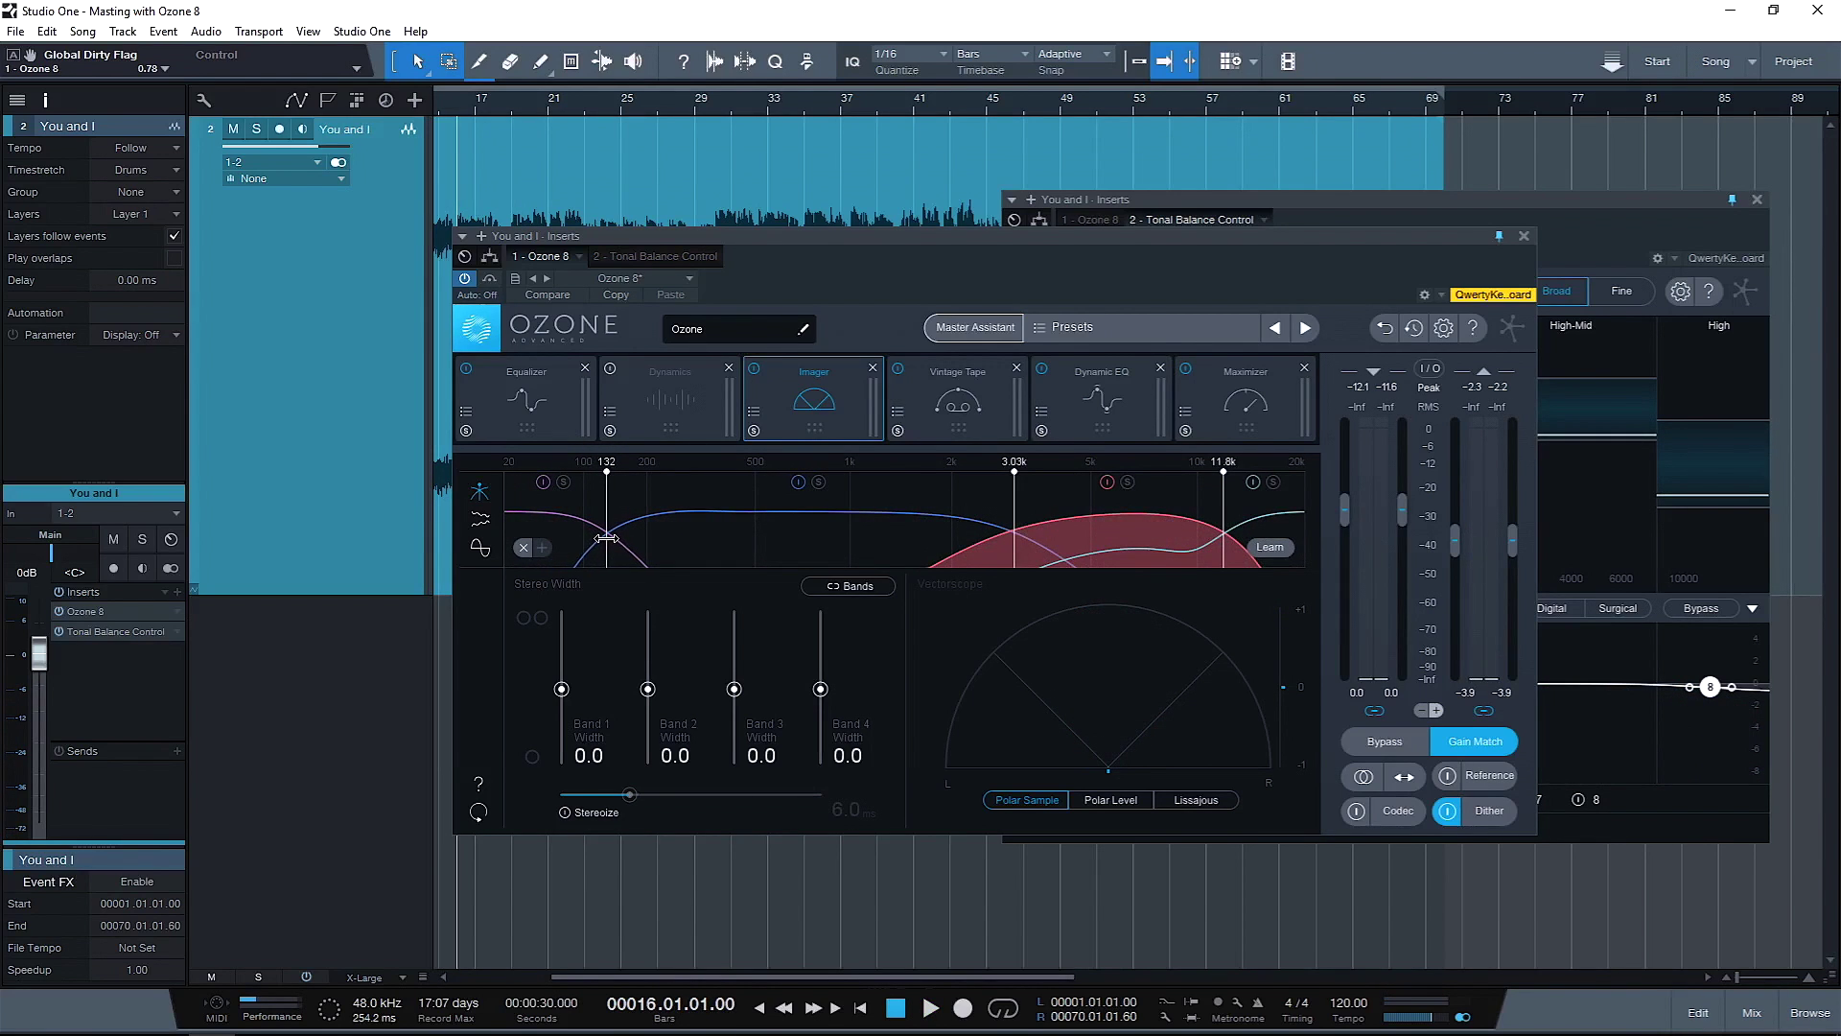
drag(561, 689, 600, 971)
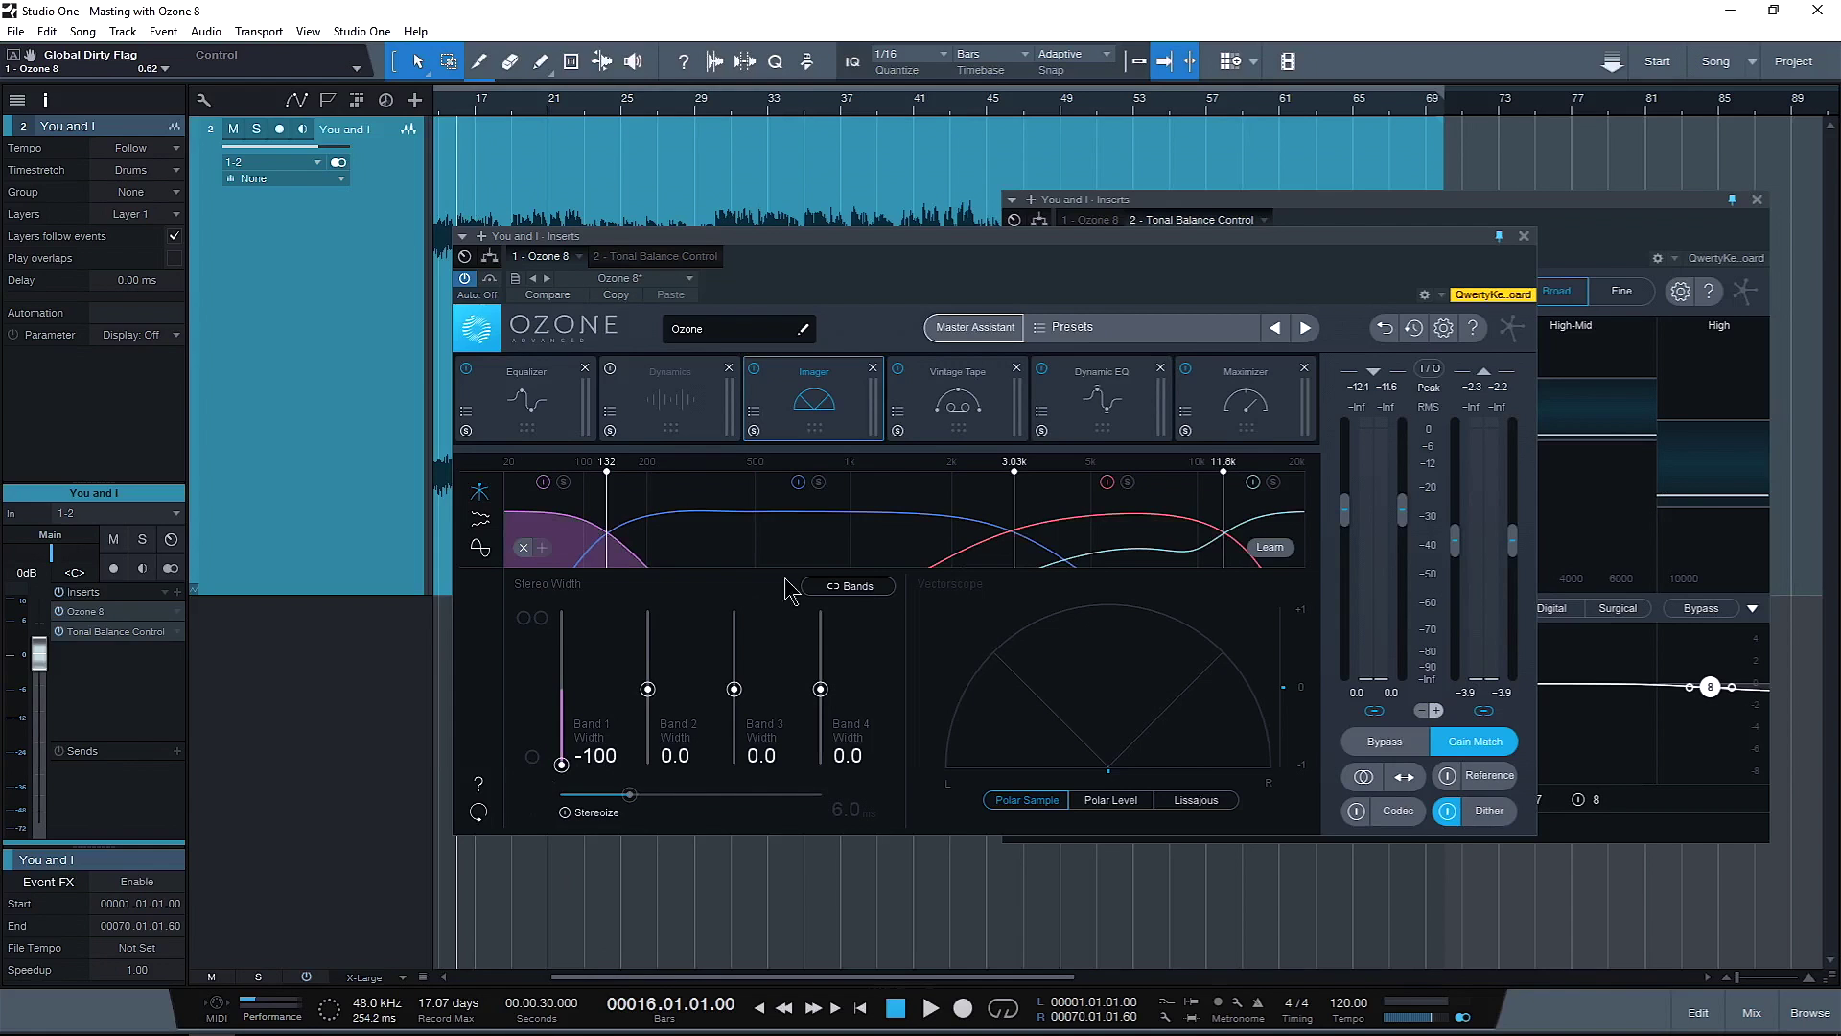
drag(1018, 544, 966, 552)
Widen the Imager's upper bands, setting band 2 to 77.2, band 3 to 43.0 and band 4 to 78.5
drag(648, 689, 647, 640)
drag(820, 689, 821, 635)
drag(734, 689, 733, 657)
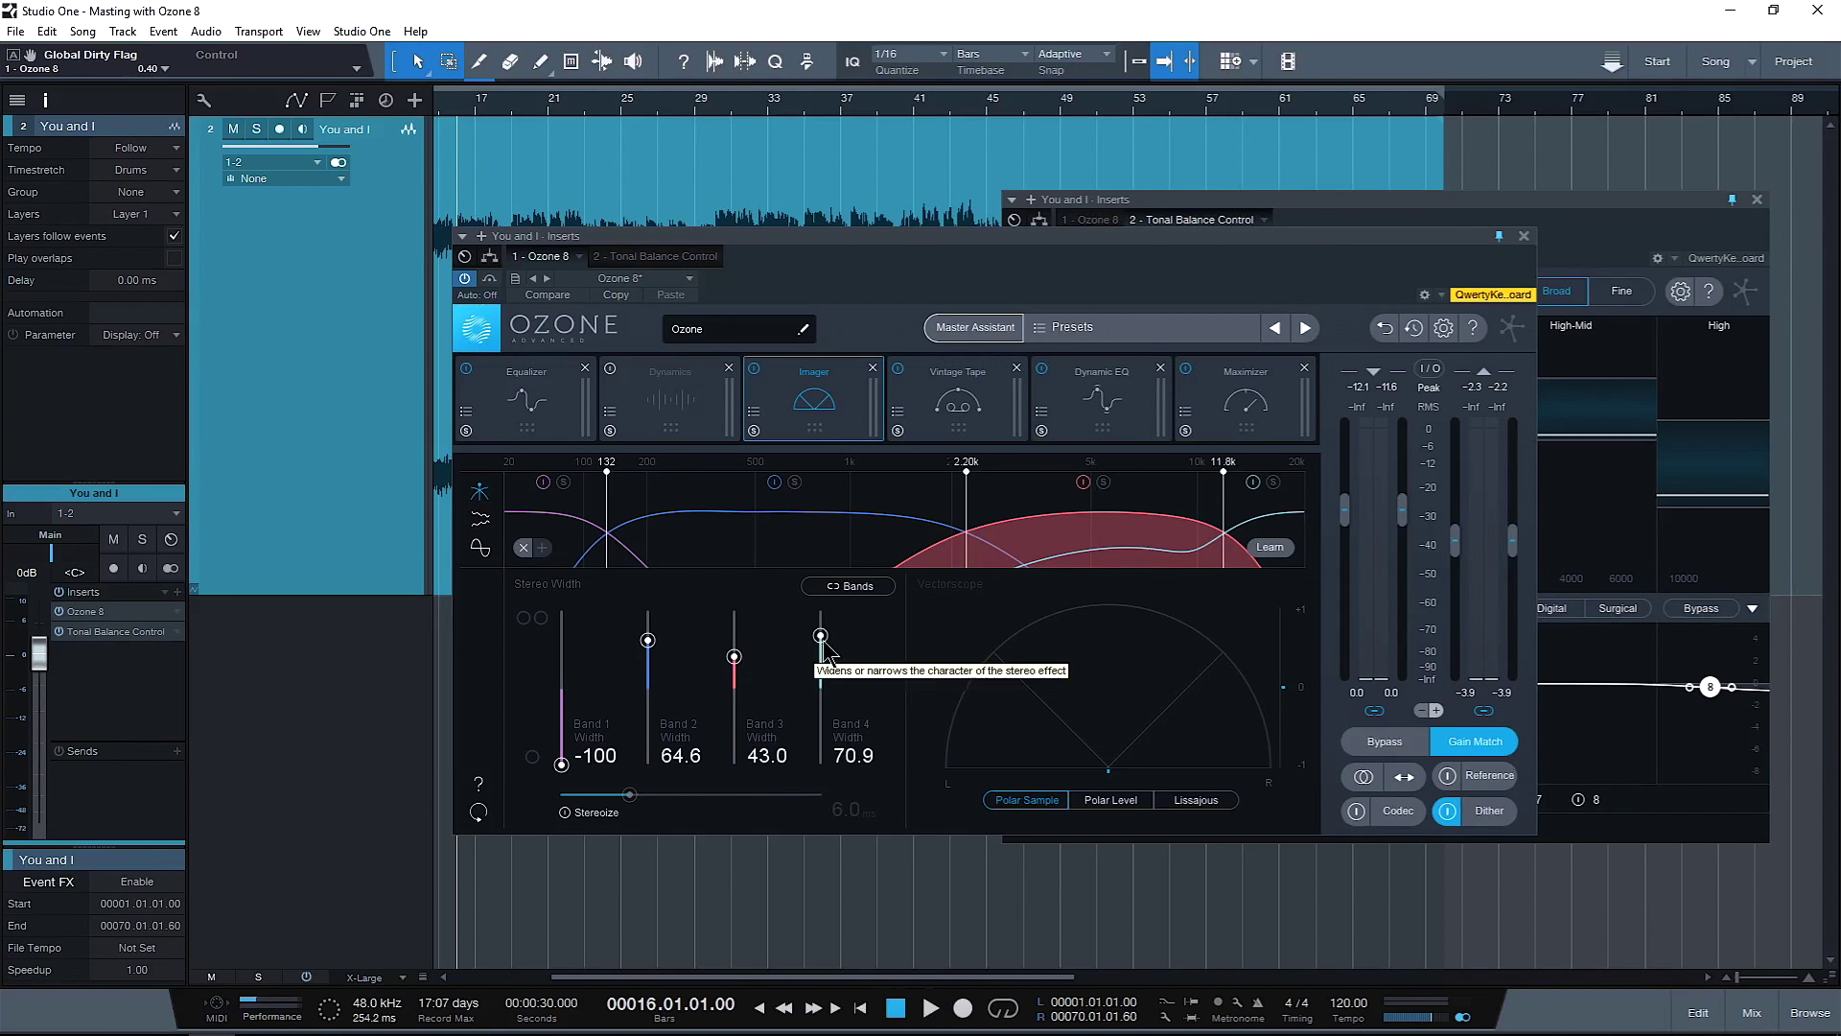
drag(821, 636, 821, 630)
drag(649, 653, 655, 640)
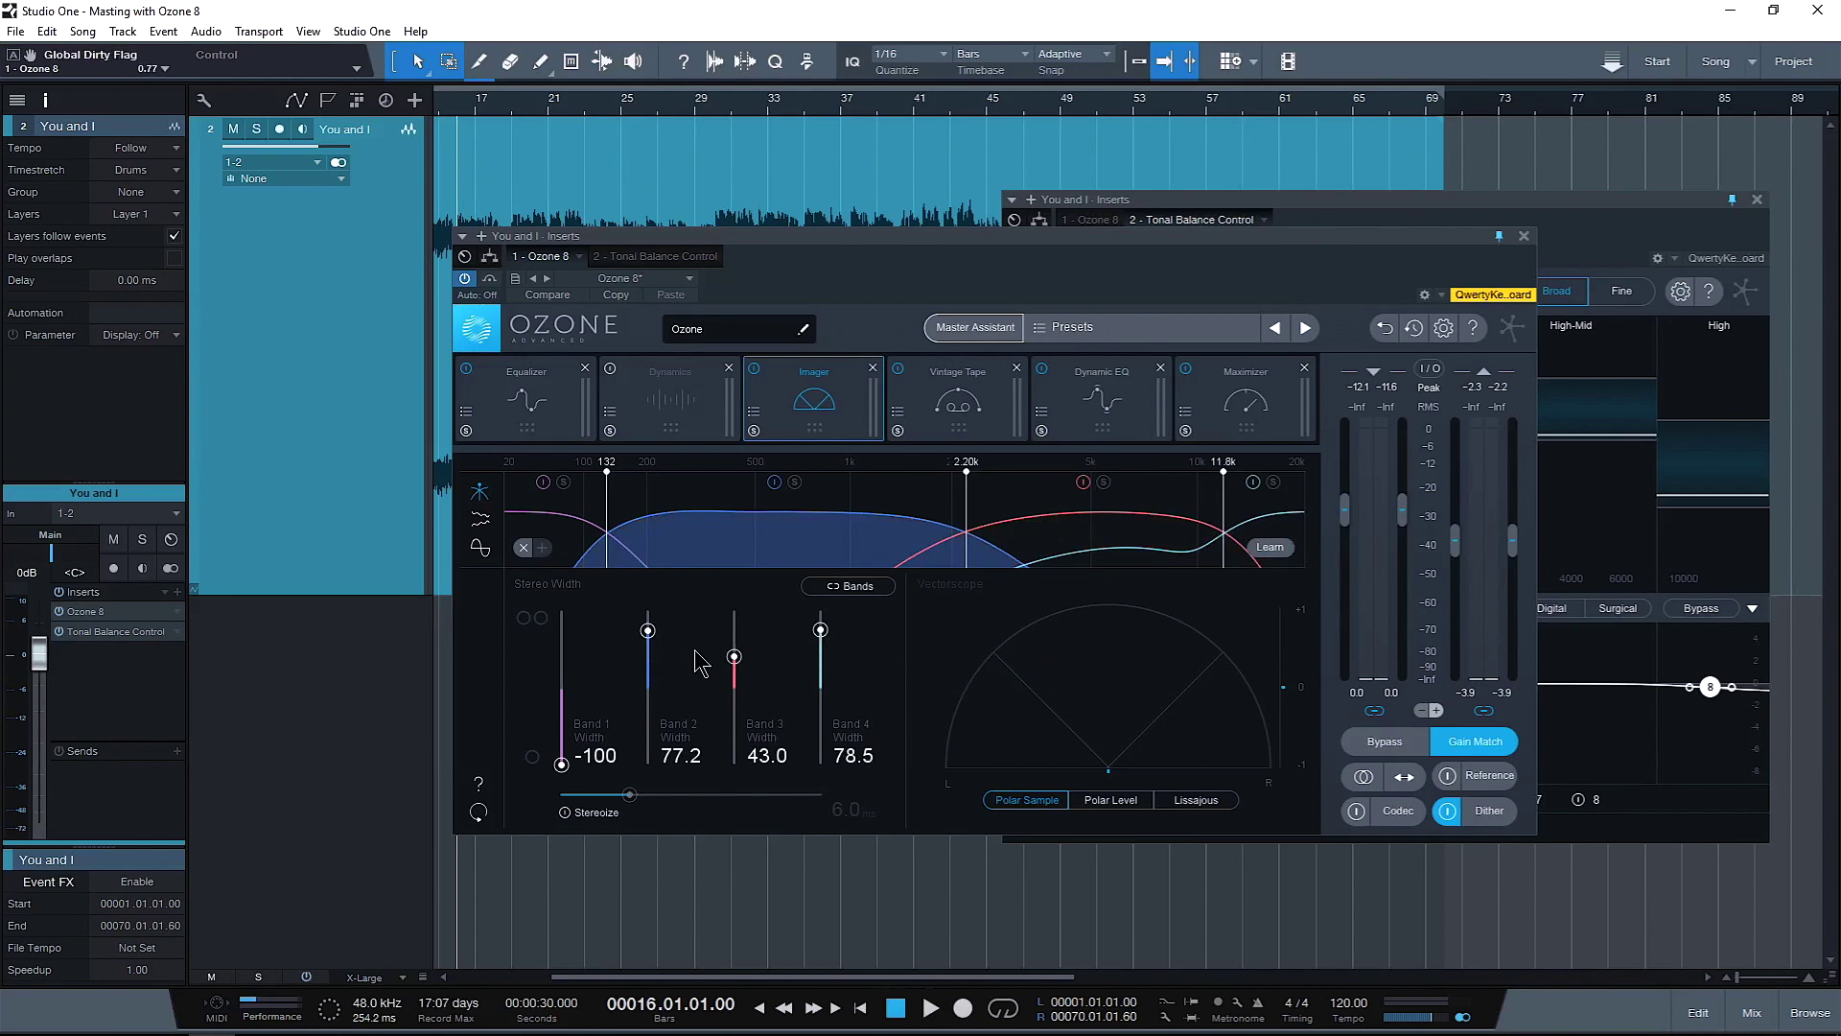
Play the song and compare the sound with the Imager switched off and on
key(space)
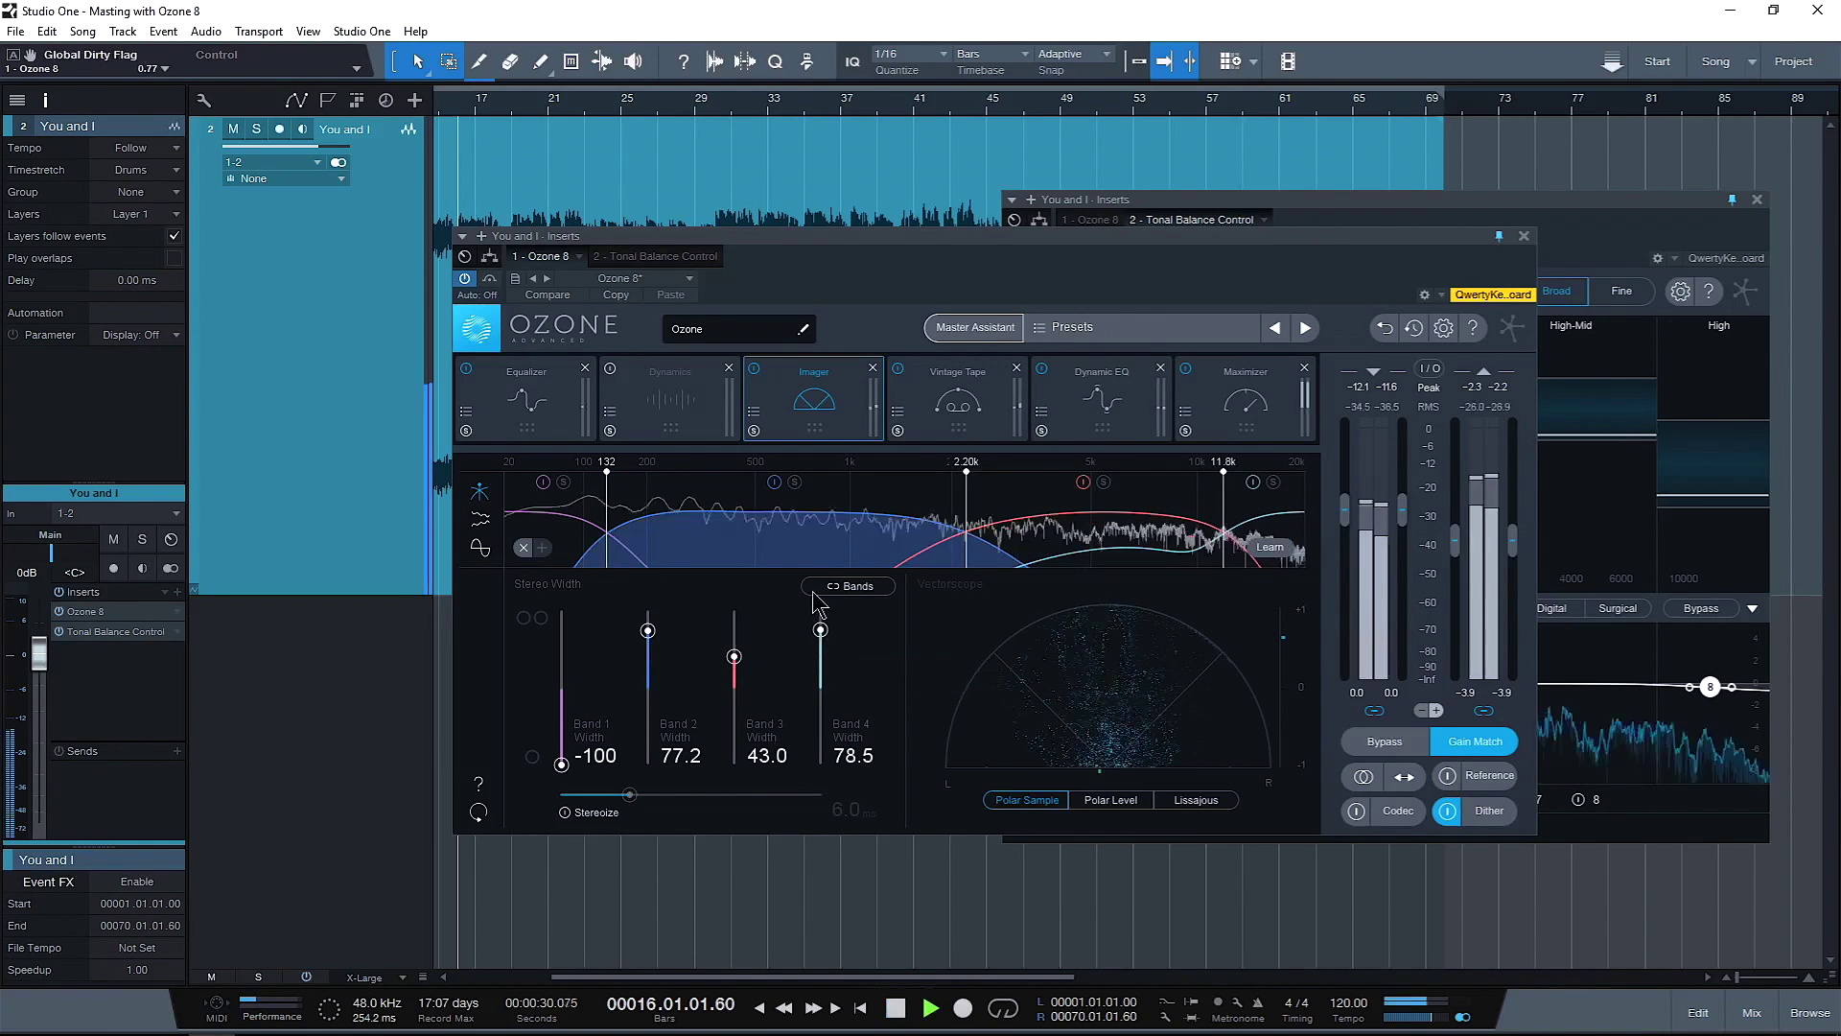
click(754, 370)
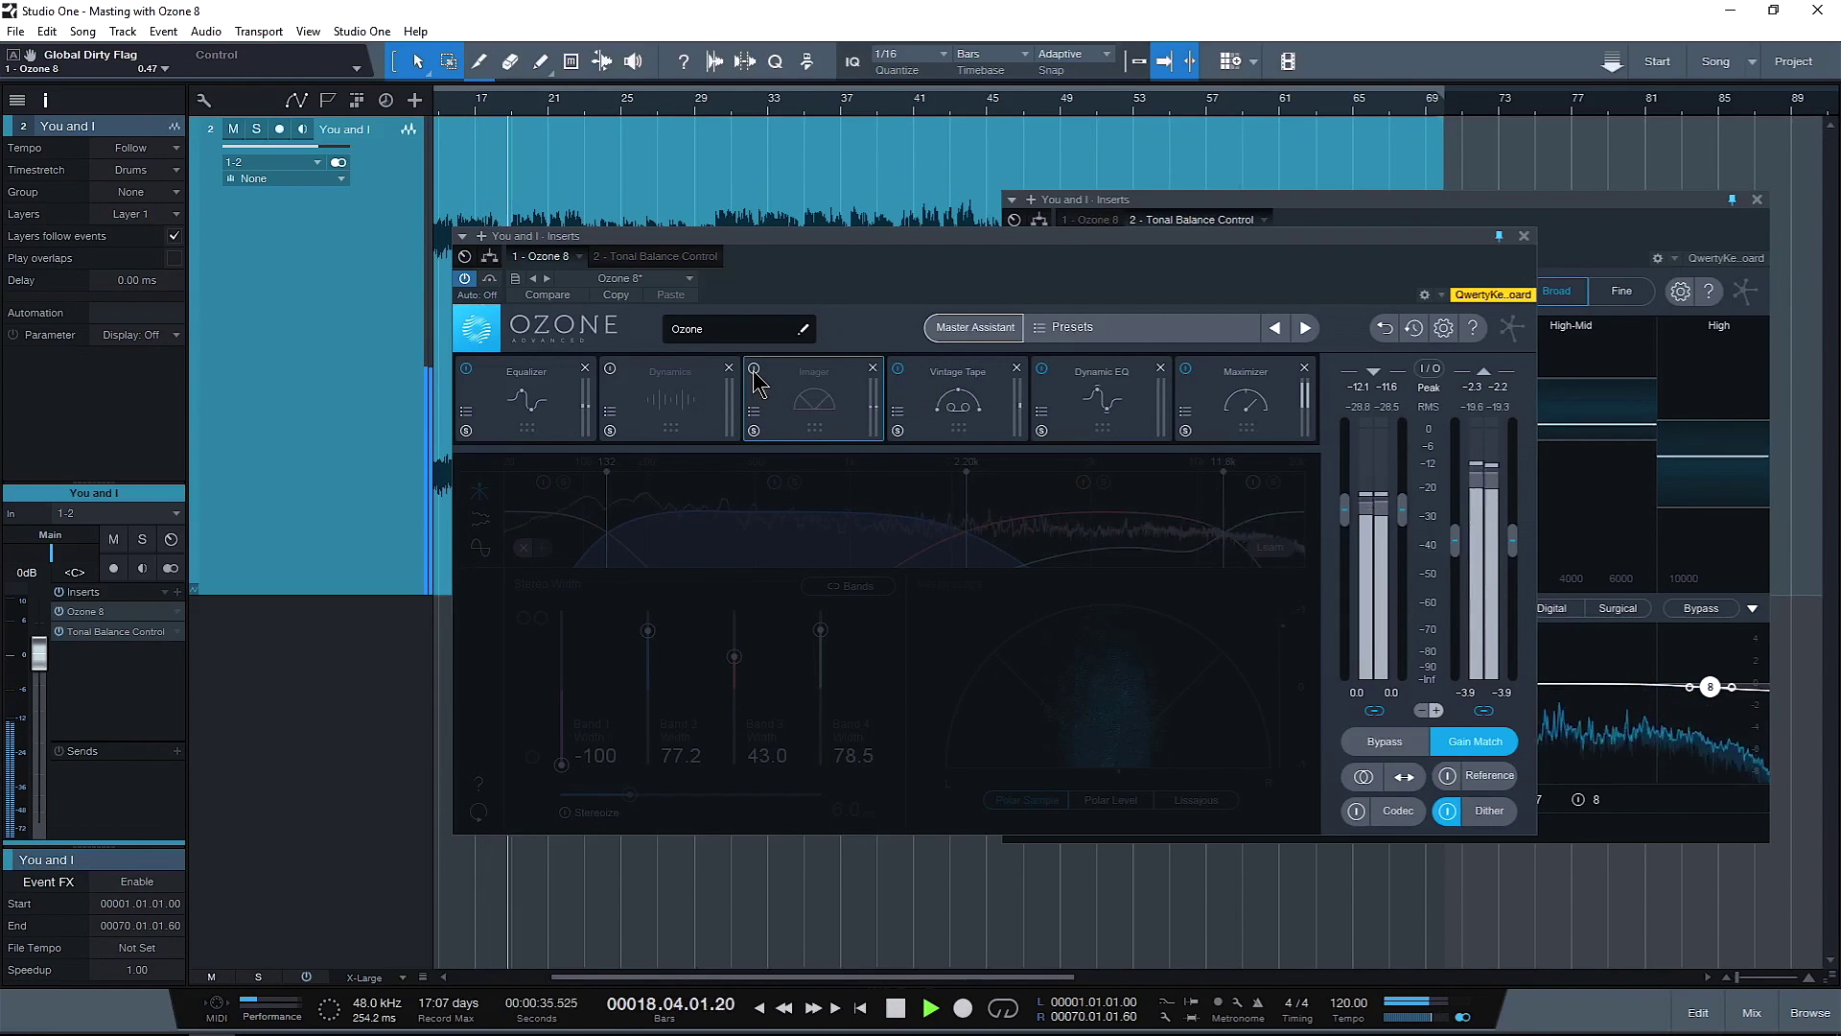
click(754, 369)
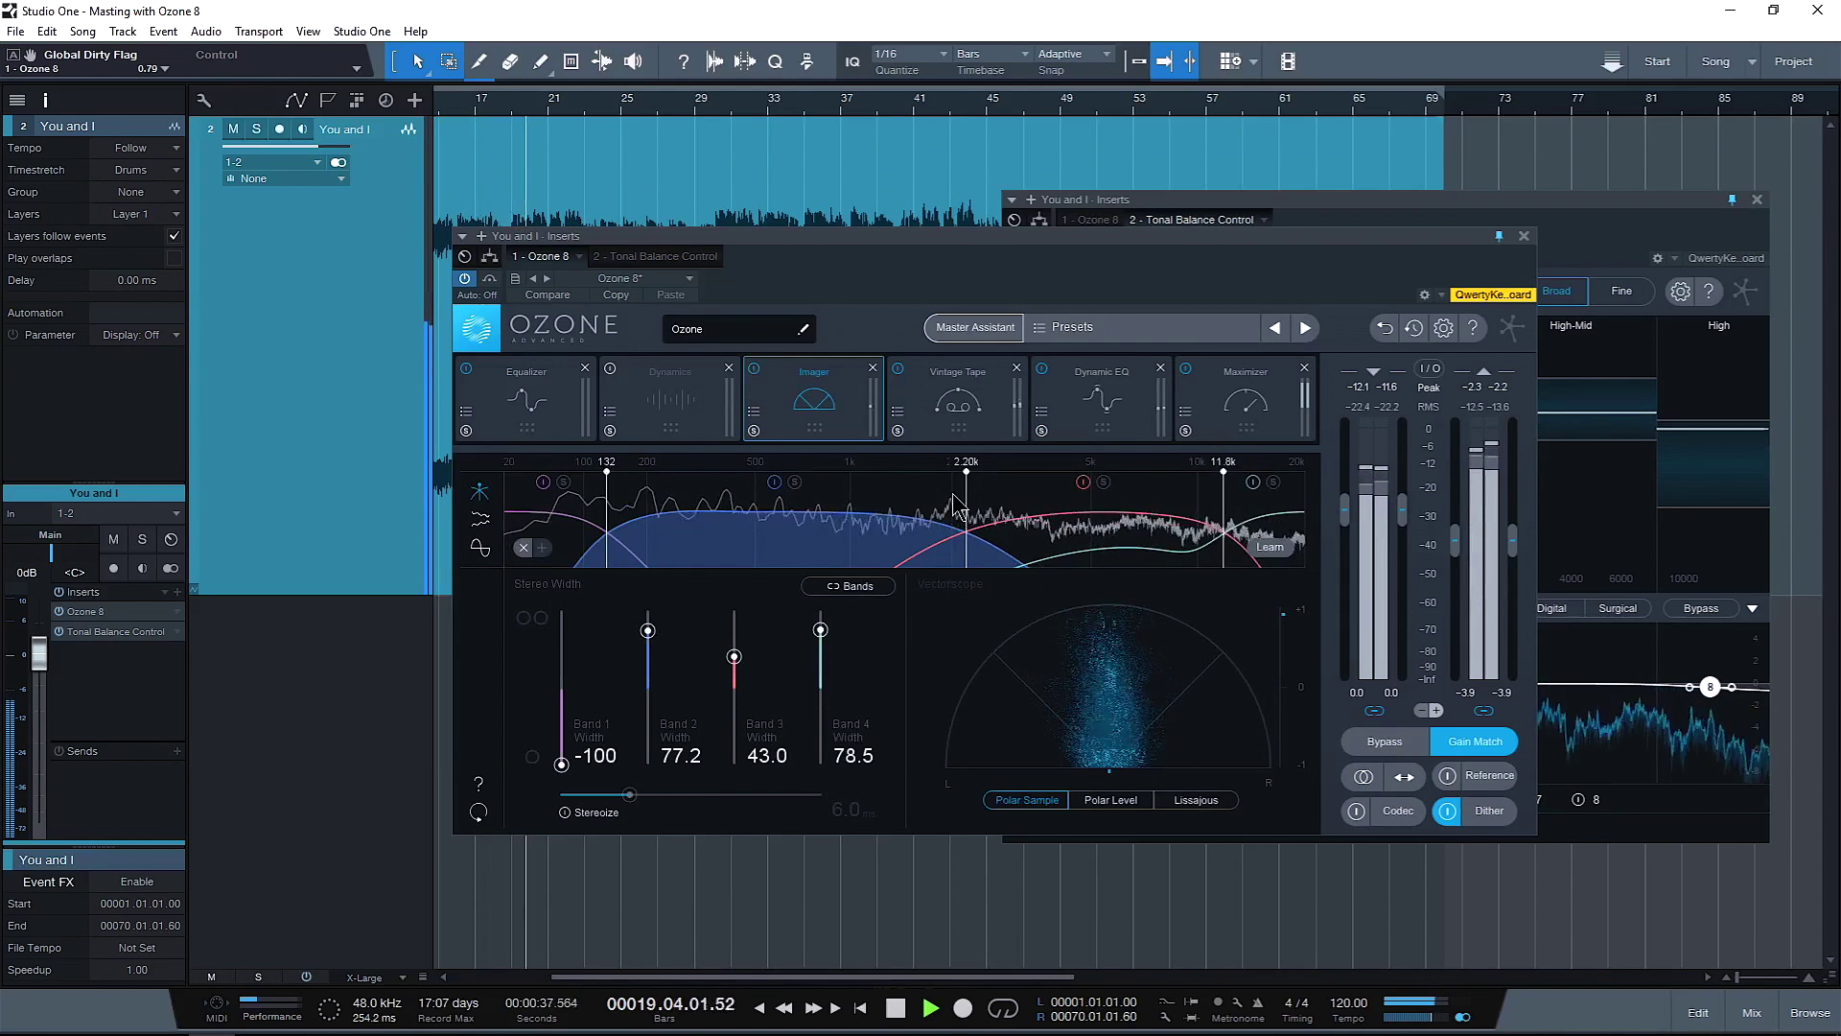
key(space)
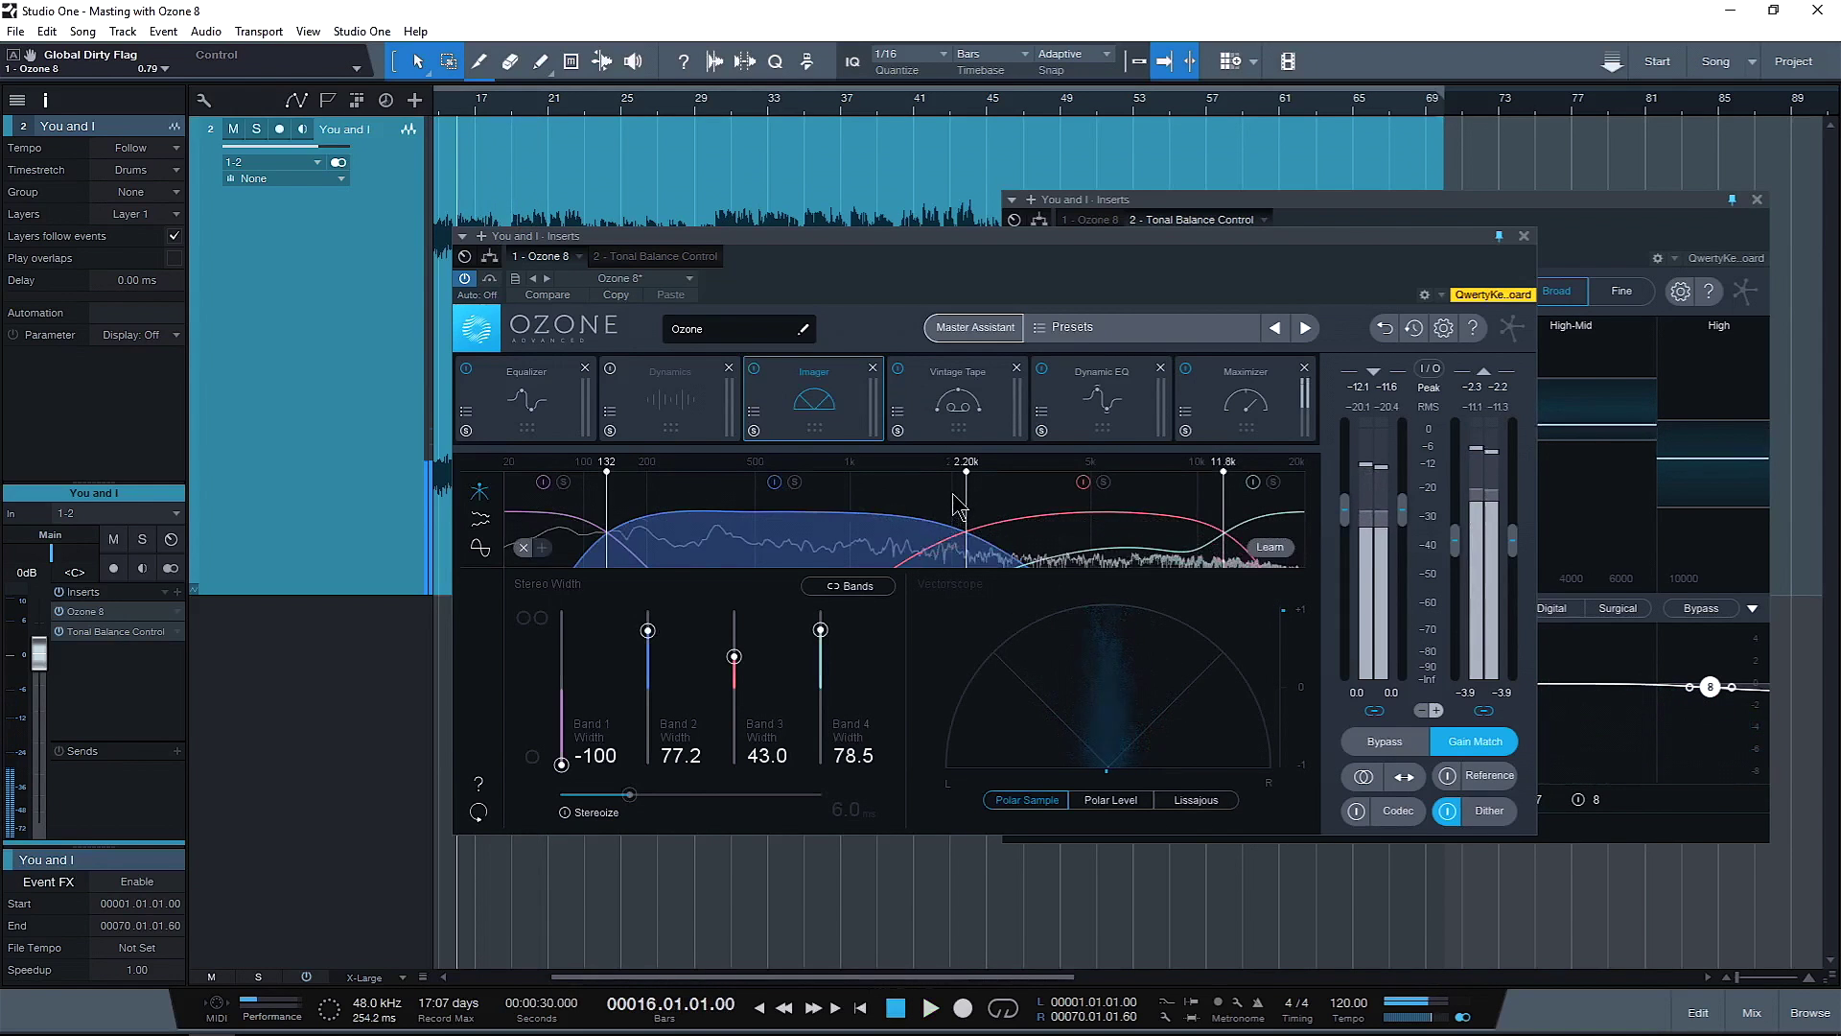
Set the Vintage Tape speed to 7.5 and play the song, comparing it with all Ozone processing bypassed
click(957, 398)
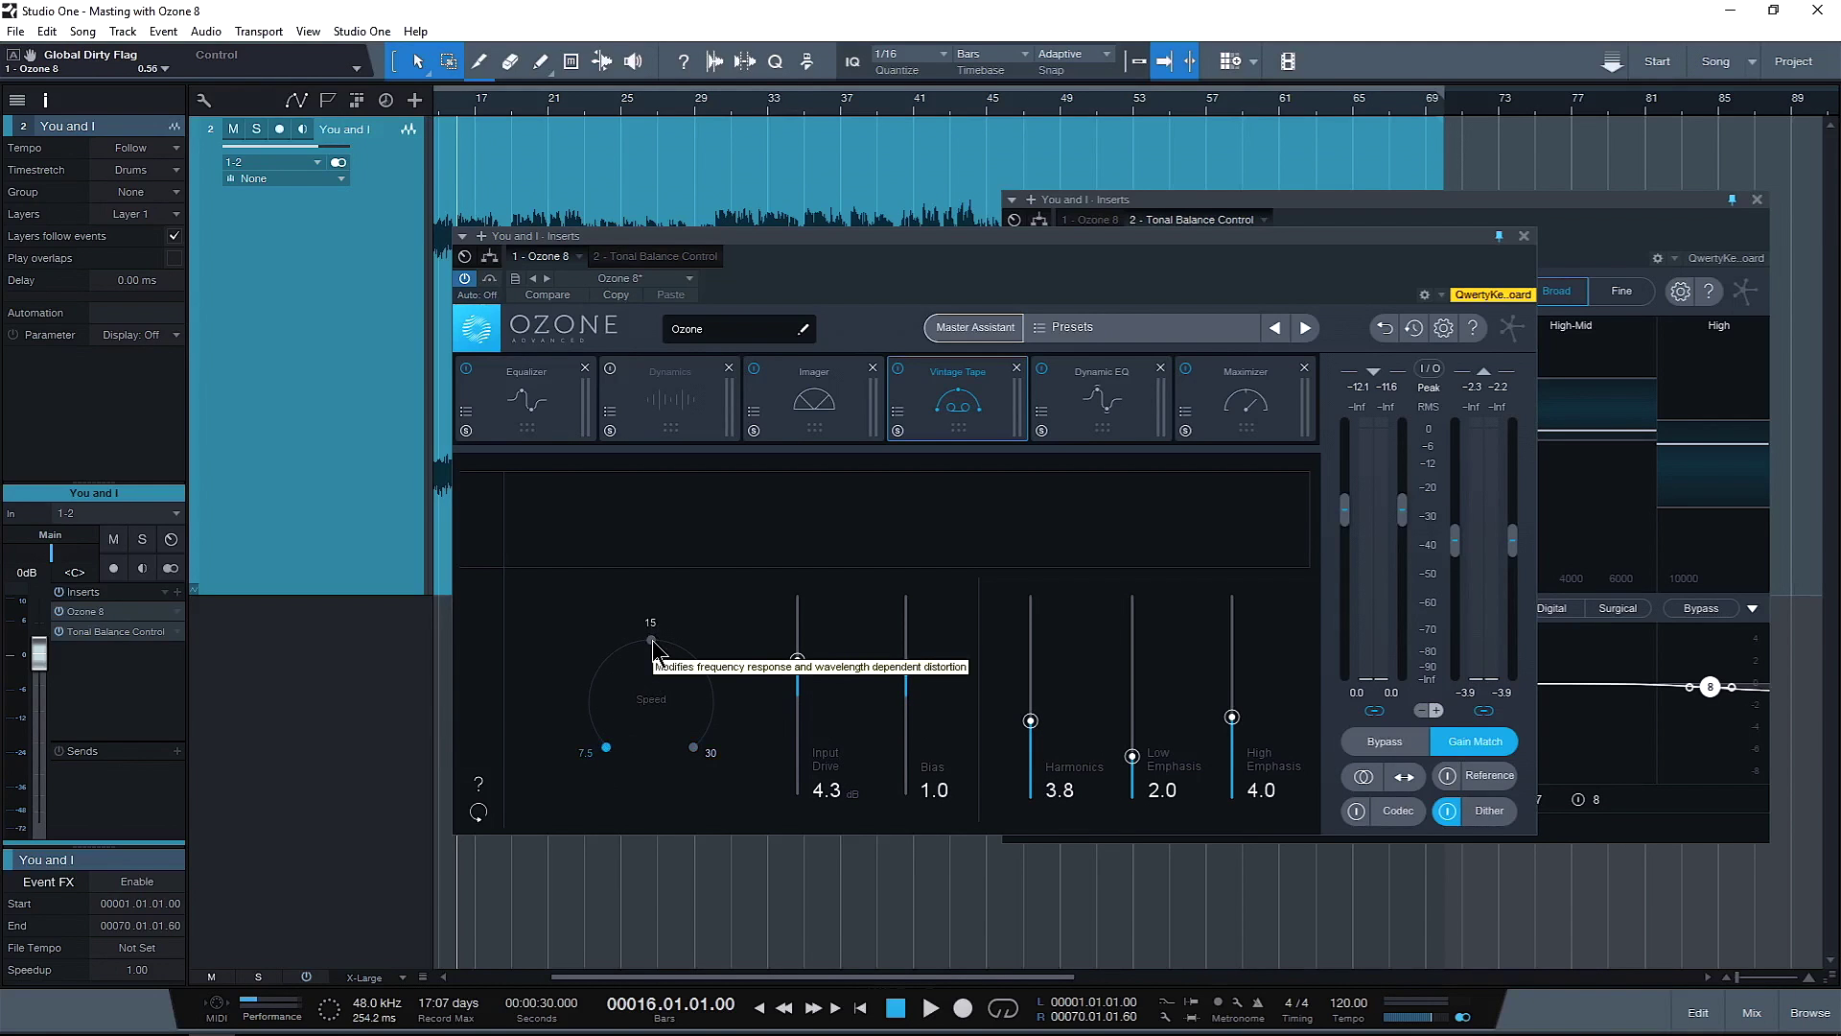
click(651, 640)
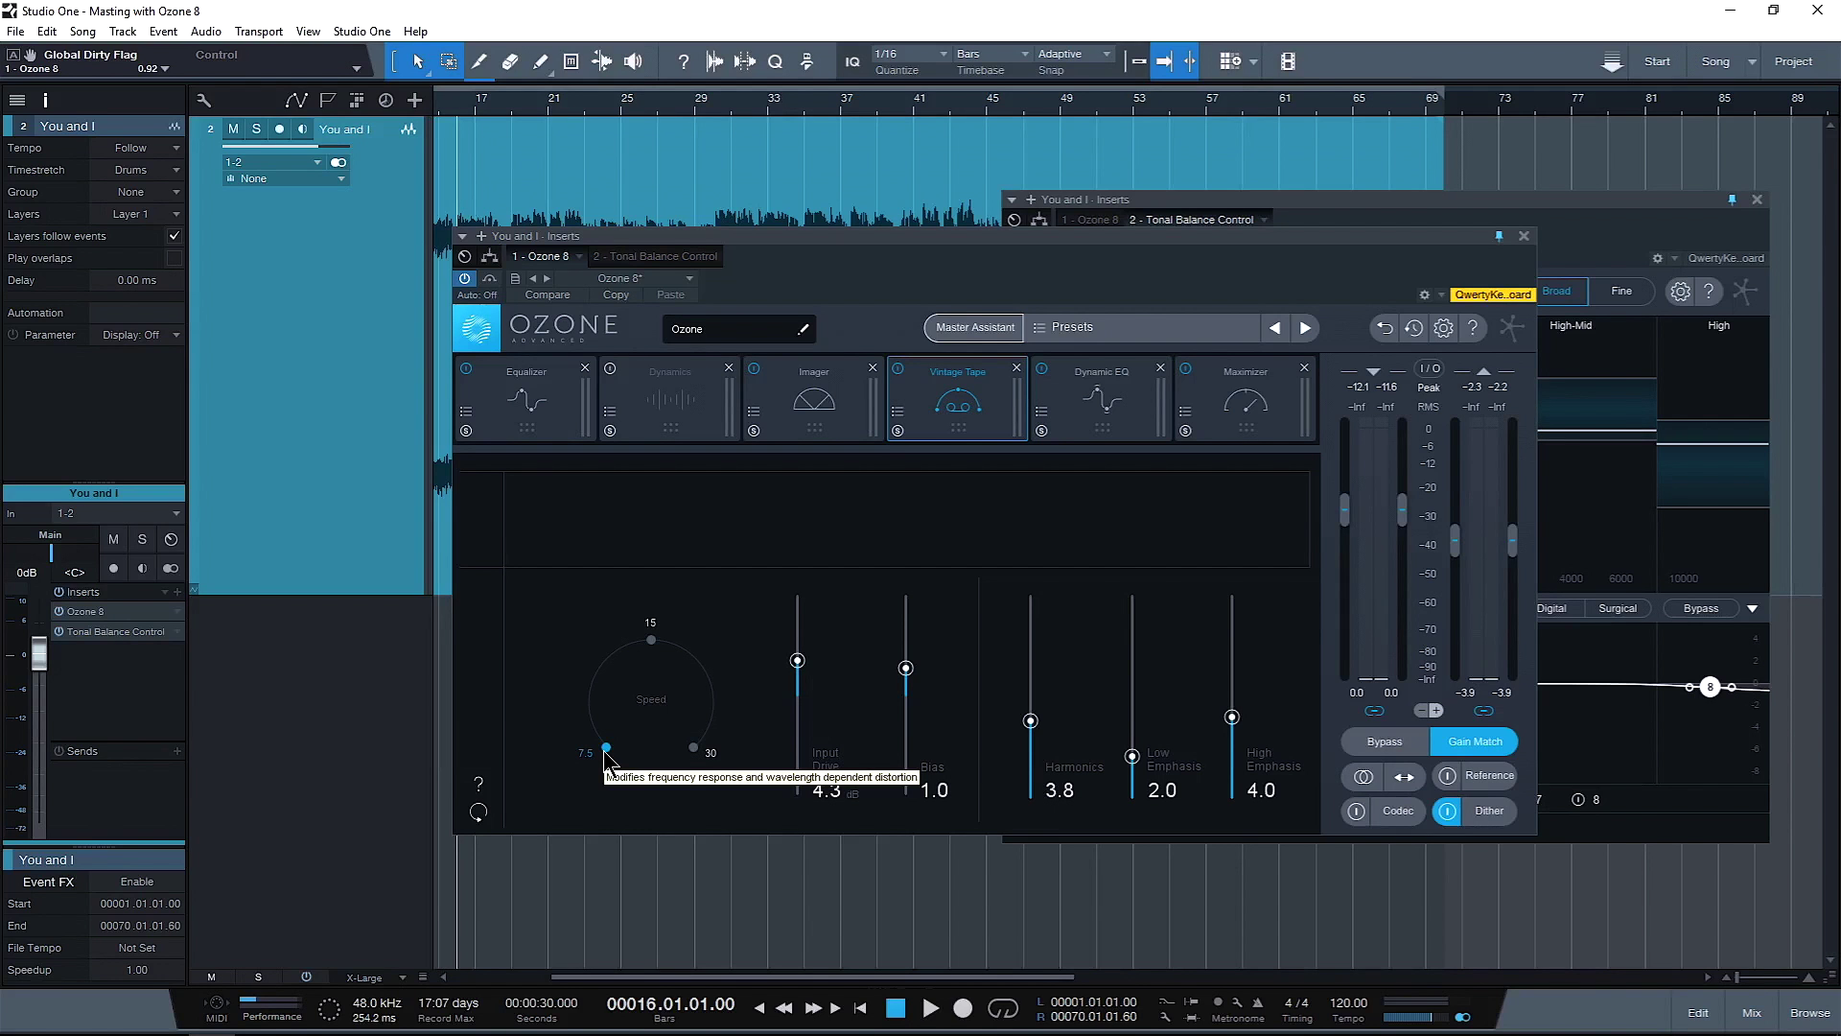
key(space)
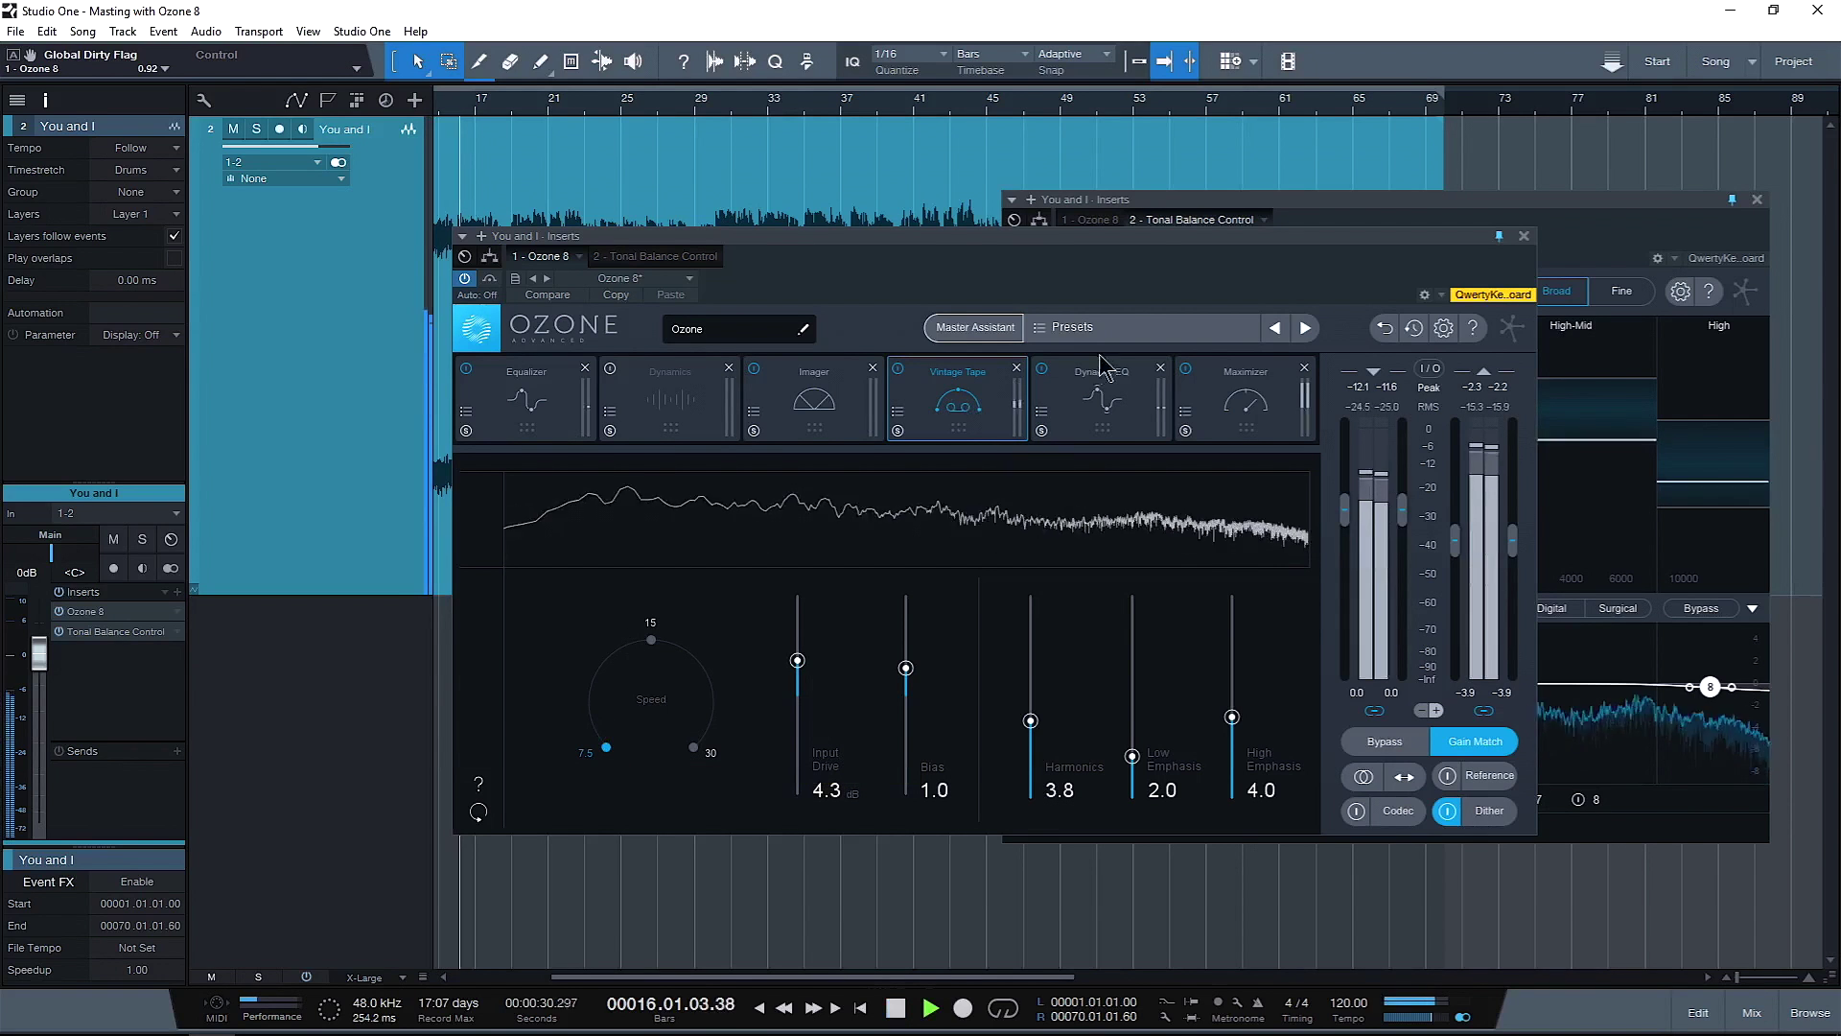
click(1379, 744)
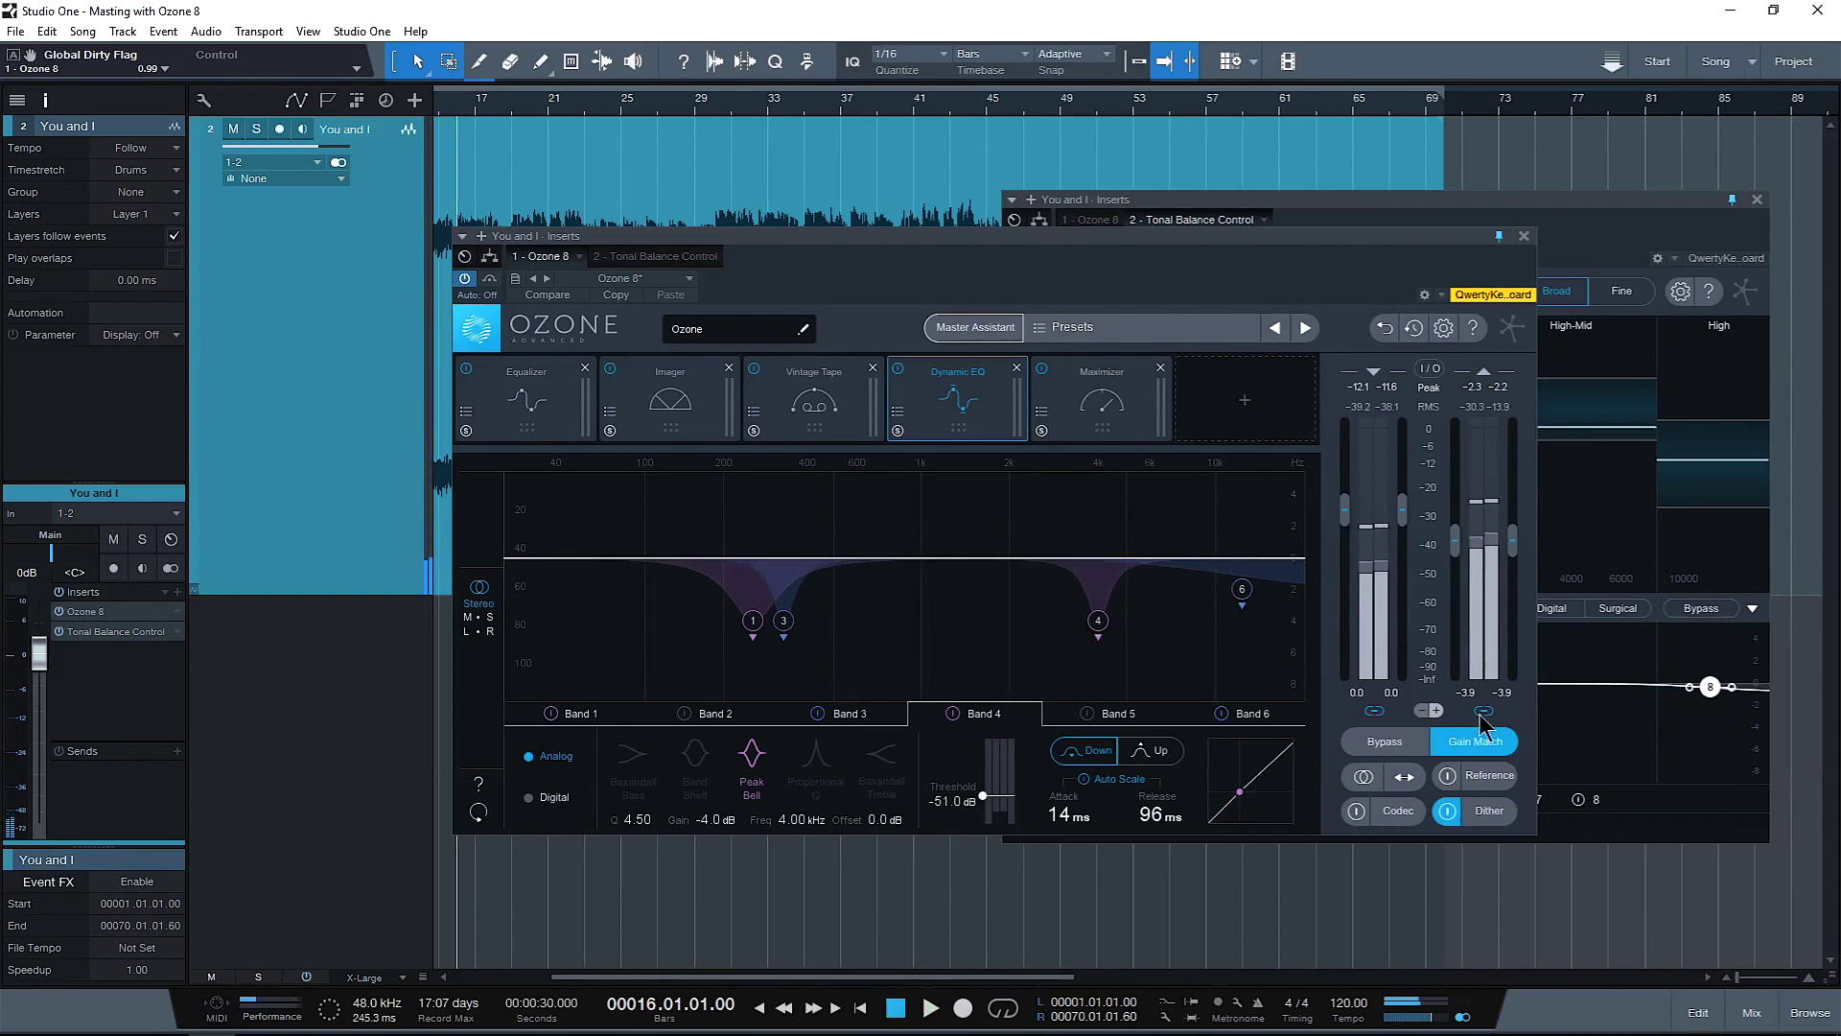
Lower the band 1 low shelf in Tonal Balance Control to 0.5 dB at 88 Hz during playback
drag(1598, 195, 1243, 189)
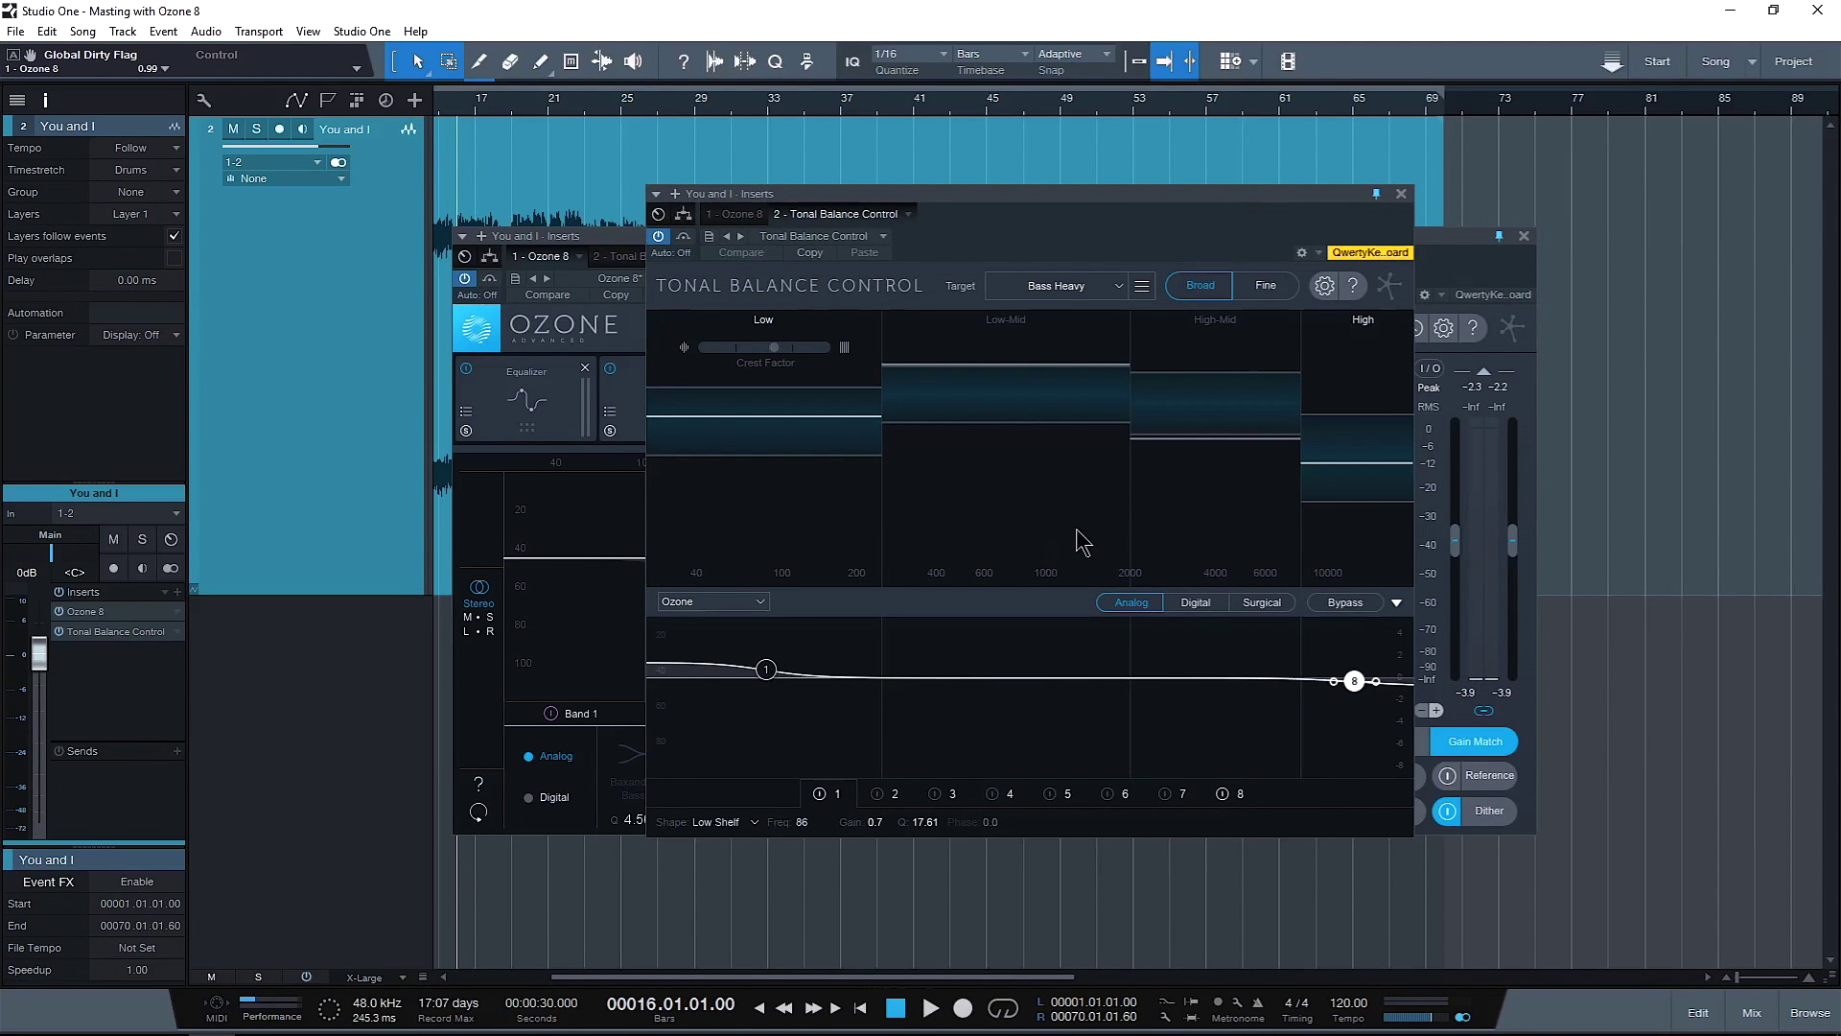
key(space)
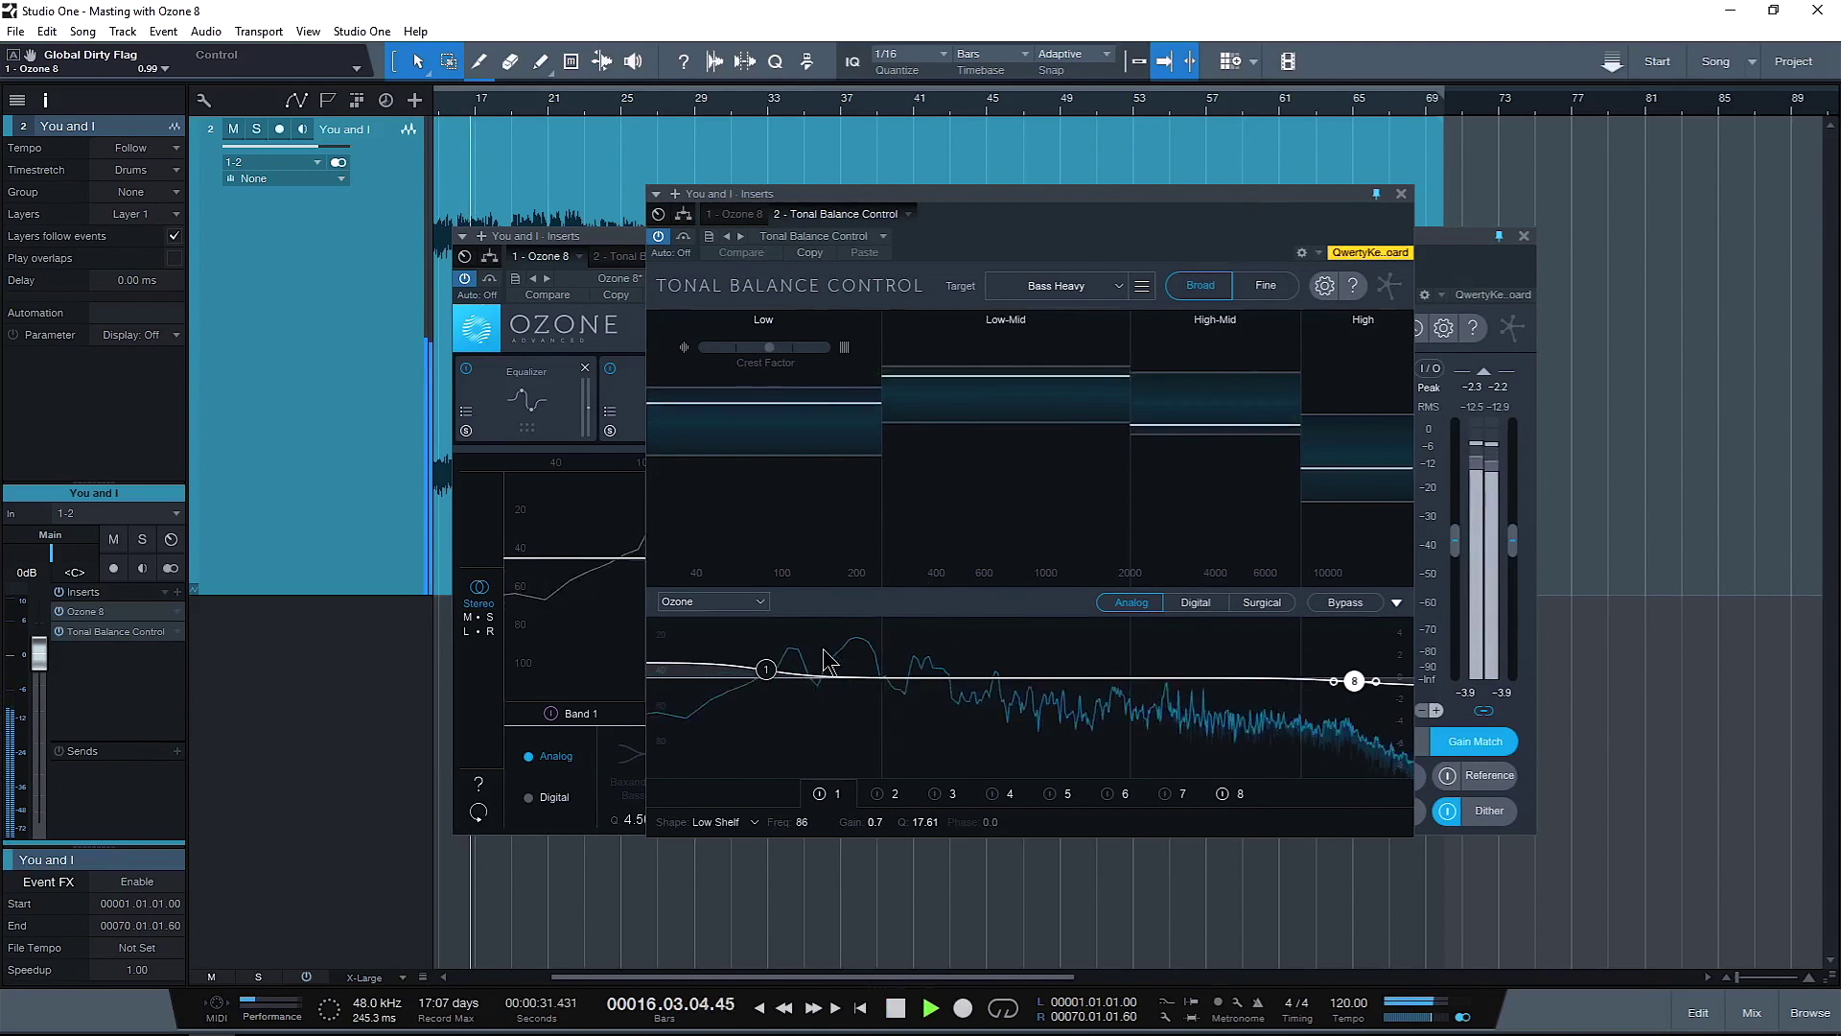
drag(767, 669, 767, 672)
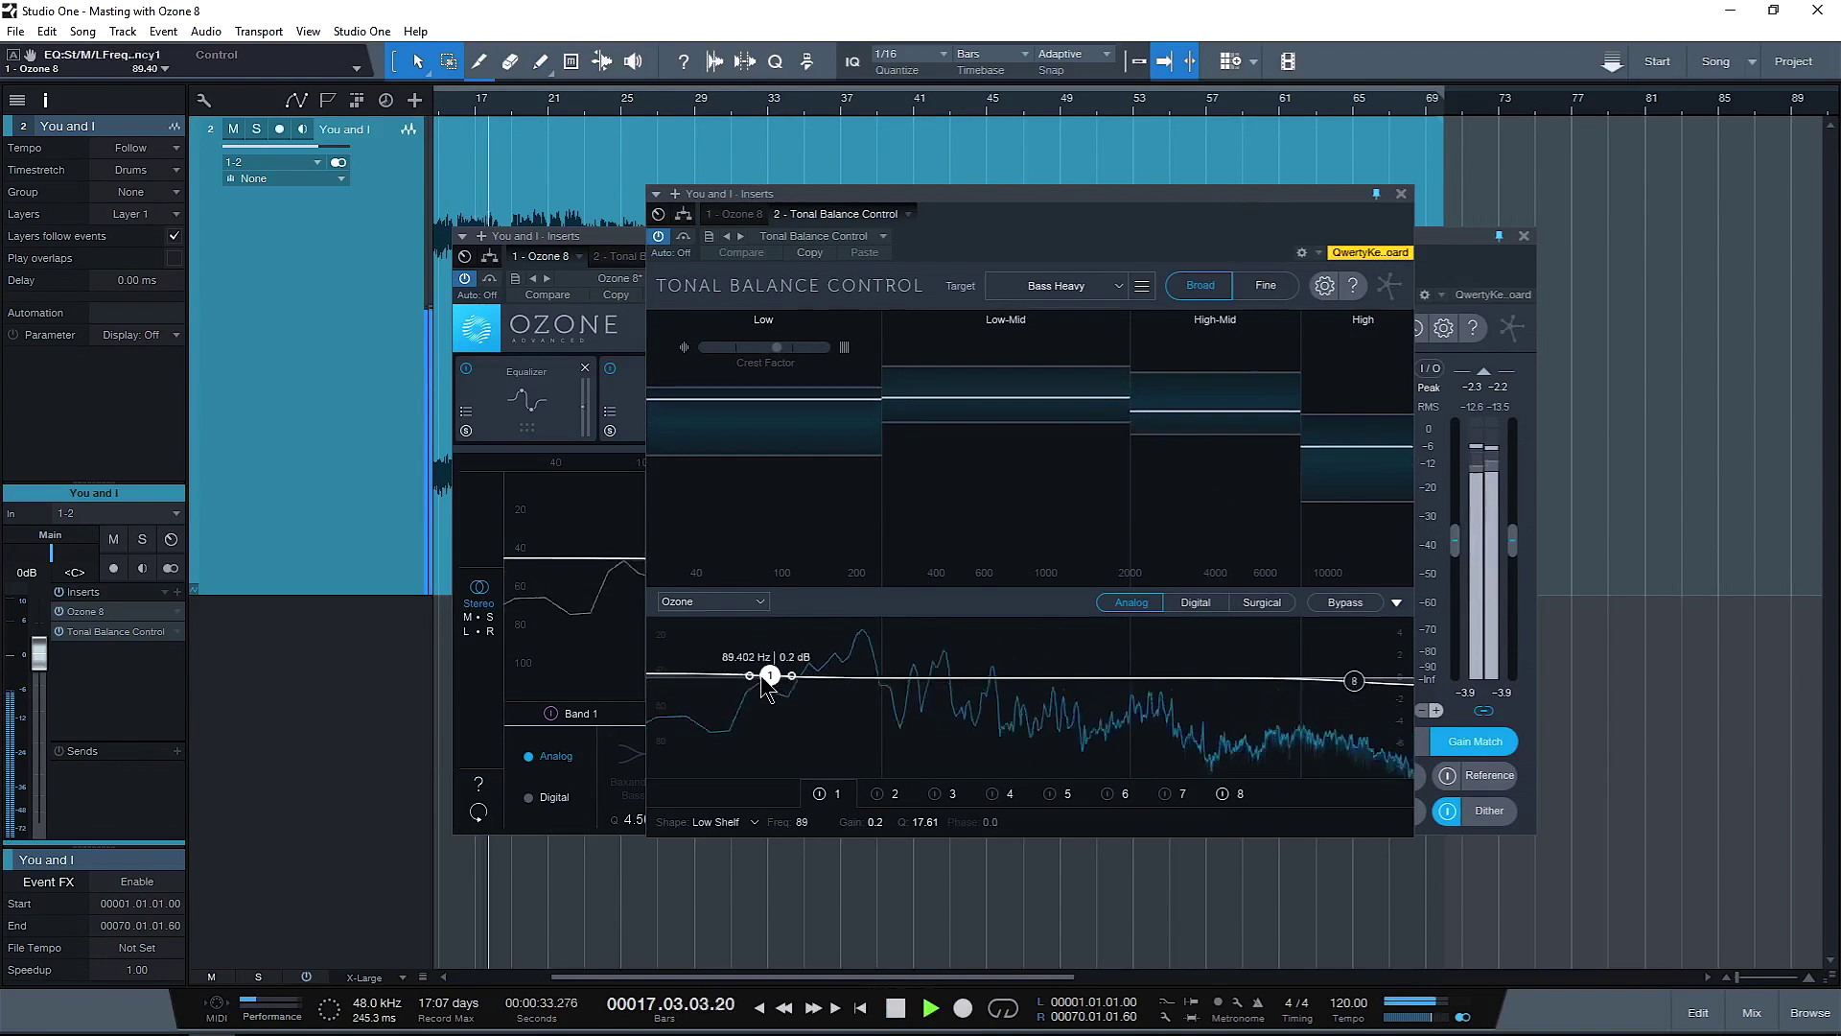
key(space)
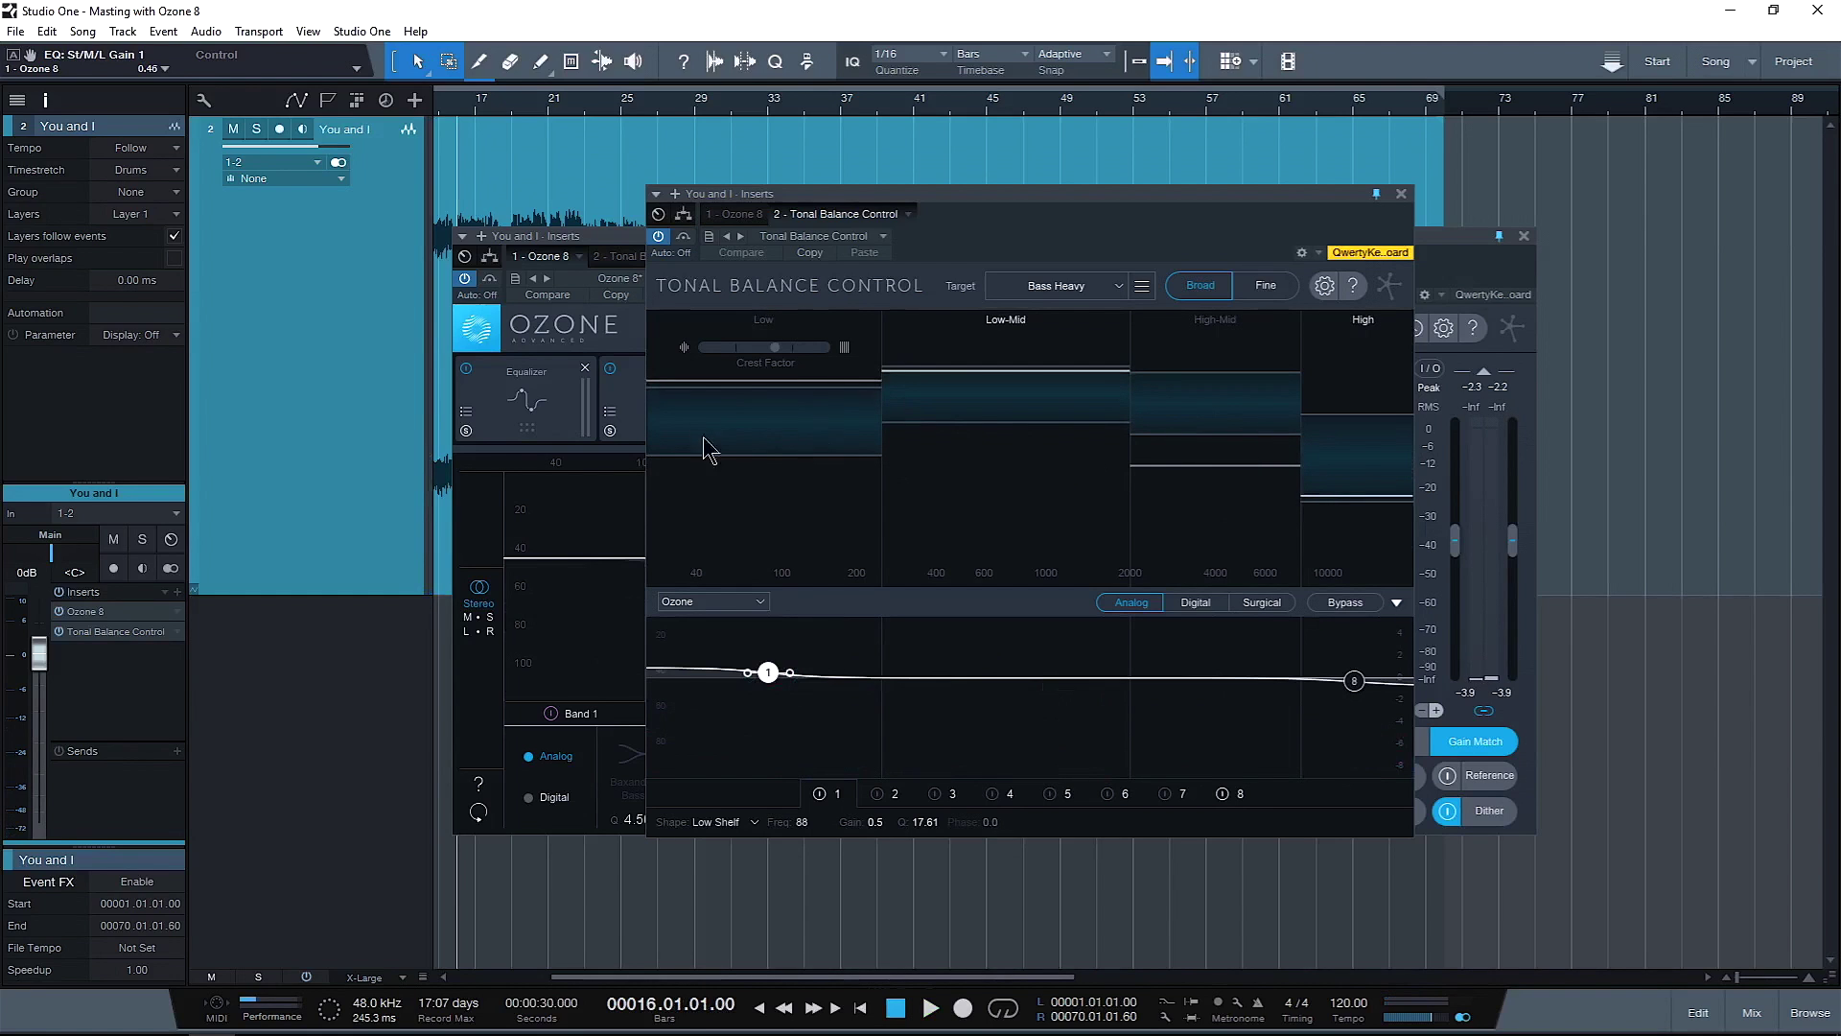
Show the tonal balance in Fine view and play the song, trying the Digital EQ mode before returning to Analog
click(1248, 287)
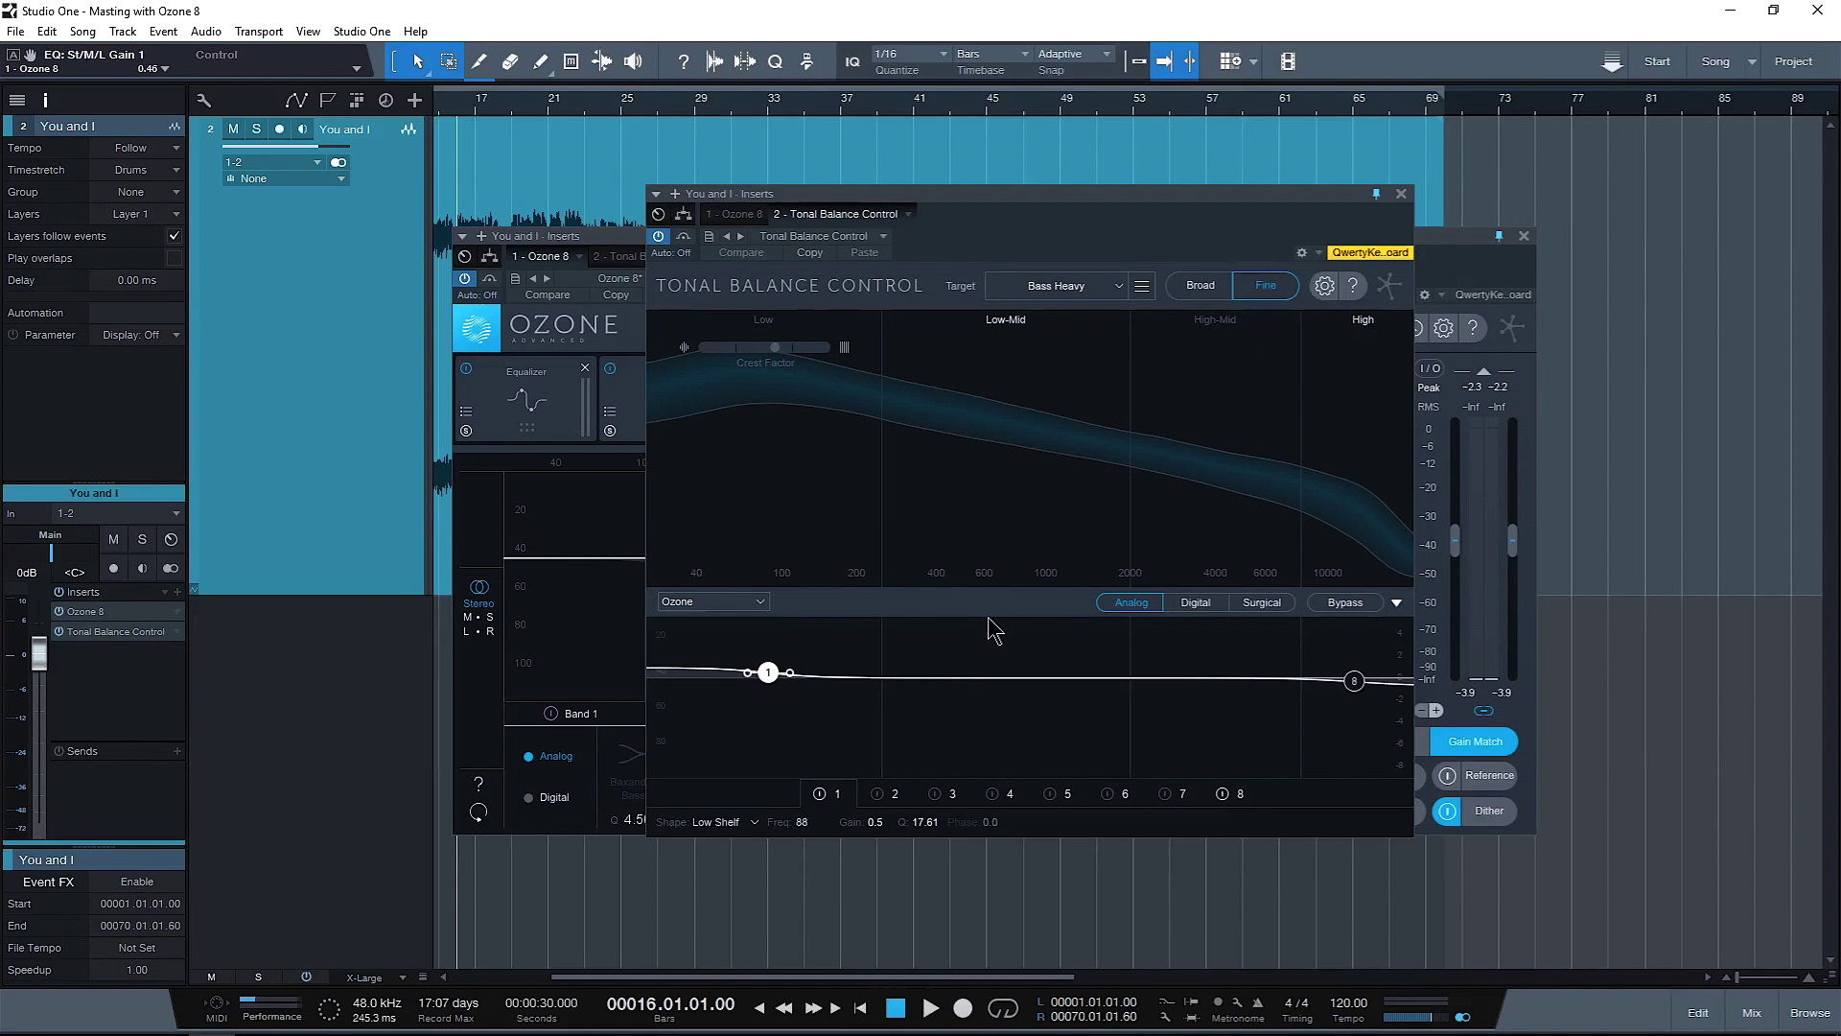
key(space)
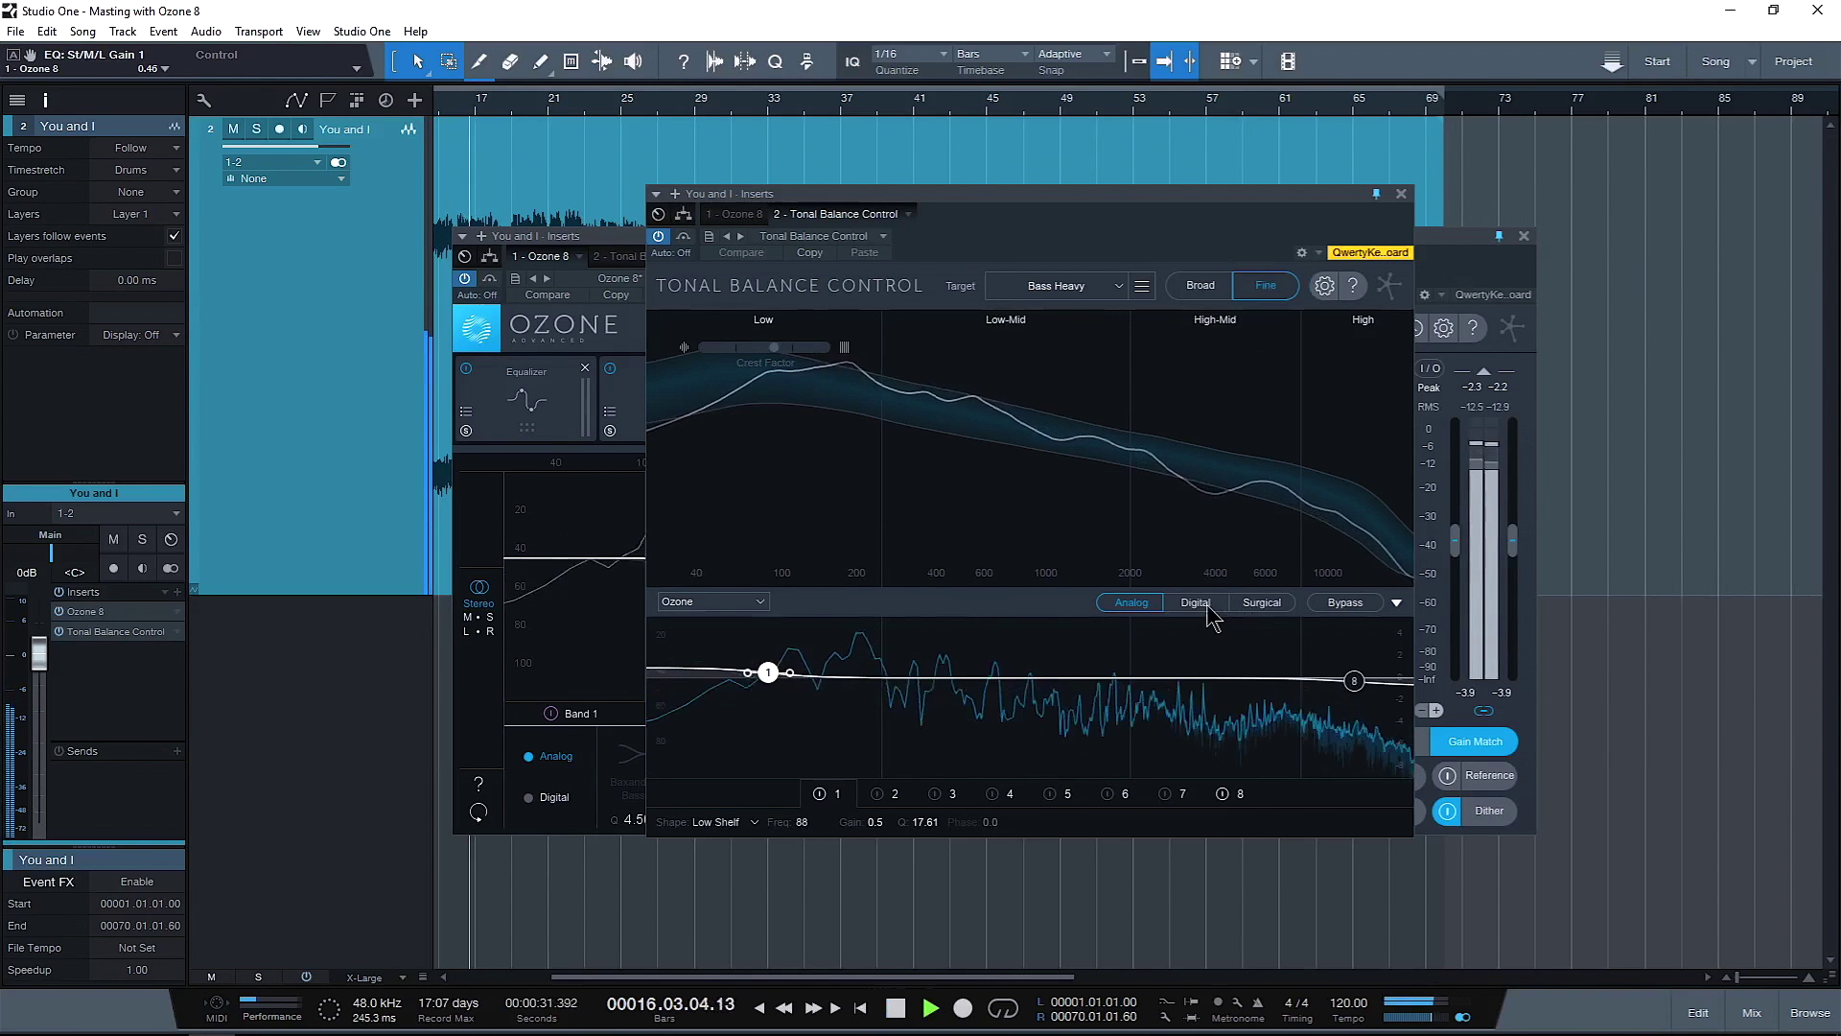
click(1262, 604)
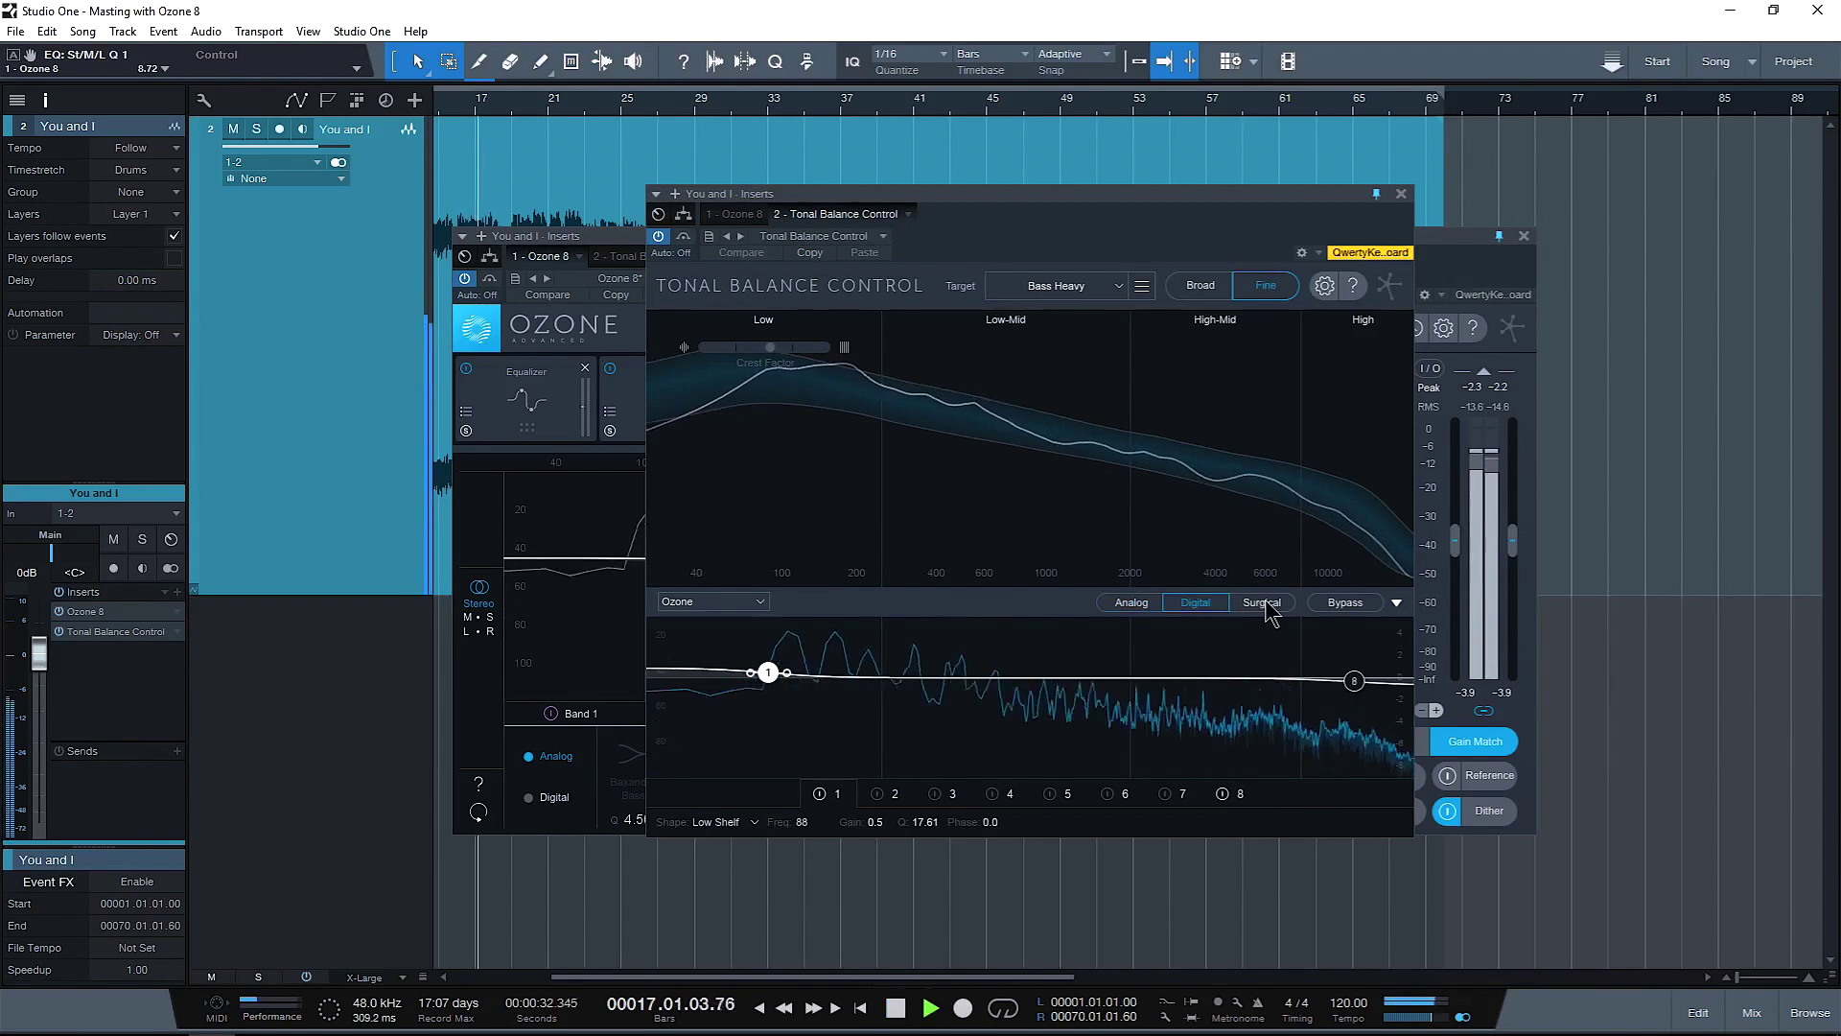
click(1132, 603)
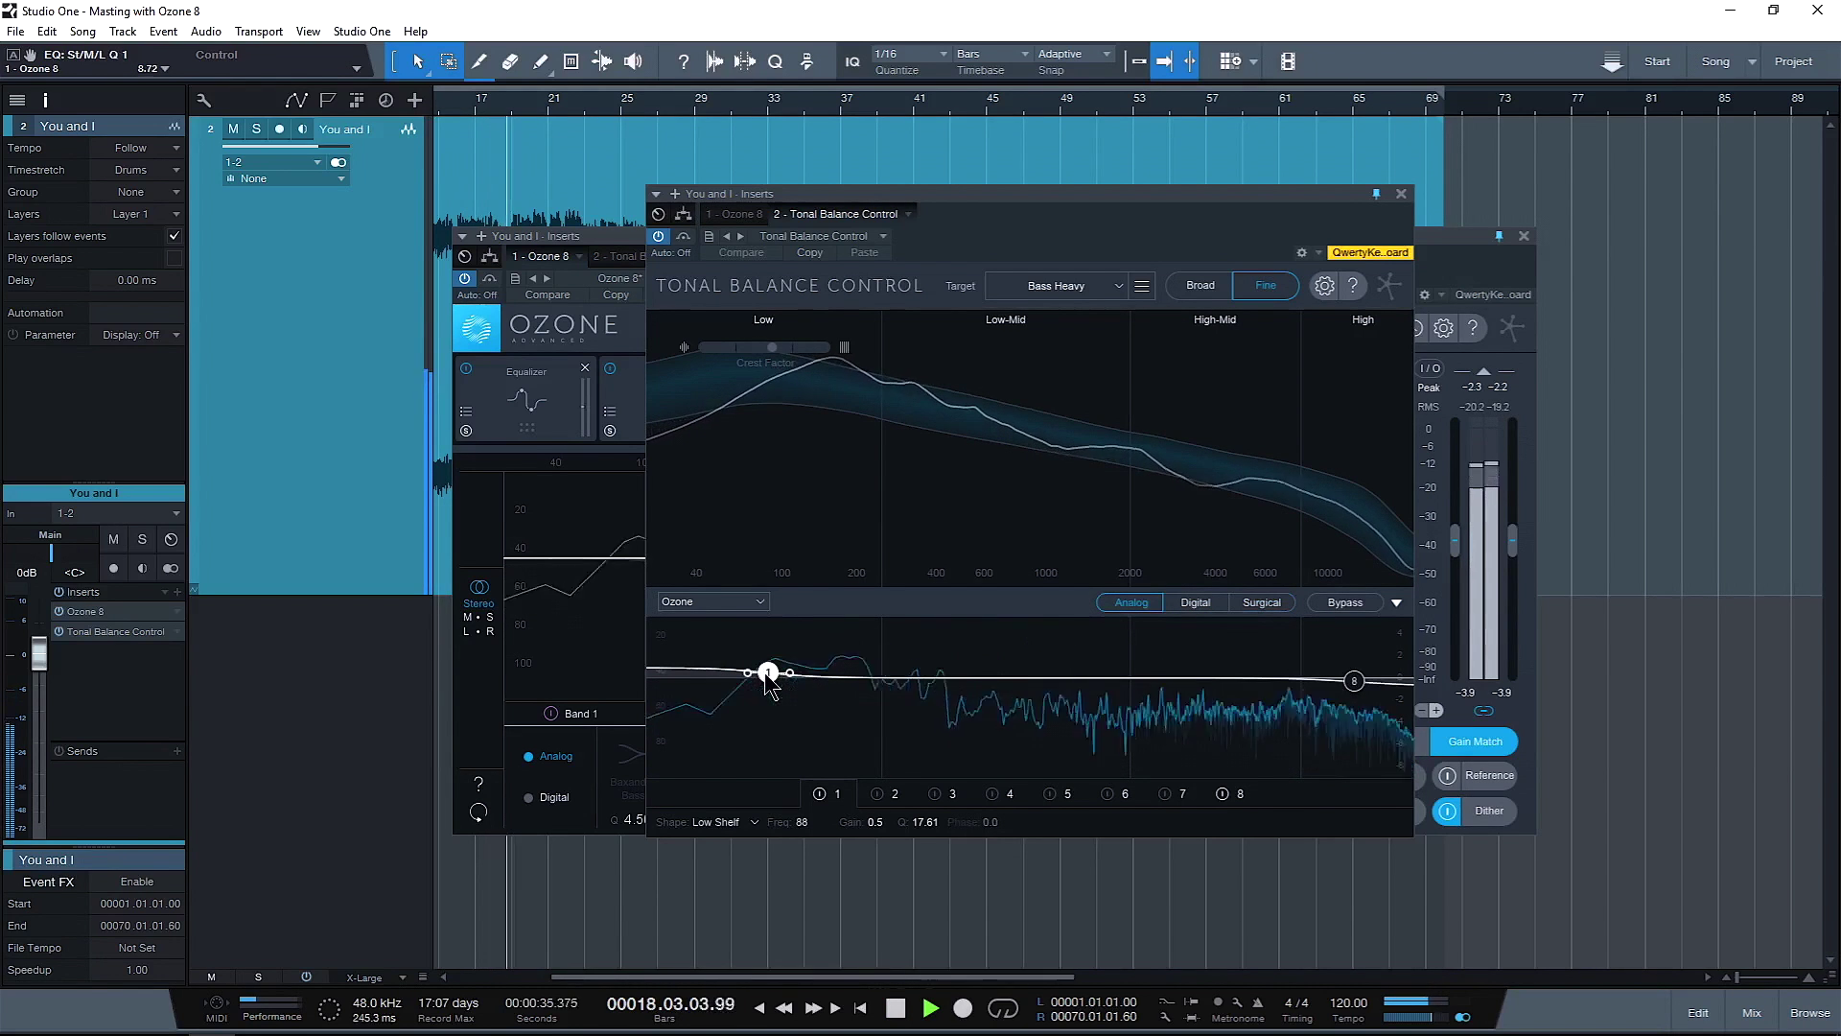
key(space)
key(space)
key(space)
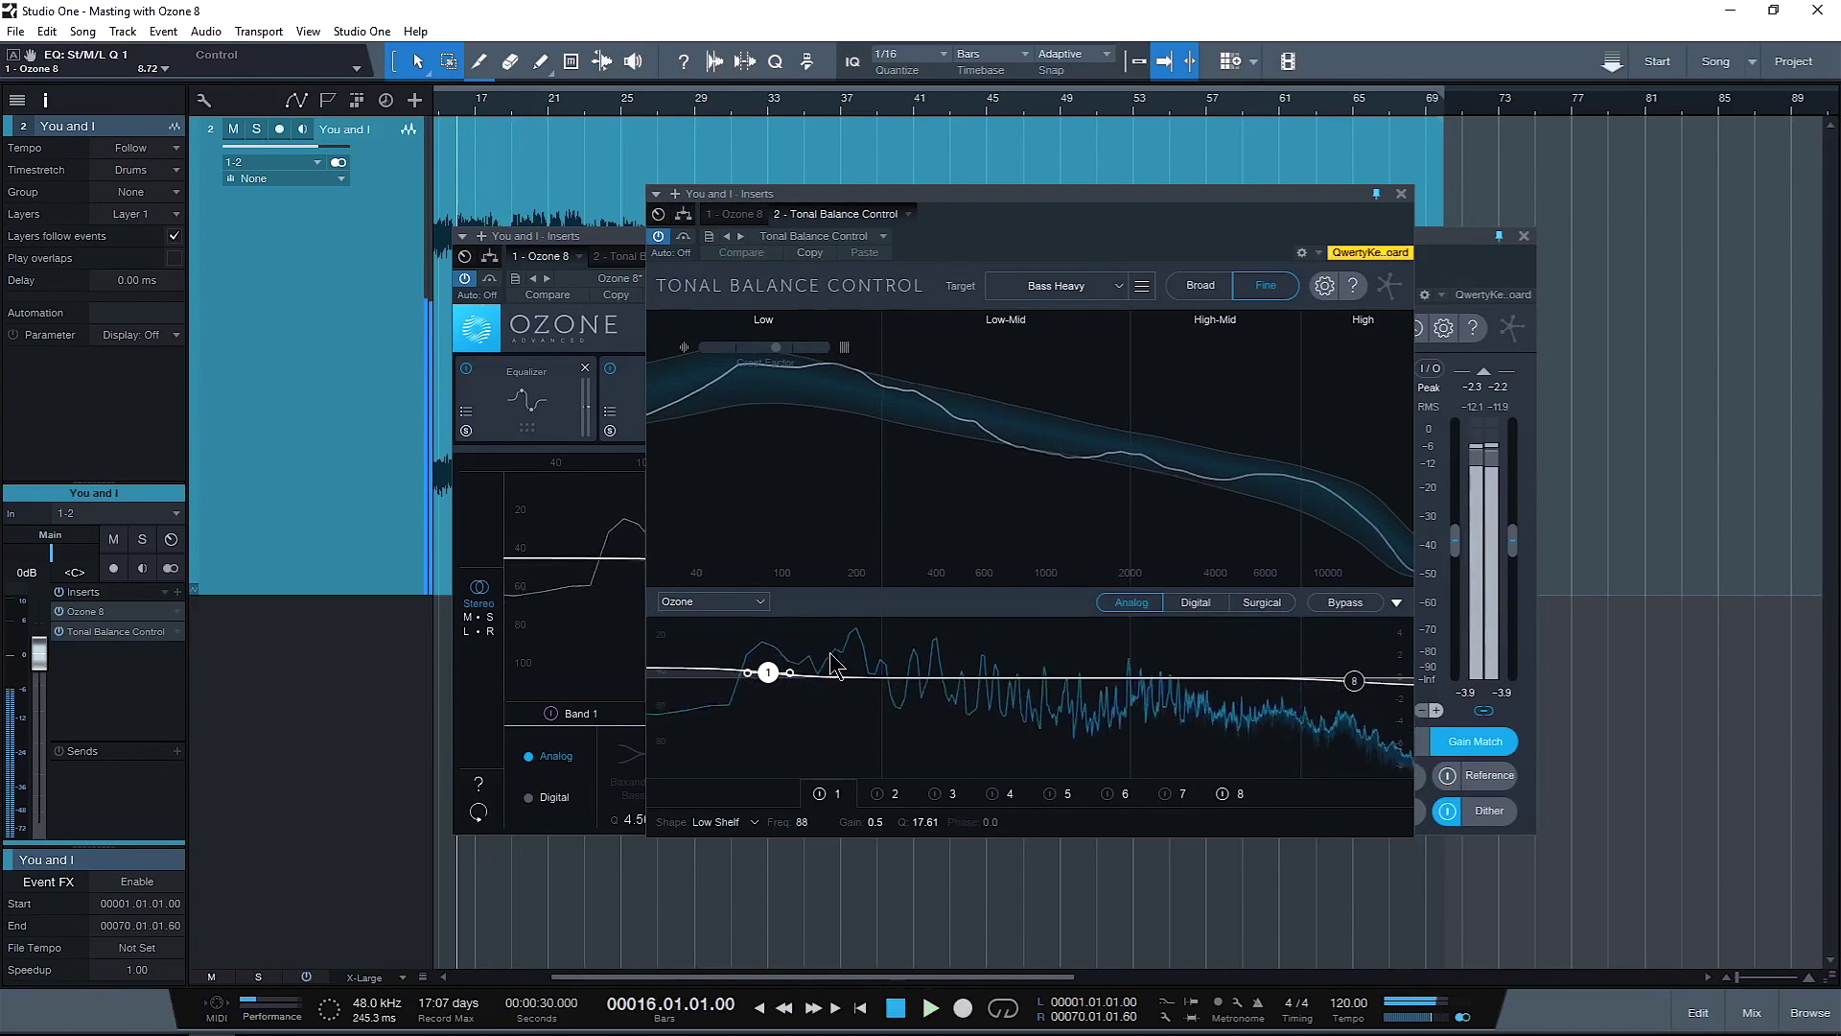
Add an EQ cut of -2.4 dB at 174 Hz and a boost of about 1.6 dB near 943 Hz
drag(872, 679, 843, 709)
key(space)
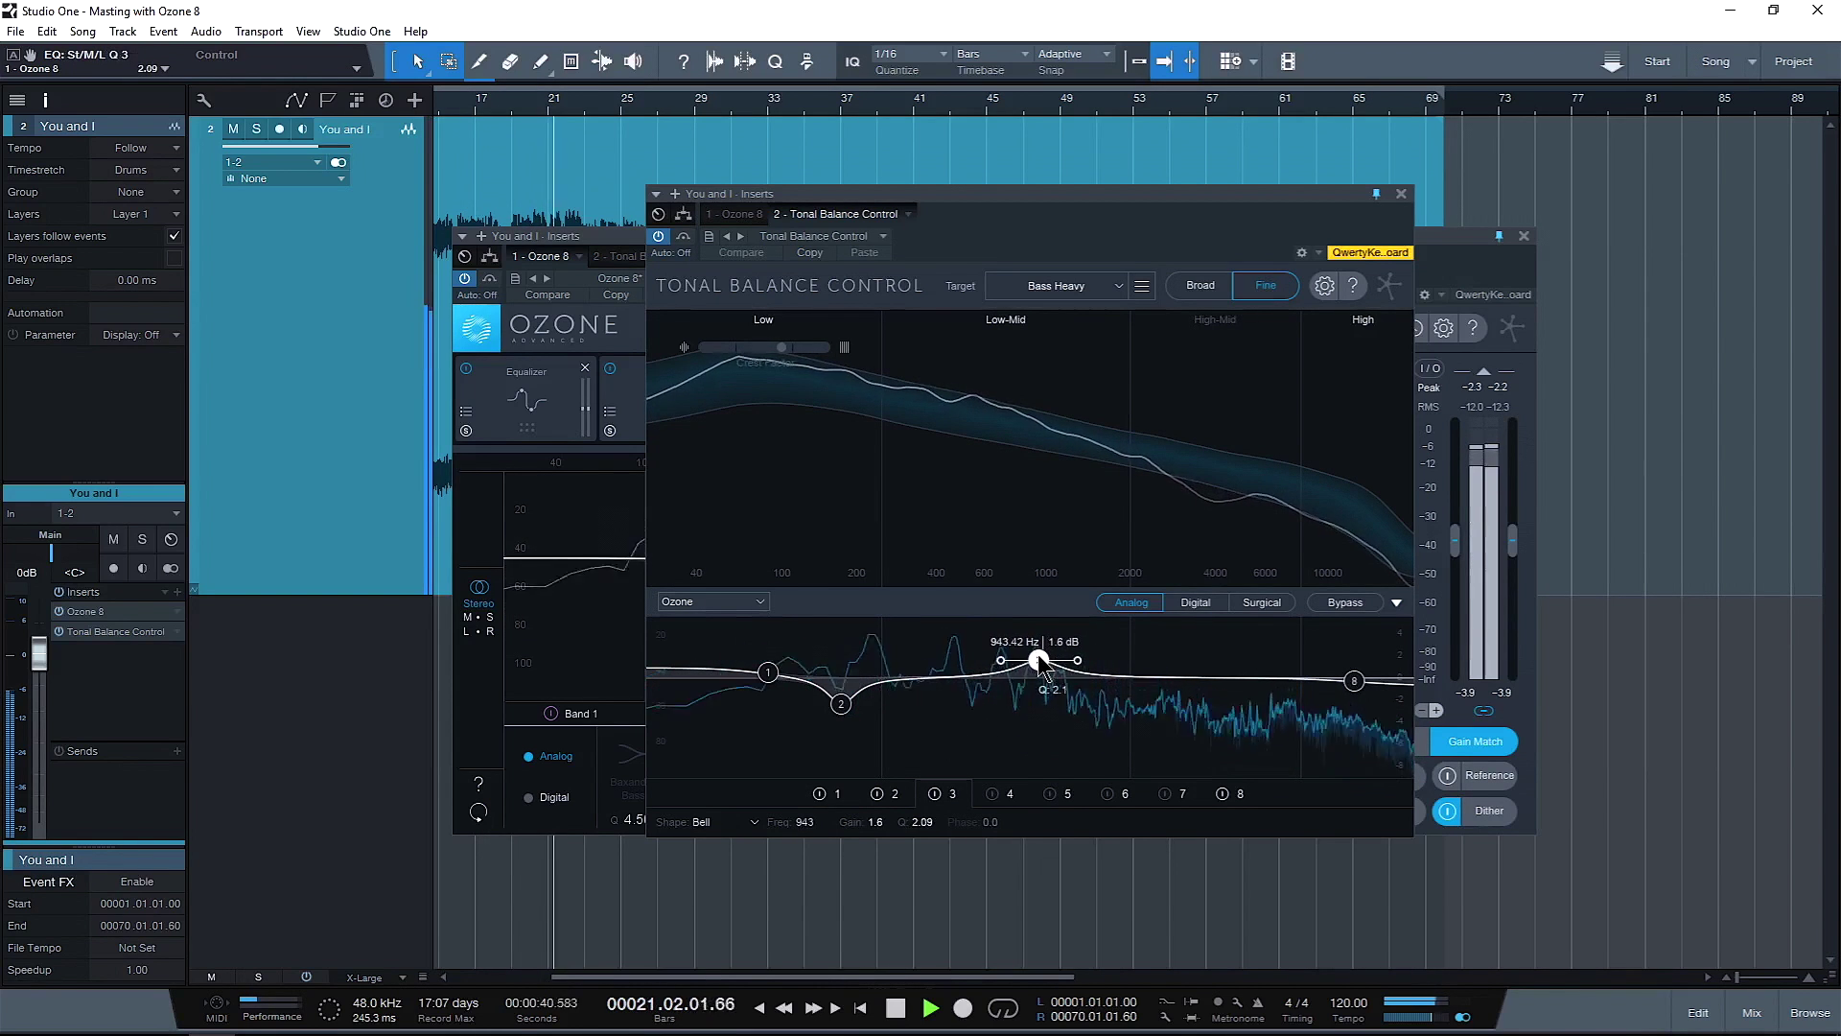
drag(1039, 661, 1042, 663)
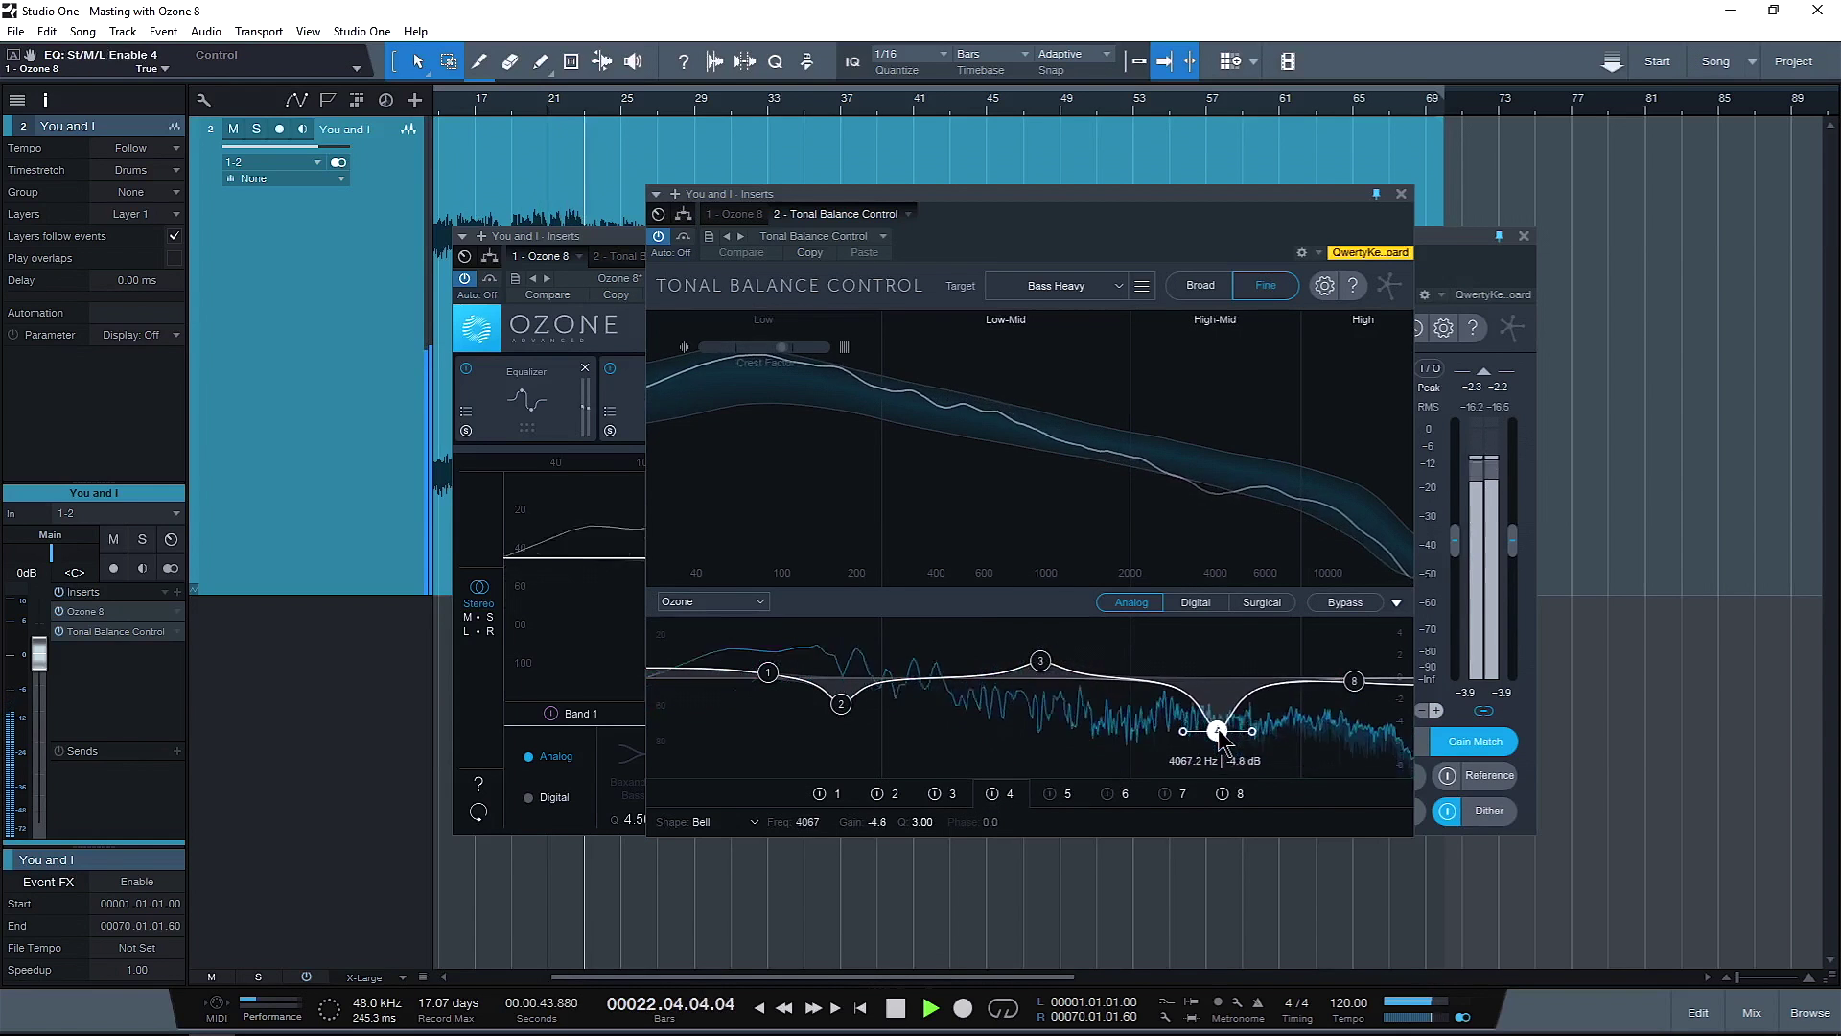
Boost EQ band 4 by about 2.0 dB near 3.9 kHz and set the high shelf to 1.0 dB at 10944 Hz
scroll(1214, 662, down, 3)
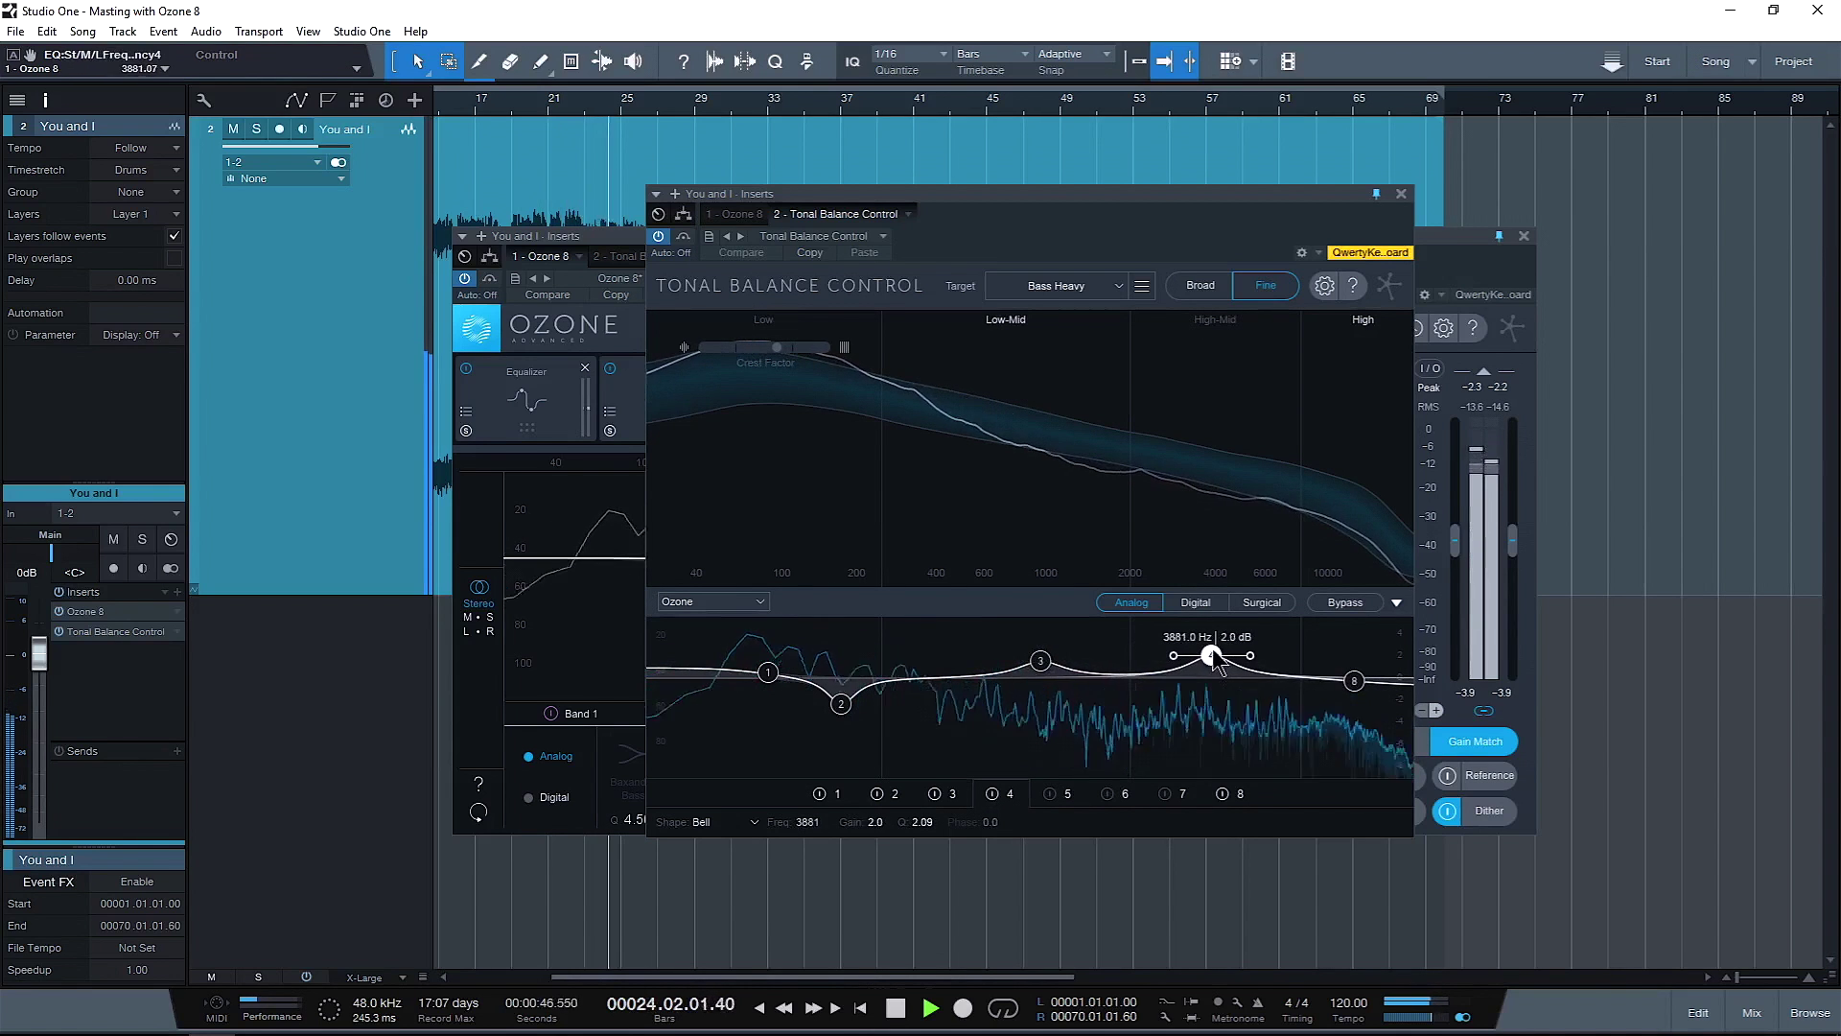
drag(1355, 680, 1339, 667)
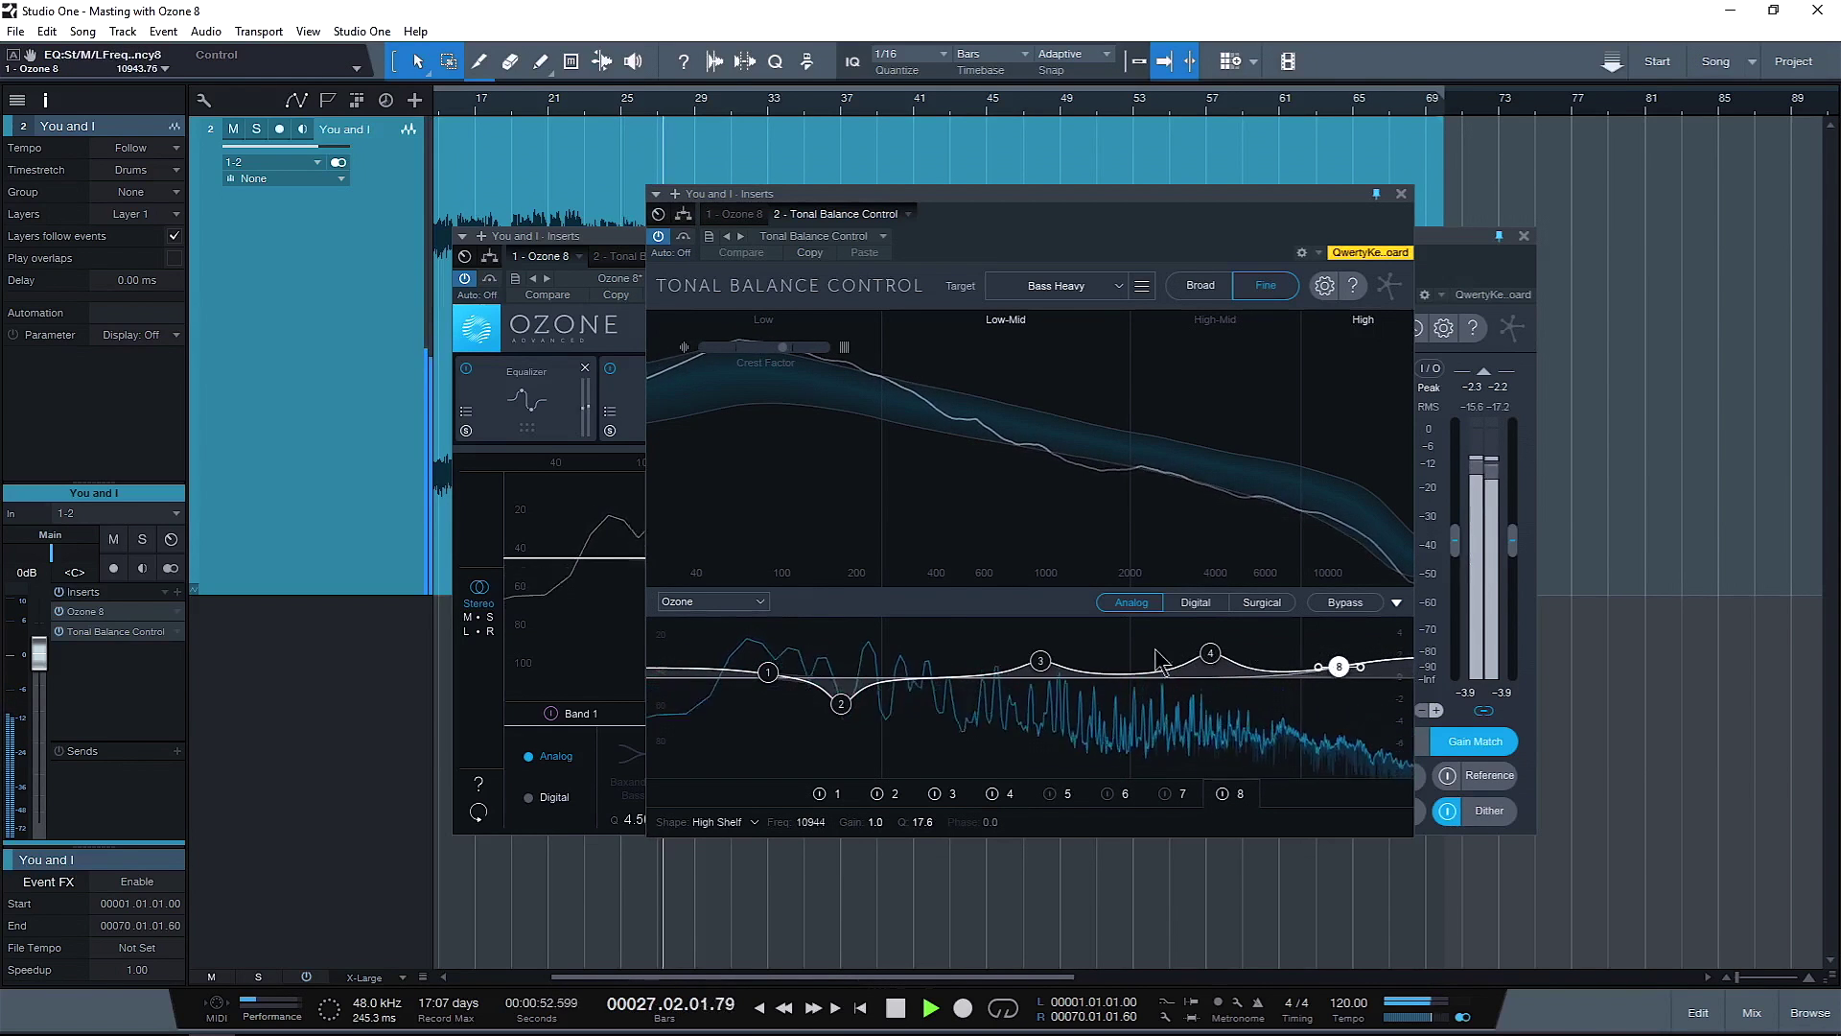
key(space)
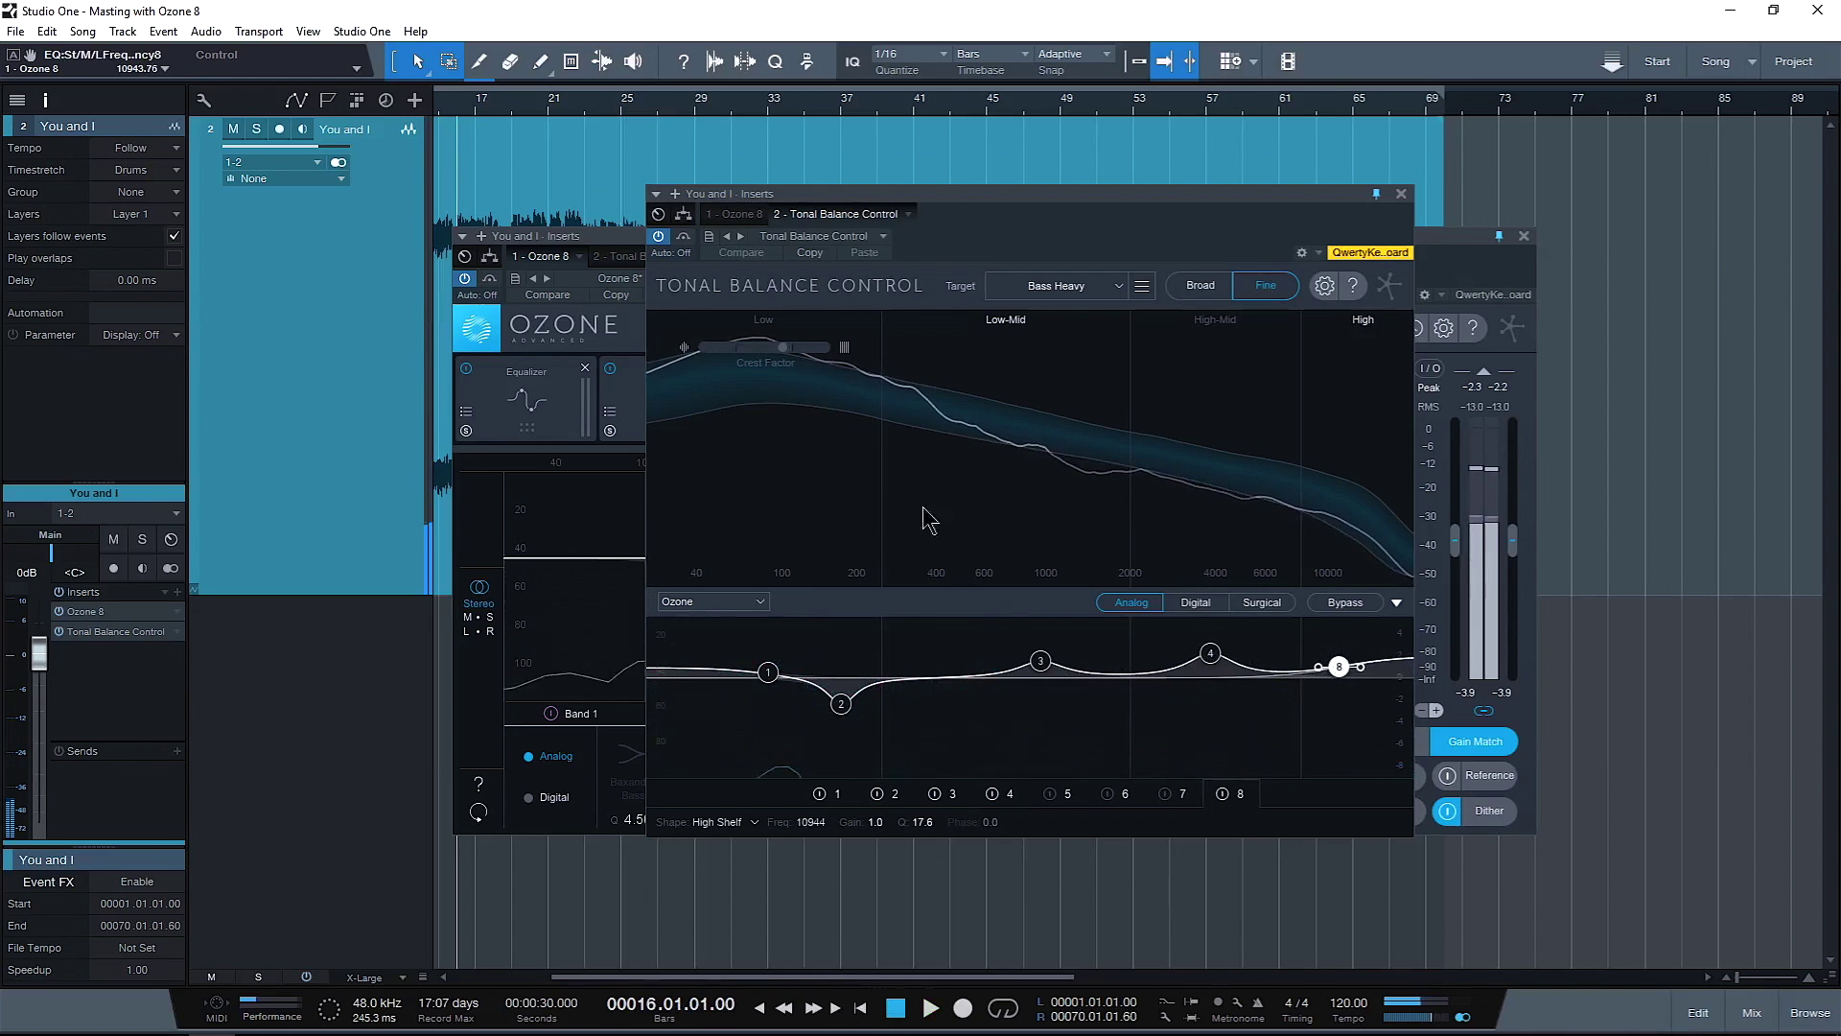
Rearrange the Ozone and Tonal Balance Control windows side by side below the song's waveform
drag(903, 203, 1089, 375)
drag(537, 236, 466, 428)
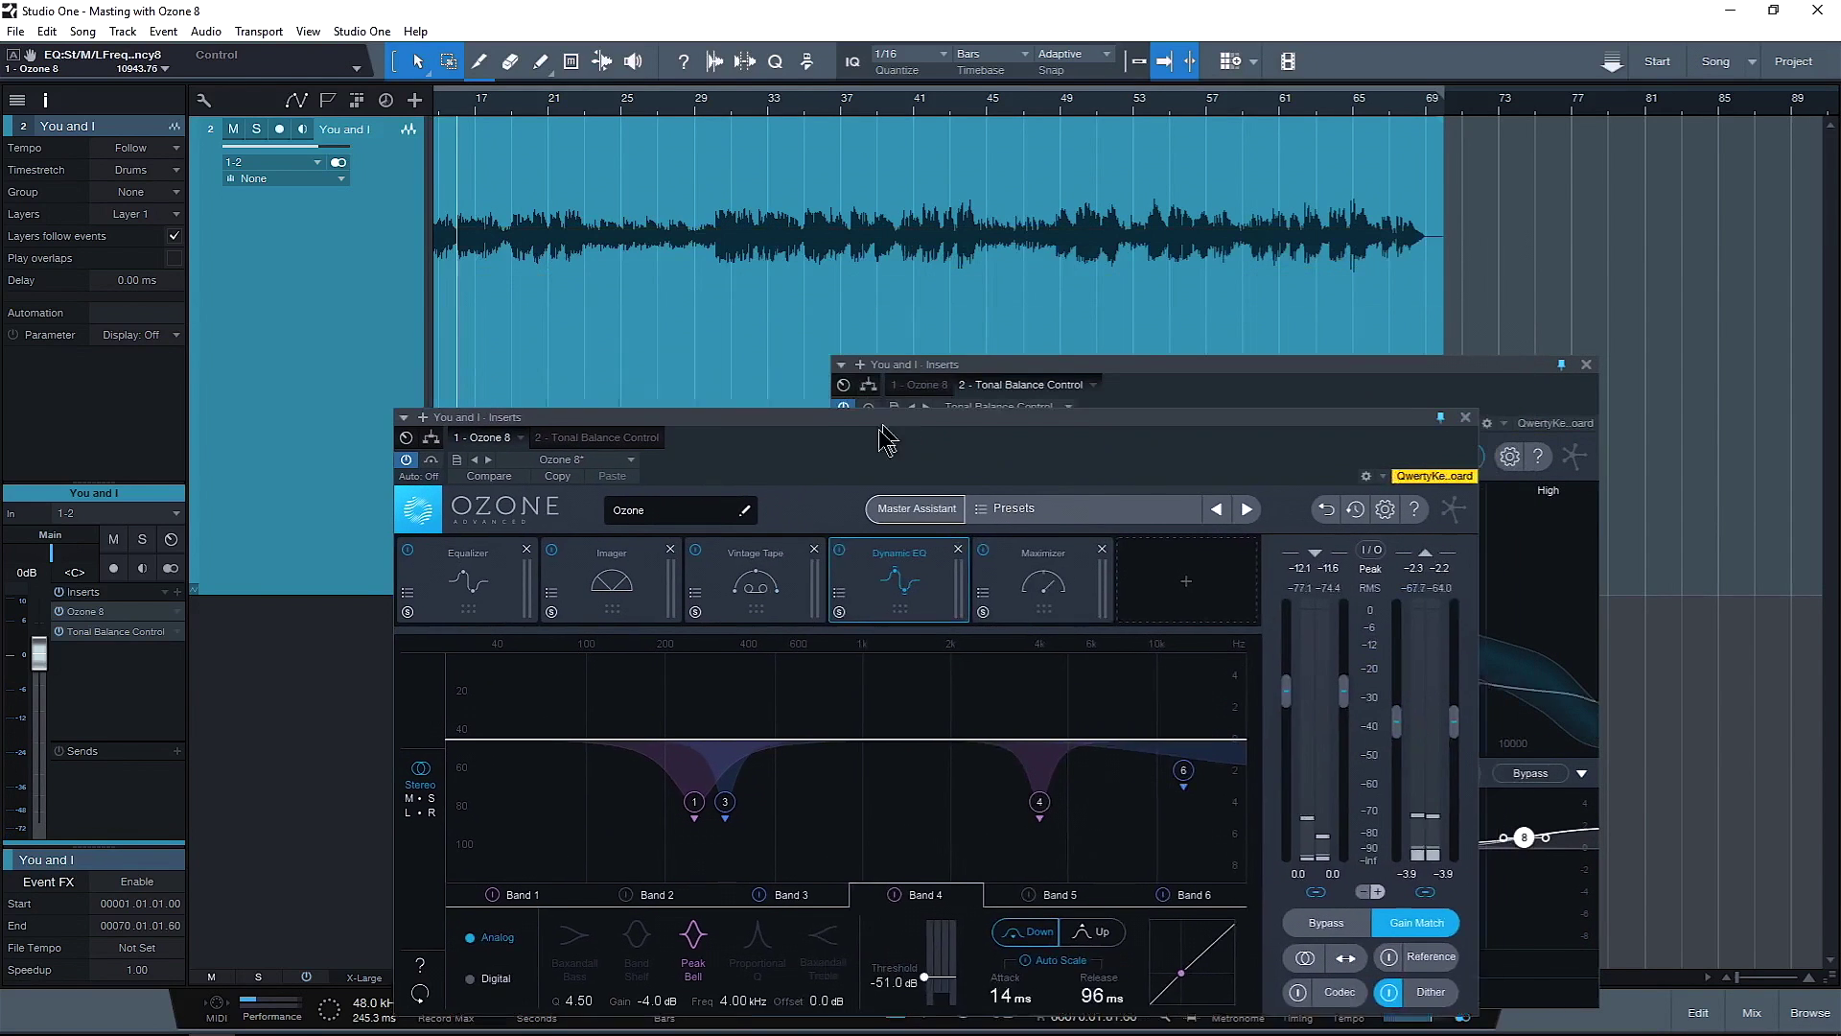
drag(902, 454, 735, 356)
click(1344, 366)
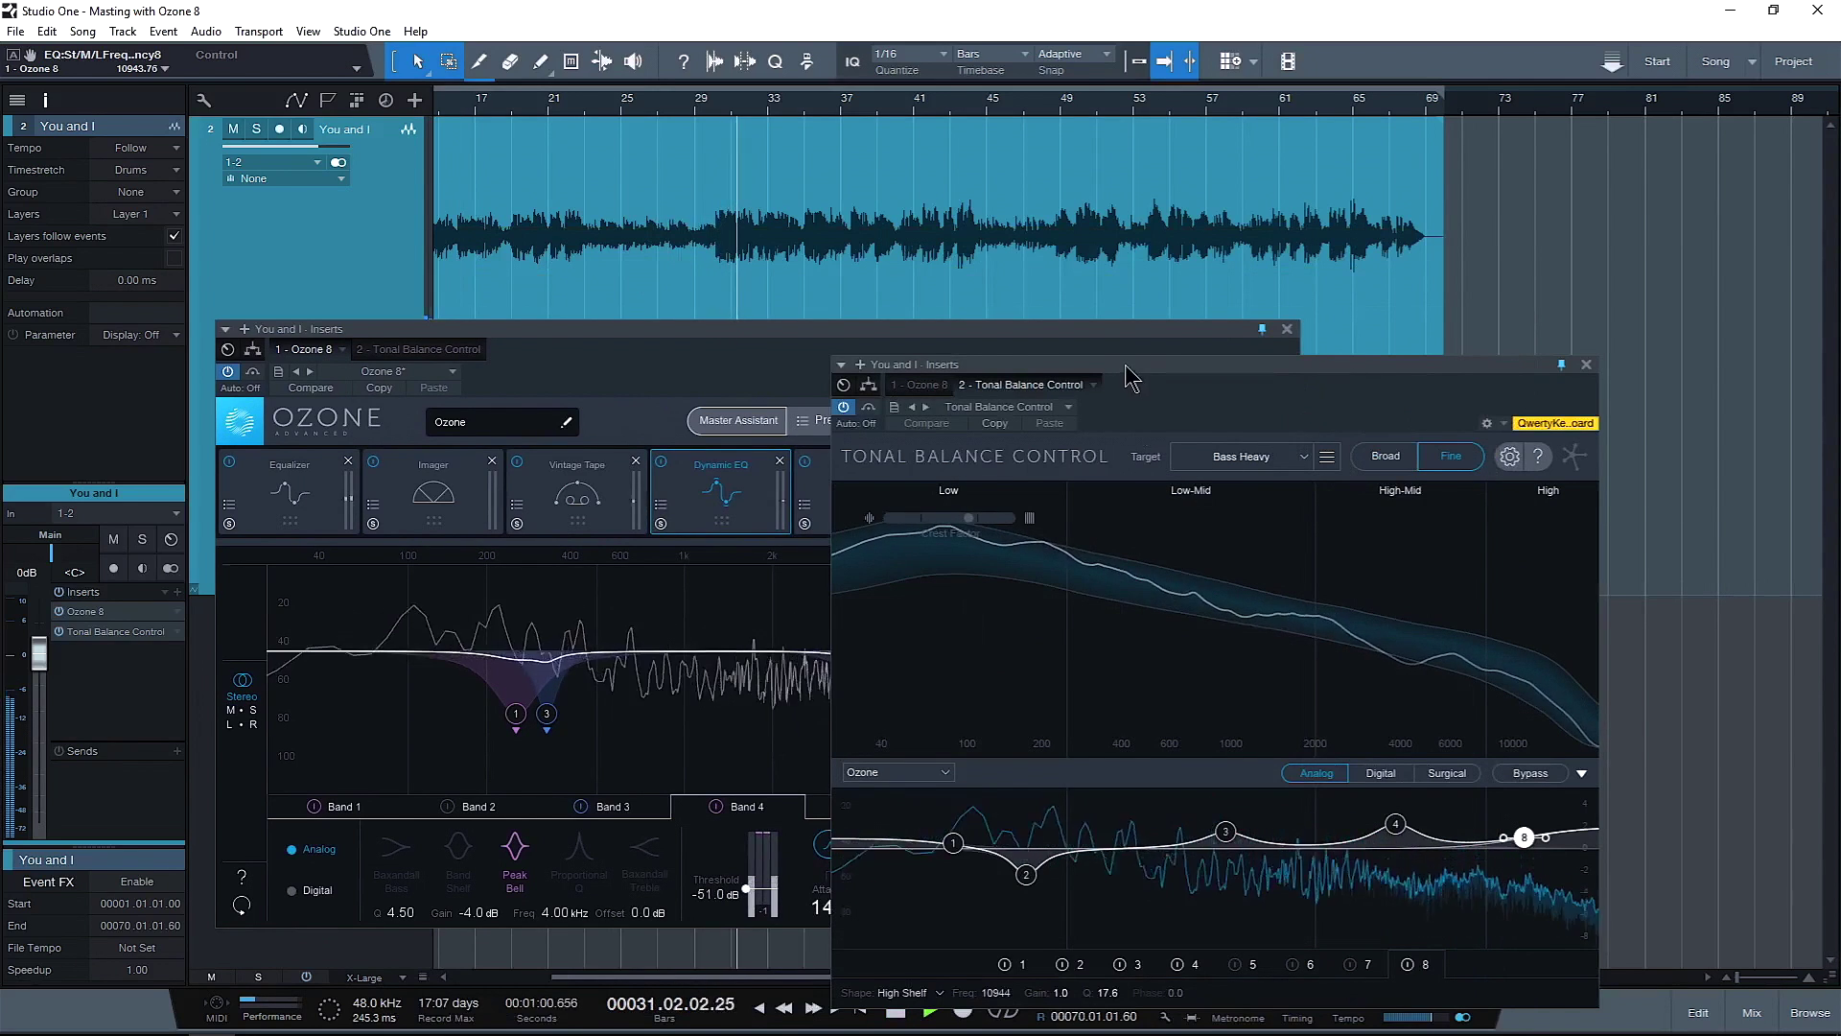
drag(1132, 364, 1142, 247)
Open Ozone's Equalizer module and compare playback with the module switched off and on
click(303, 508)
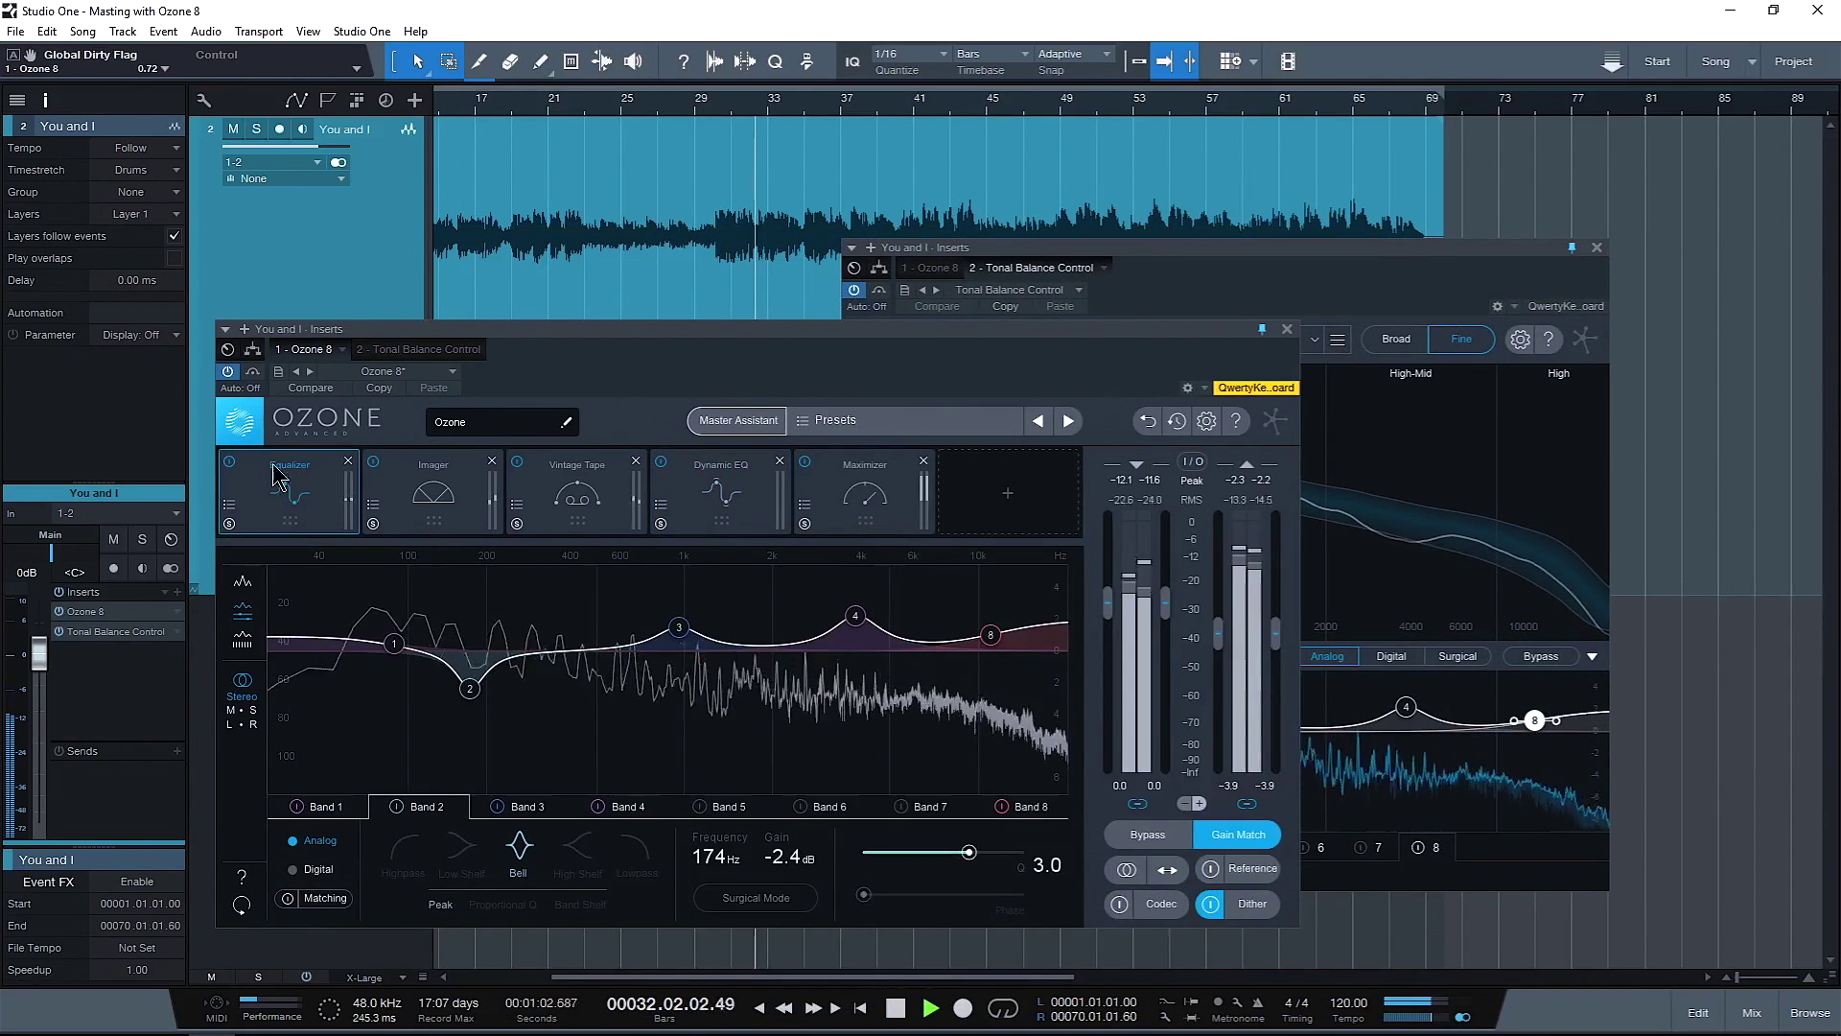
click(229, 463)
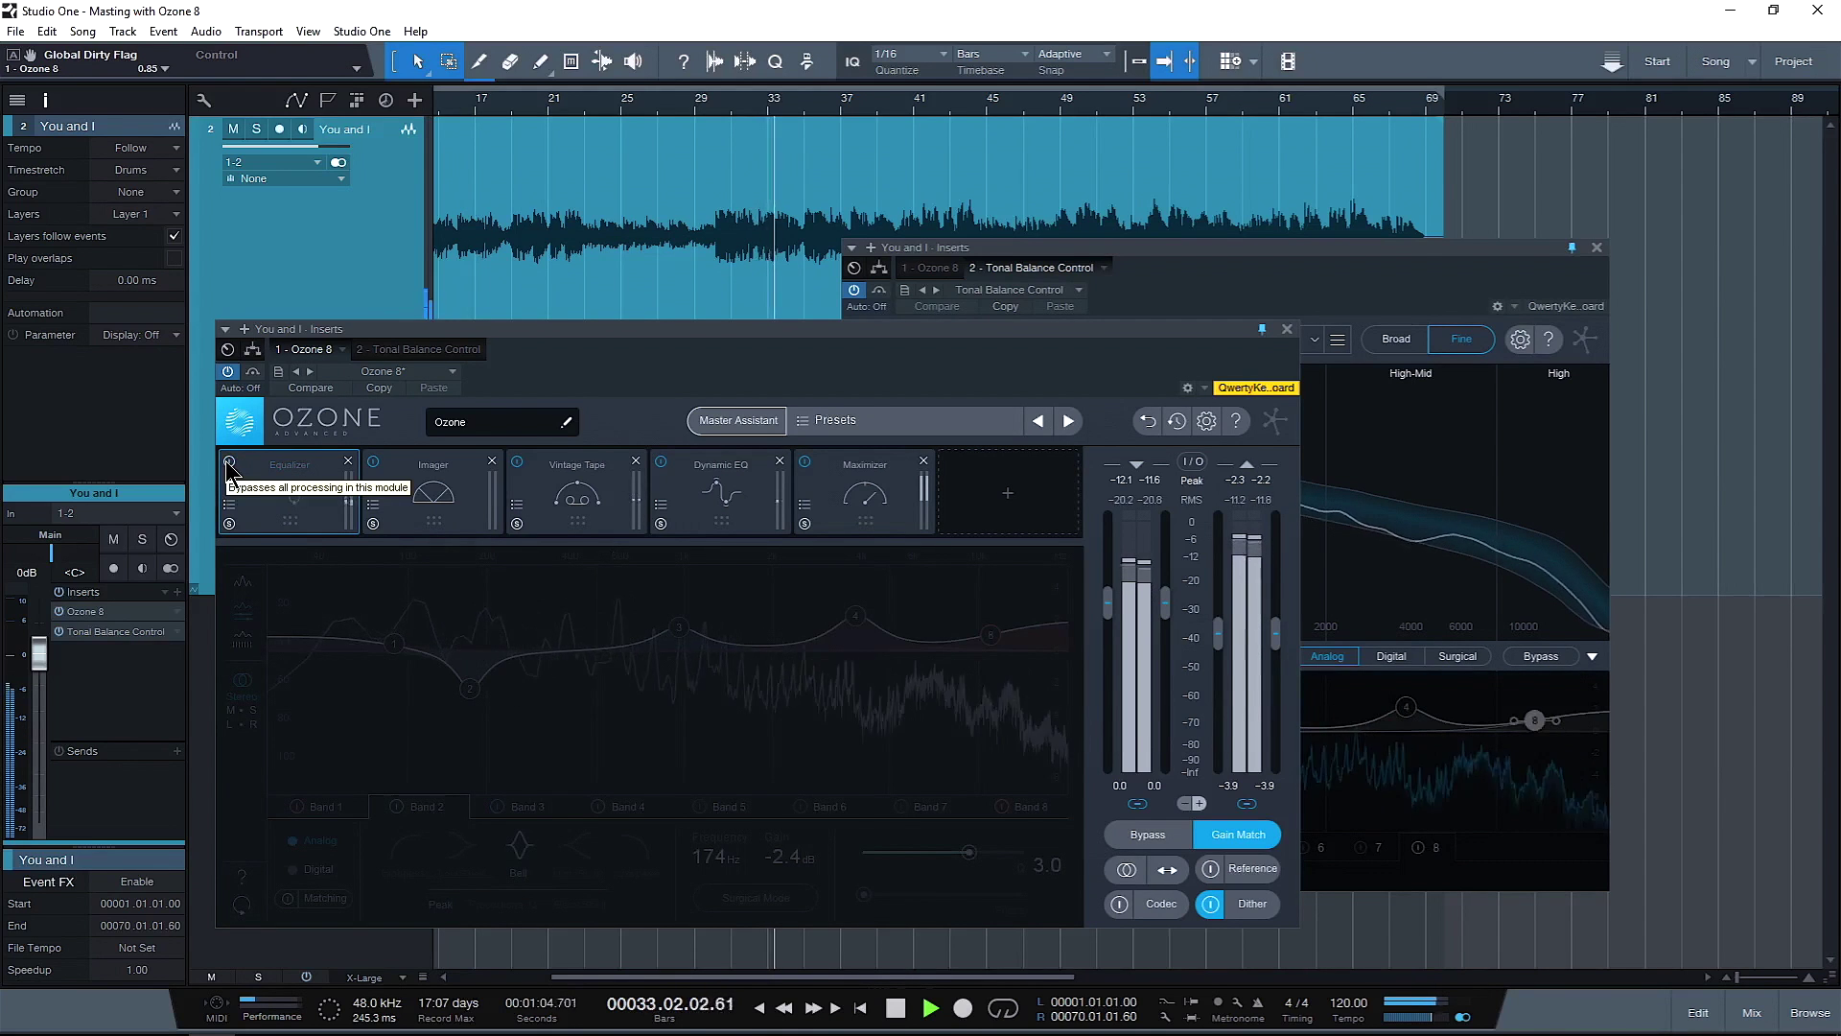
click(229, 463)
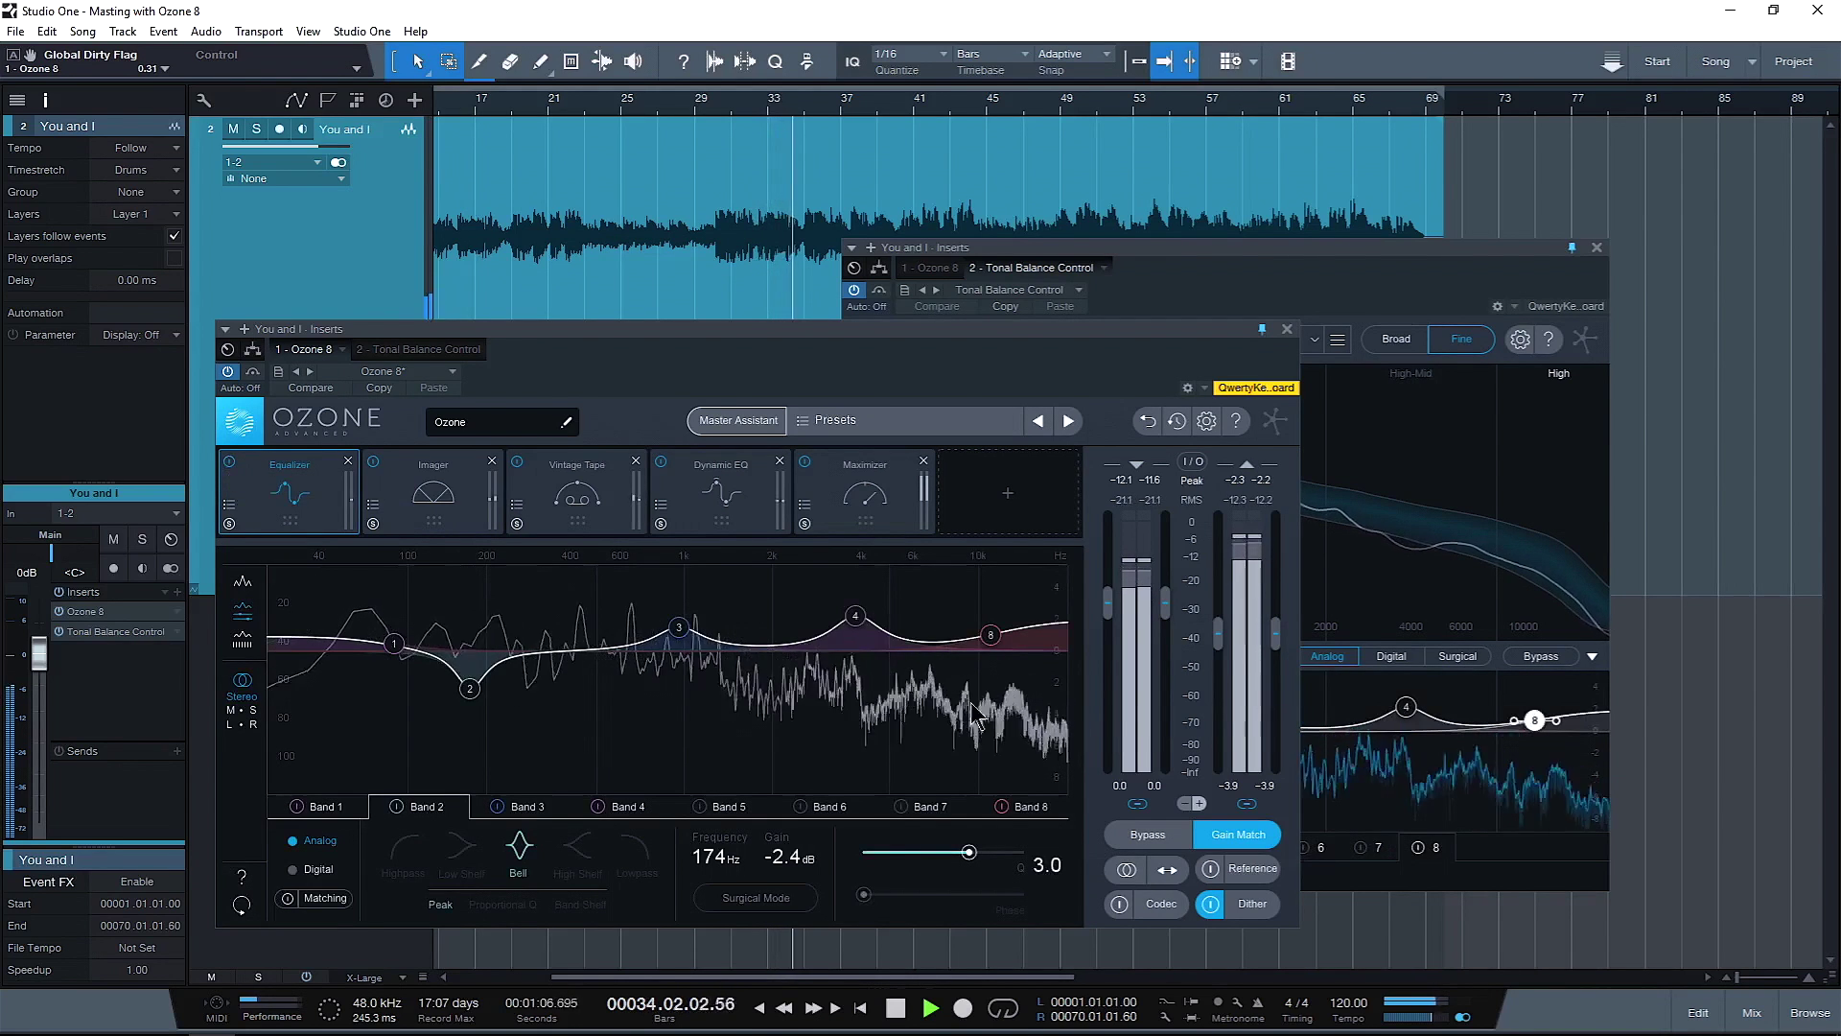
Compare the mastered and unprocessed song by toggling Ozone's overall bypass while playing different sections
click(1143, 836)
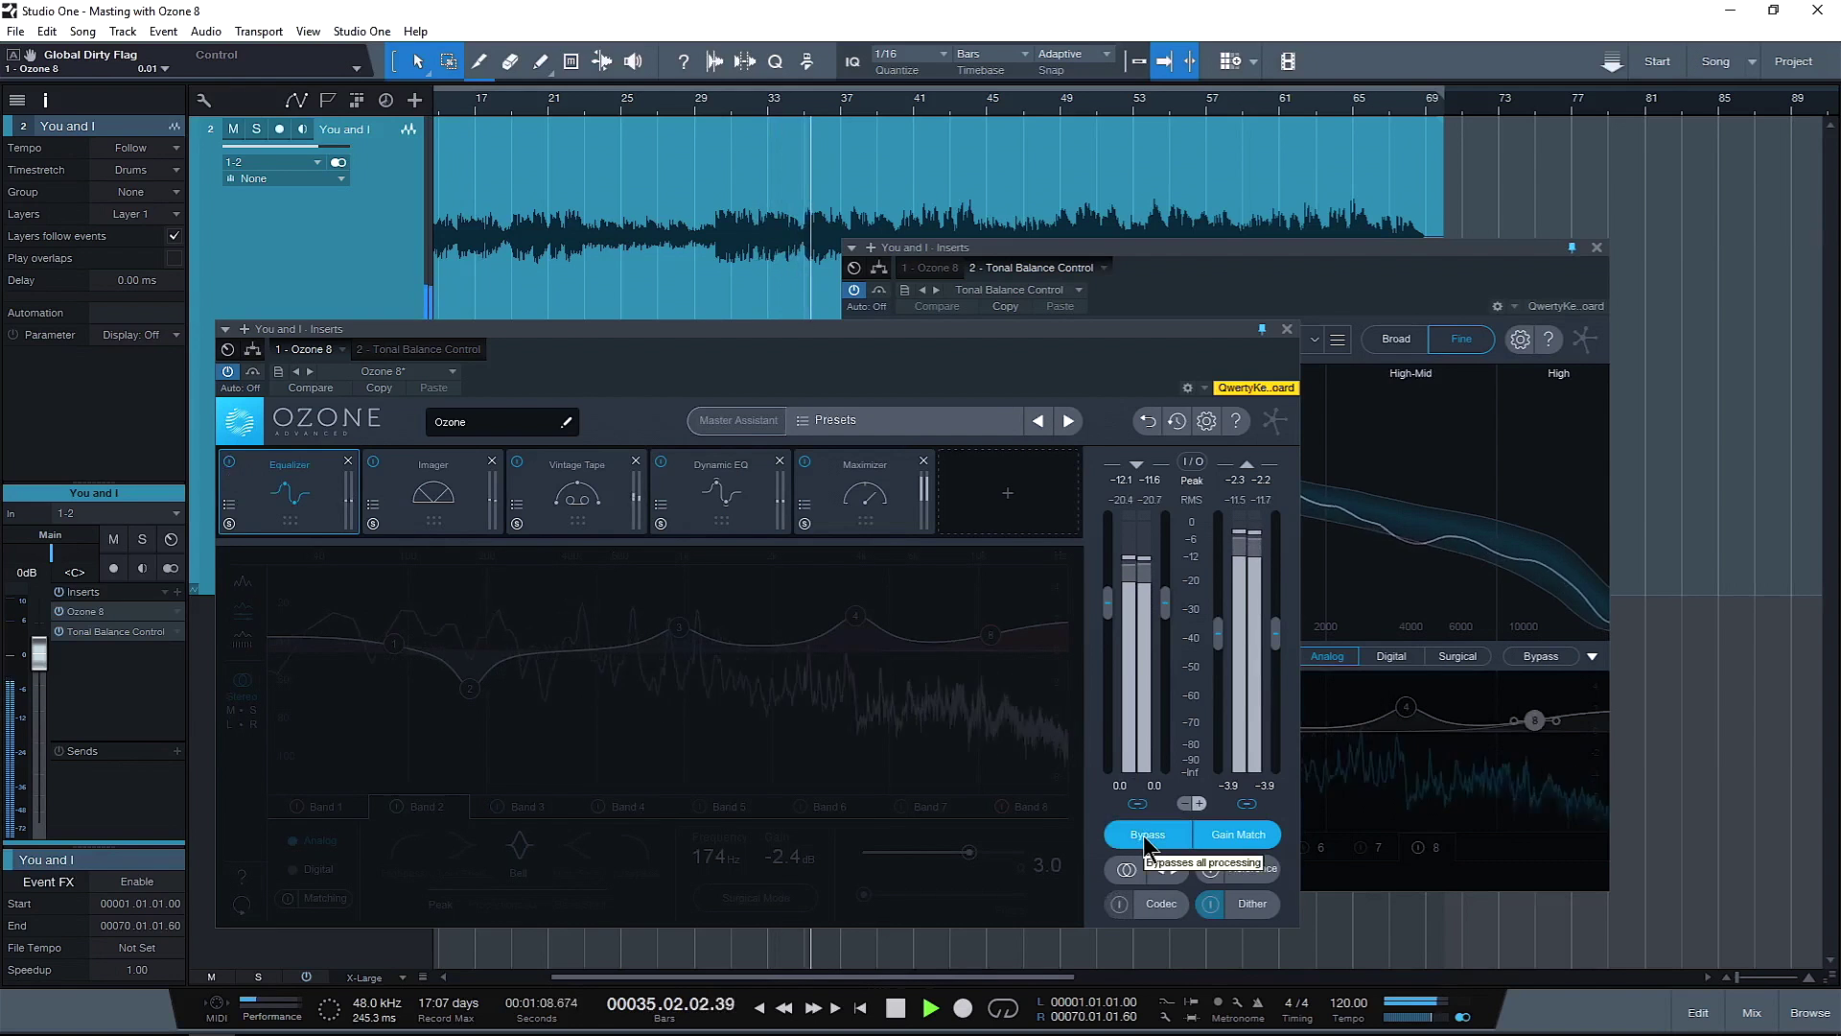
click(1143, 835)
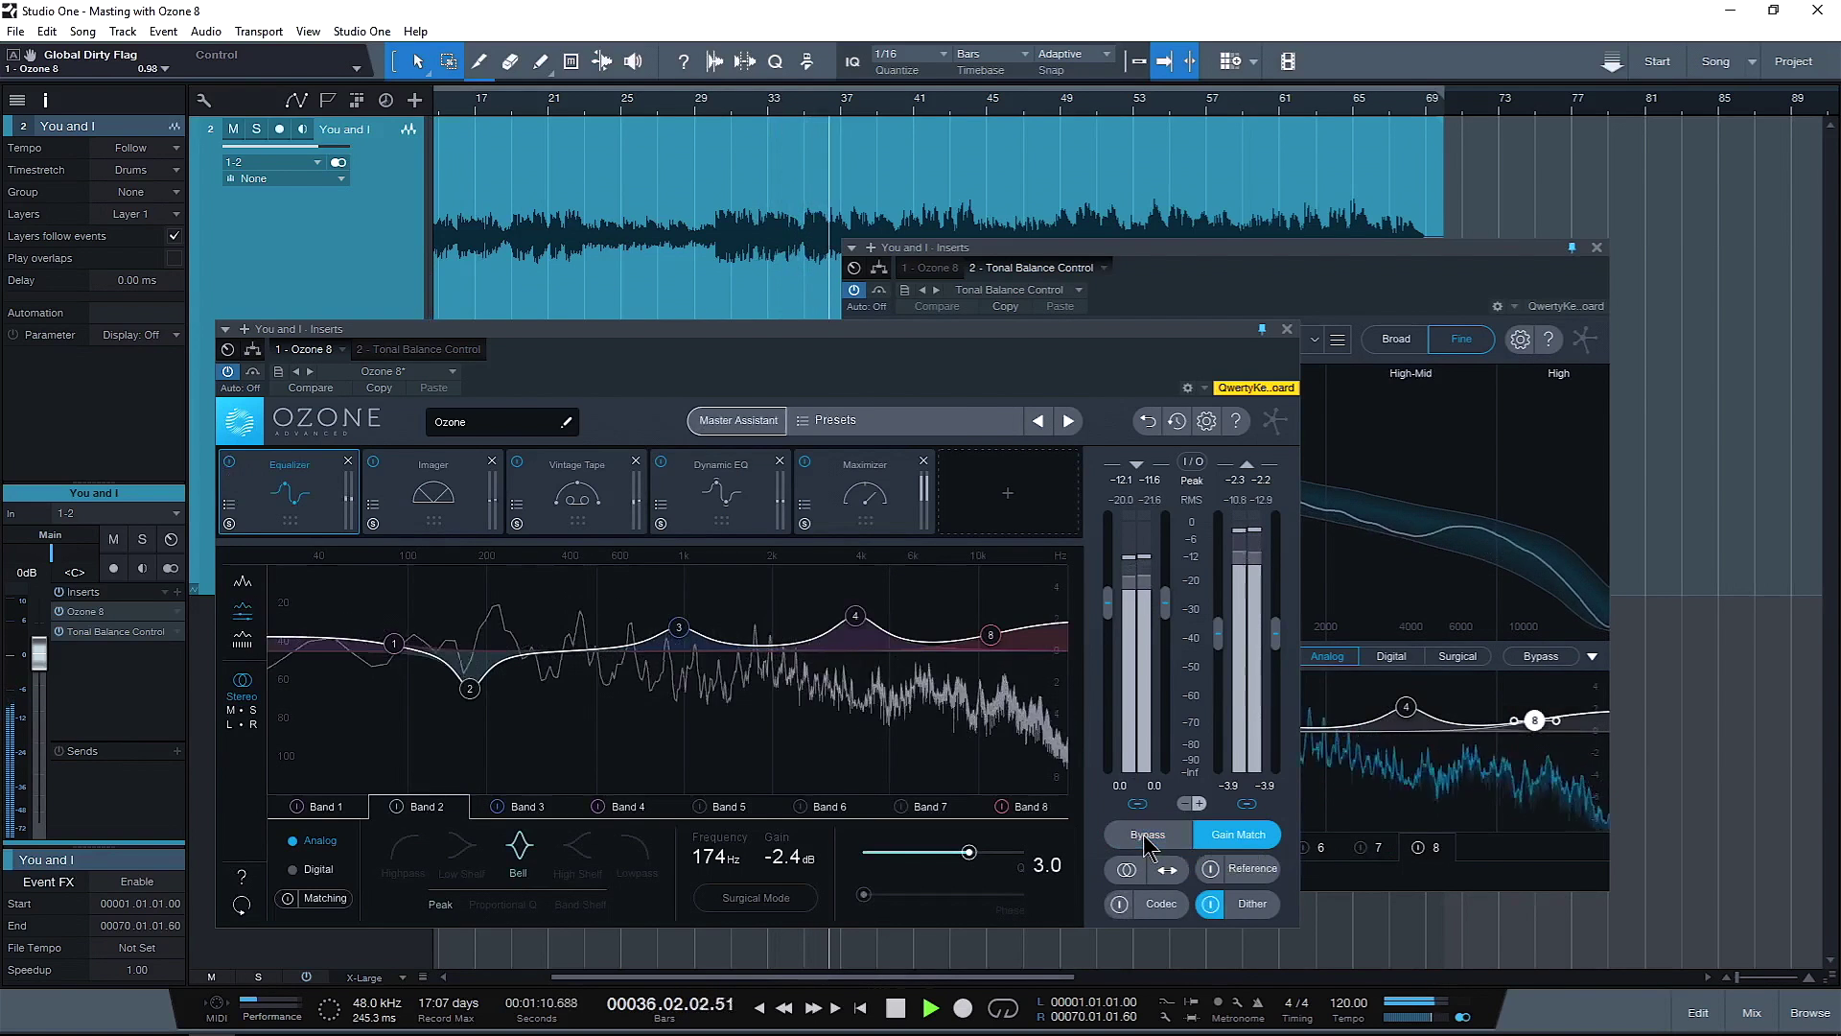
key(space)
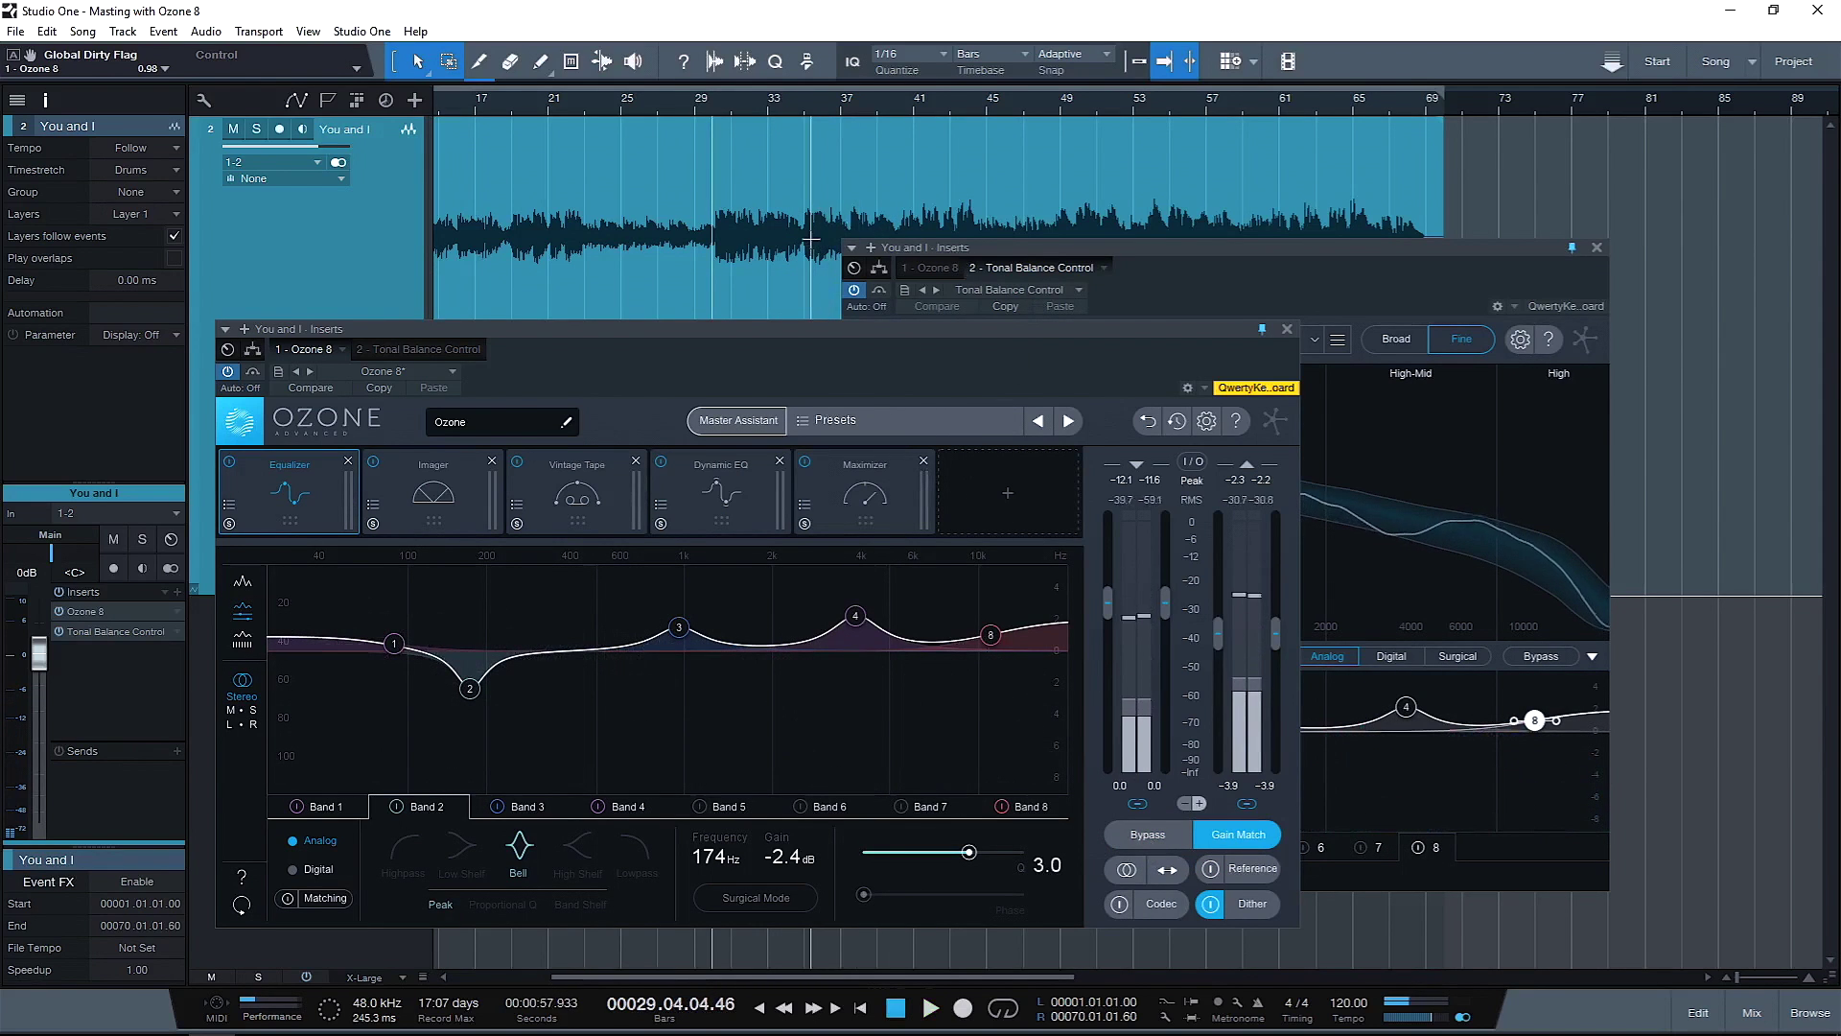
click(1148, 835)
key(space)
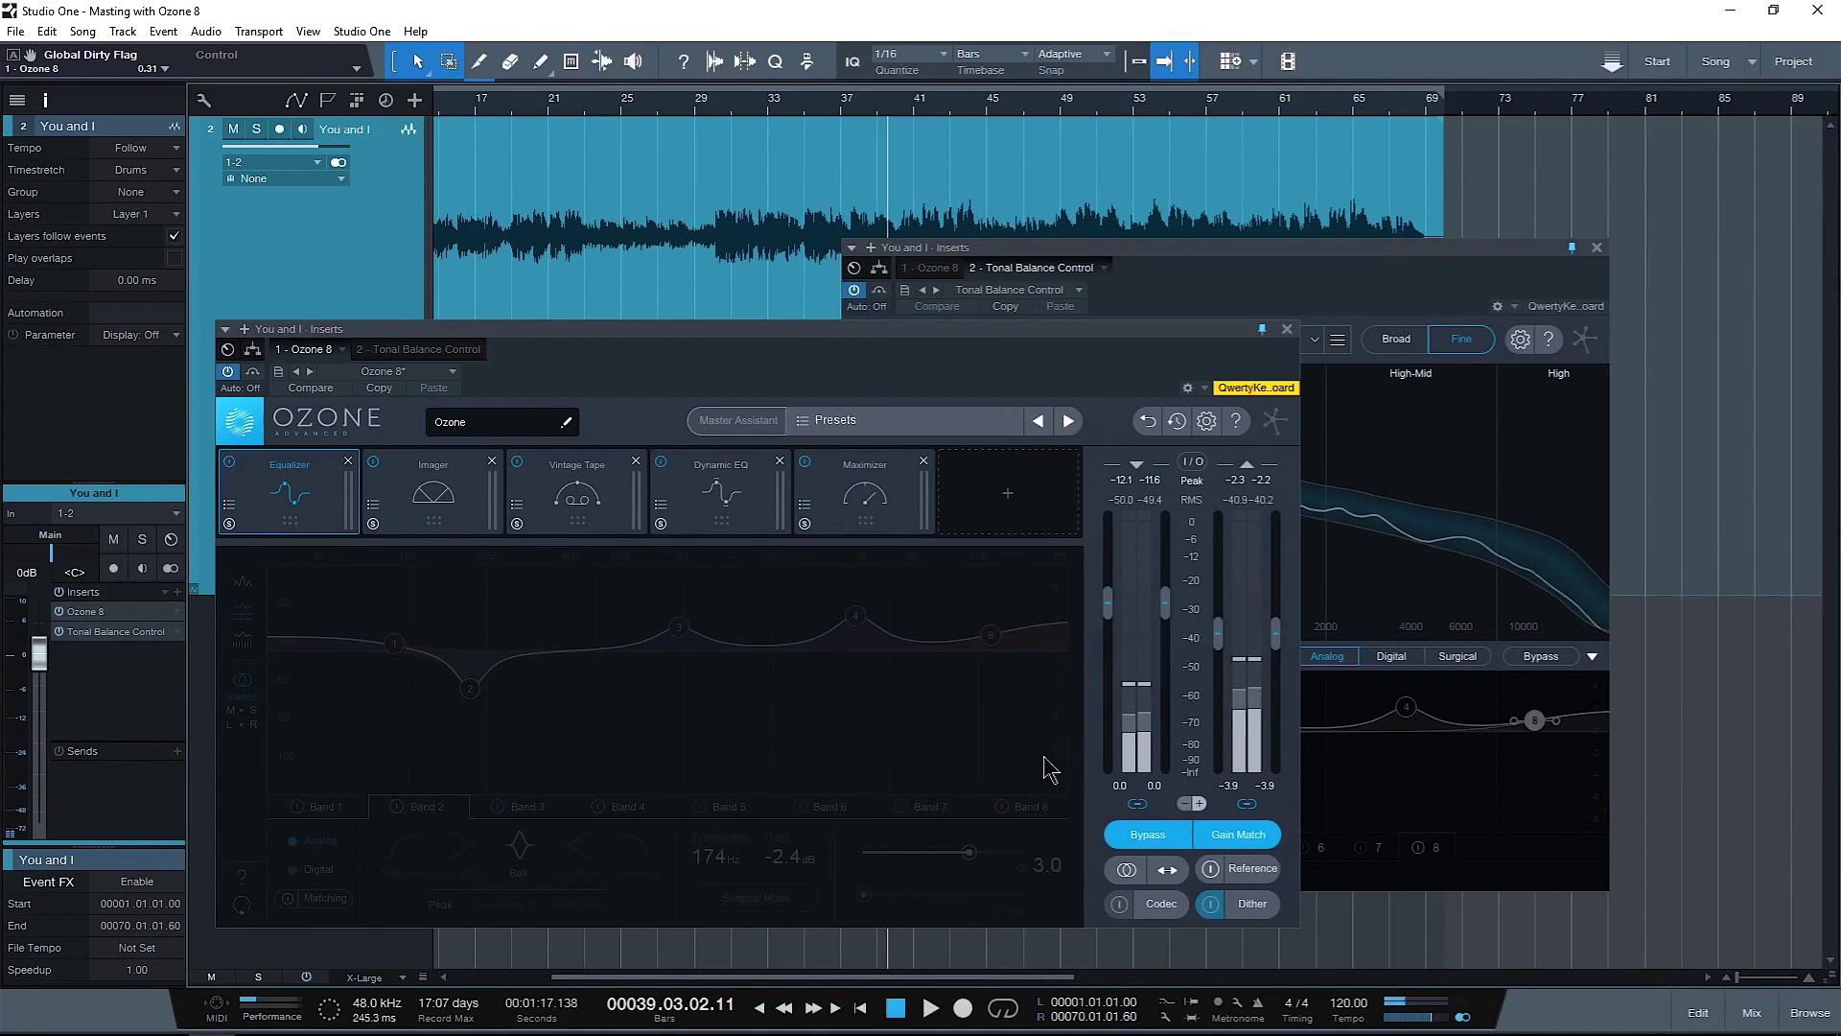
click(1146, 836)
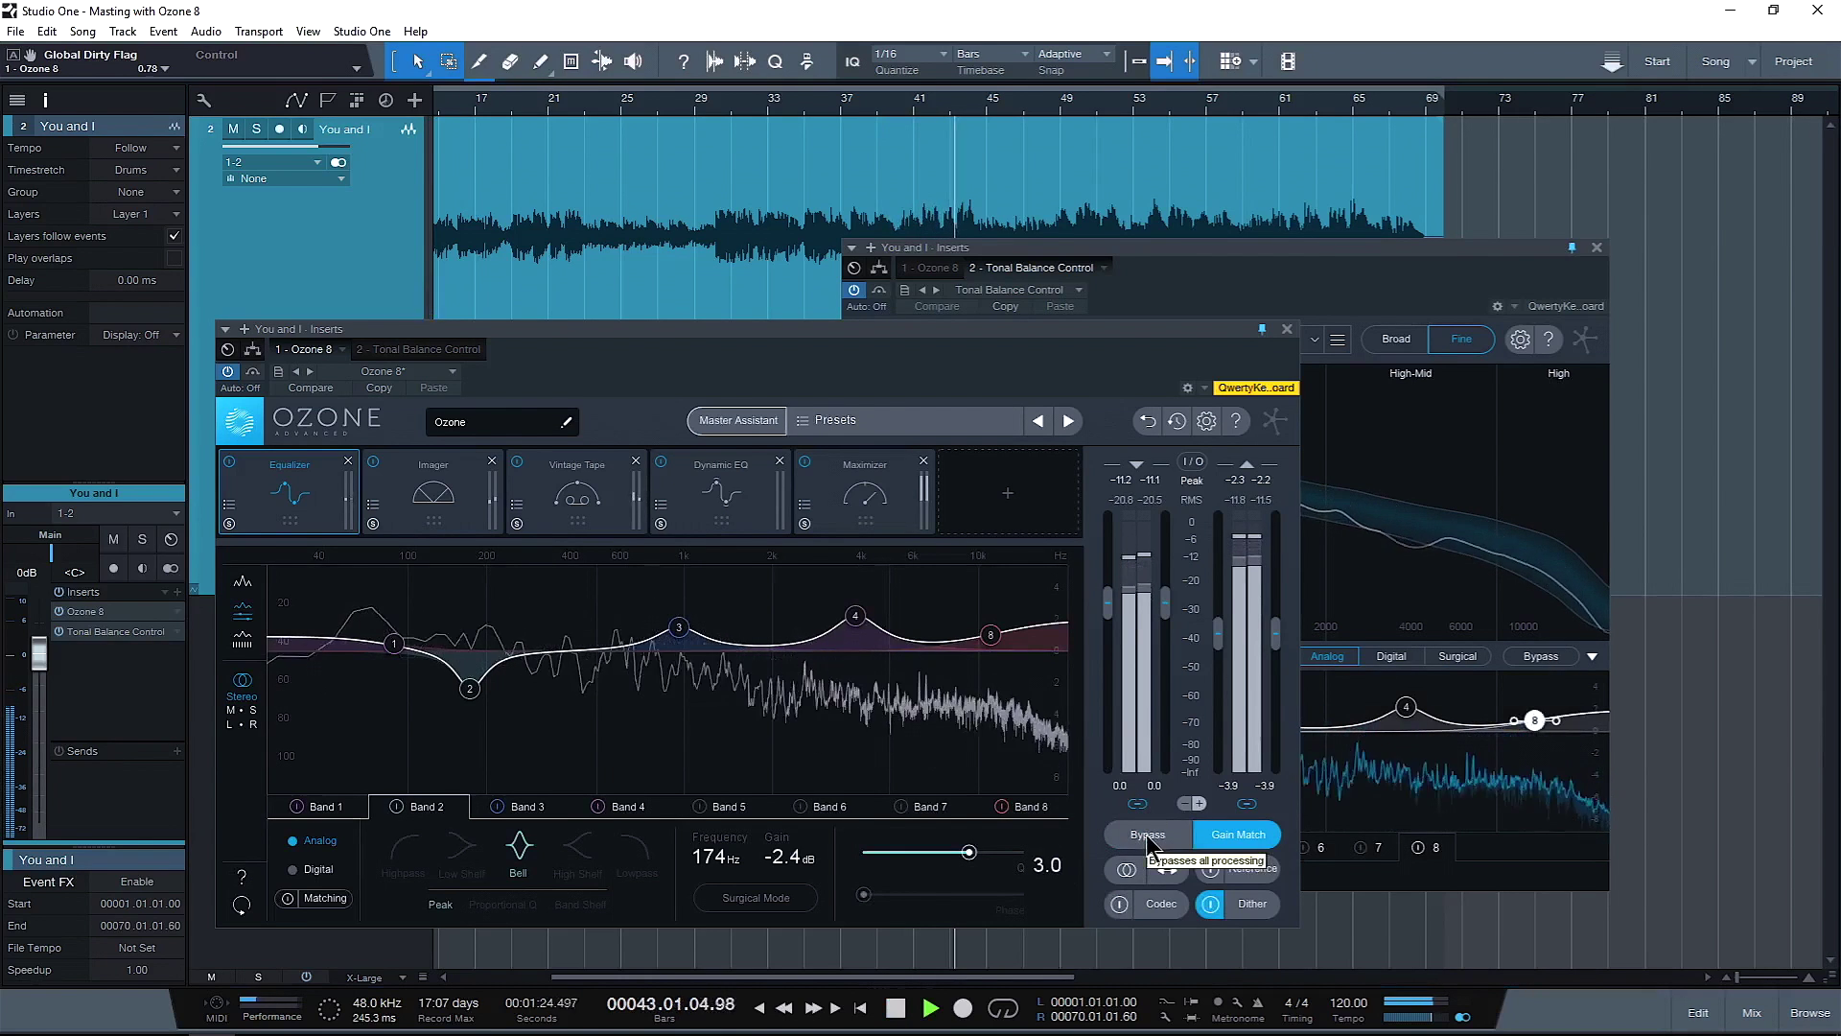
click(1148, 836)
click(1146, 835)
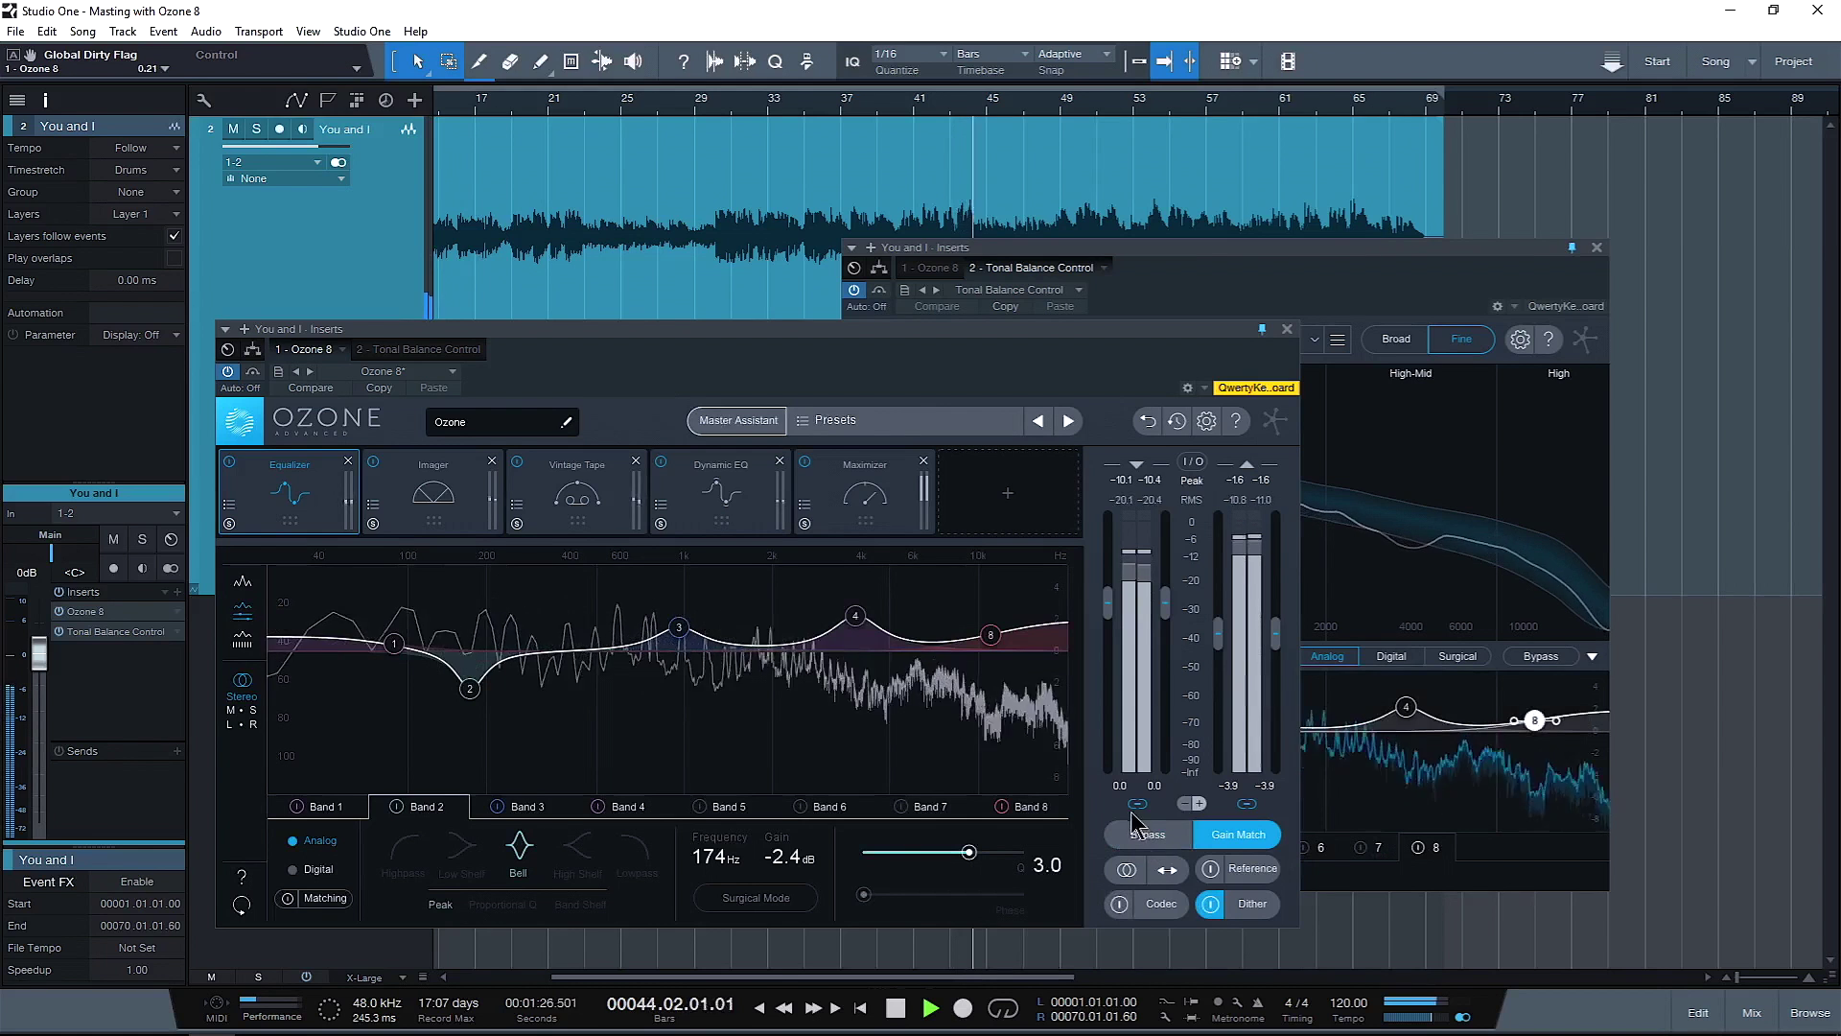
key(space)
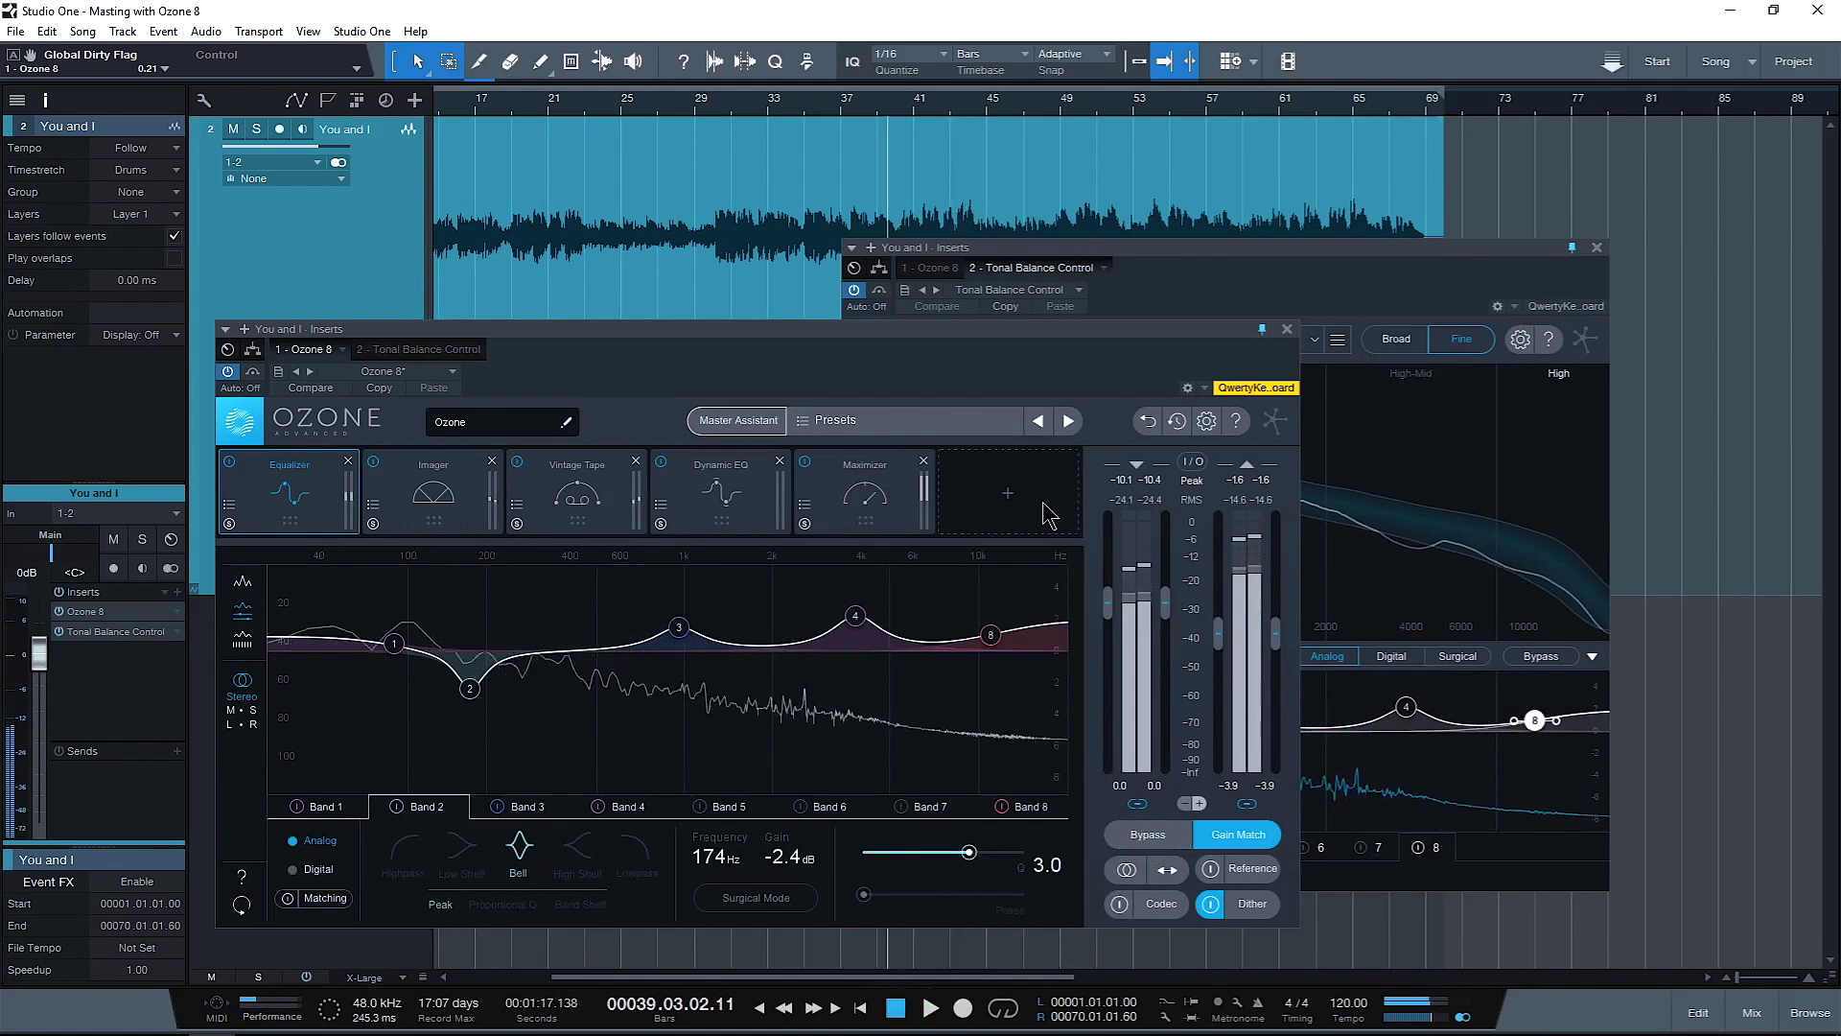